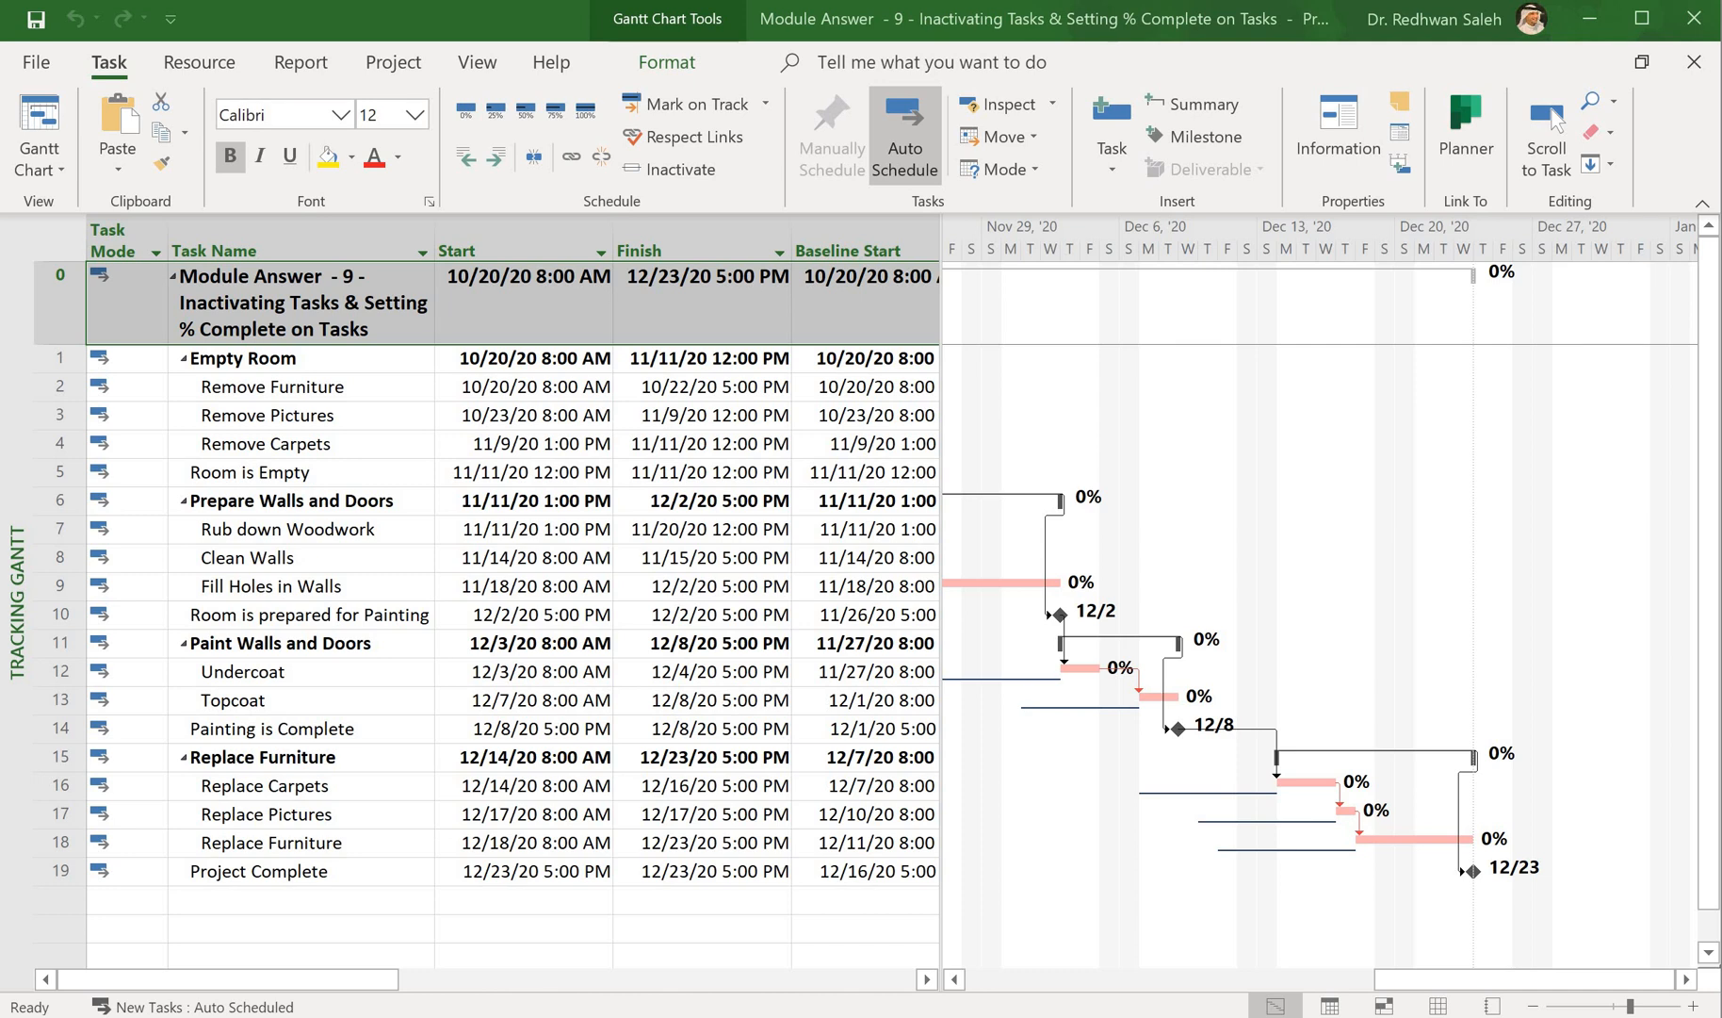
Widen the table area to reveal the Baseline Finish column and switch the Tracking Gantt to the Entry table
left_click_drag(942, 603, 1172, 603)
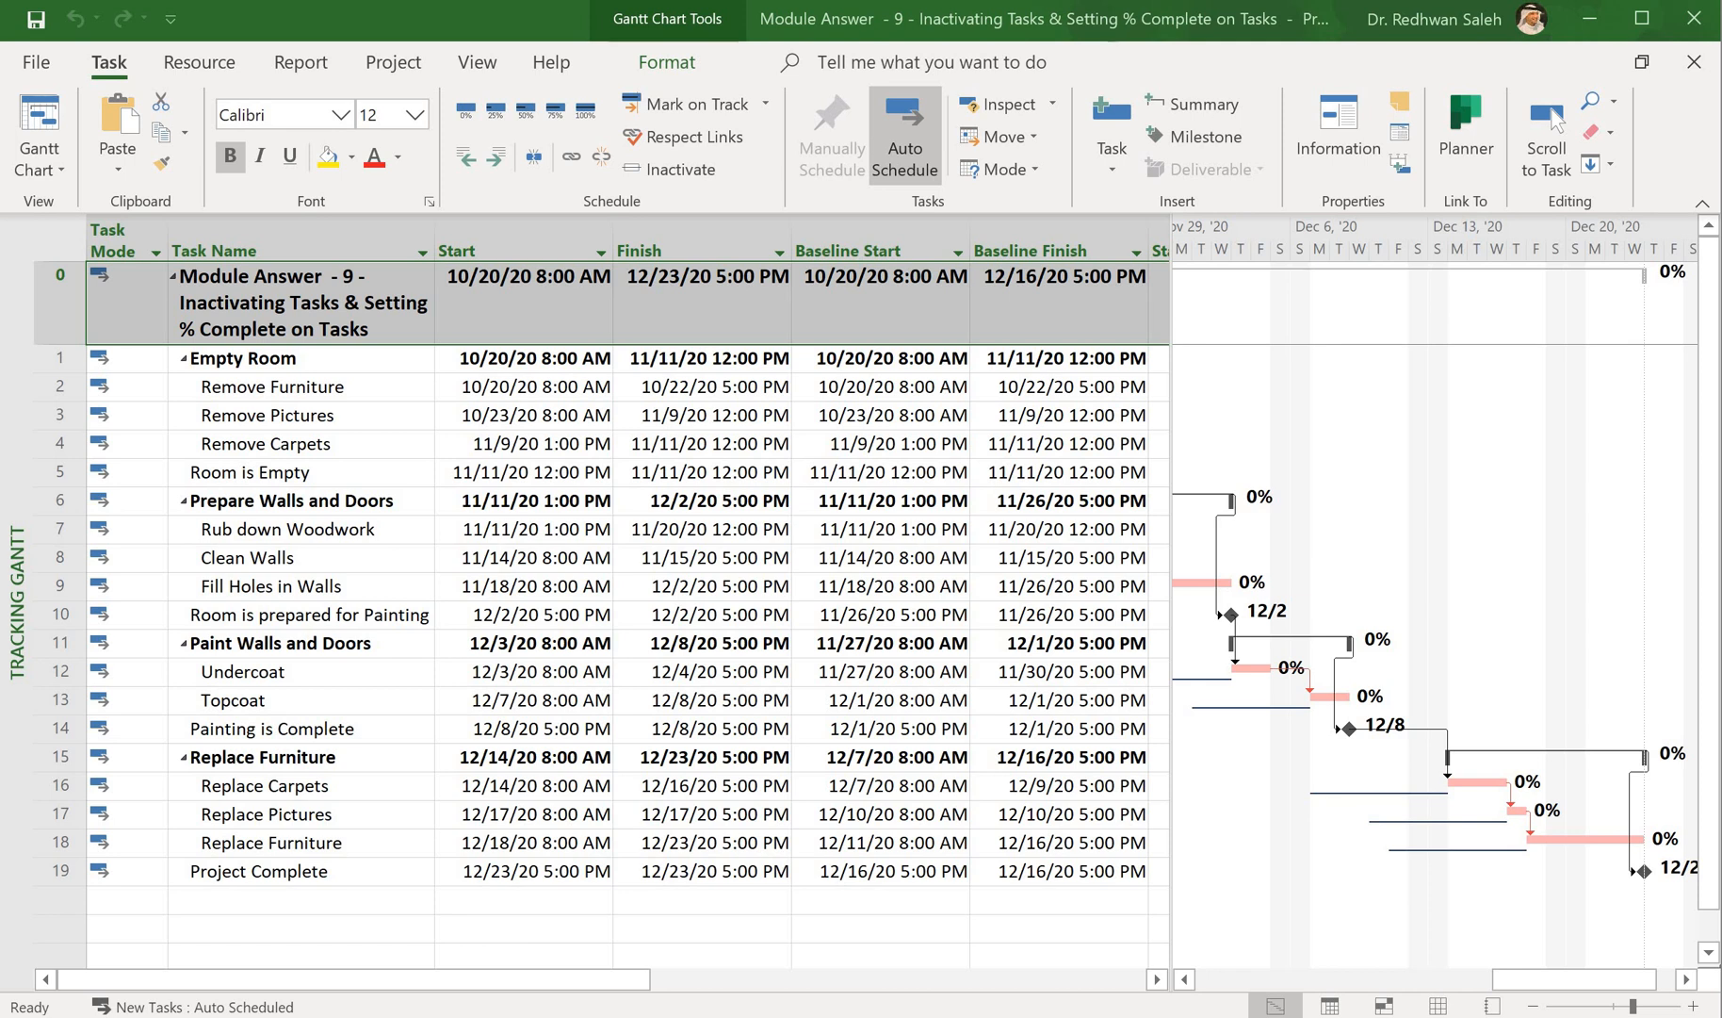
left_click(478, 63)
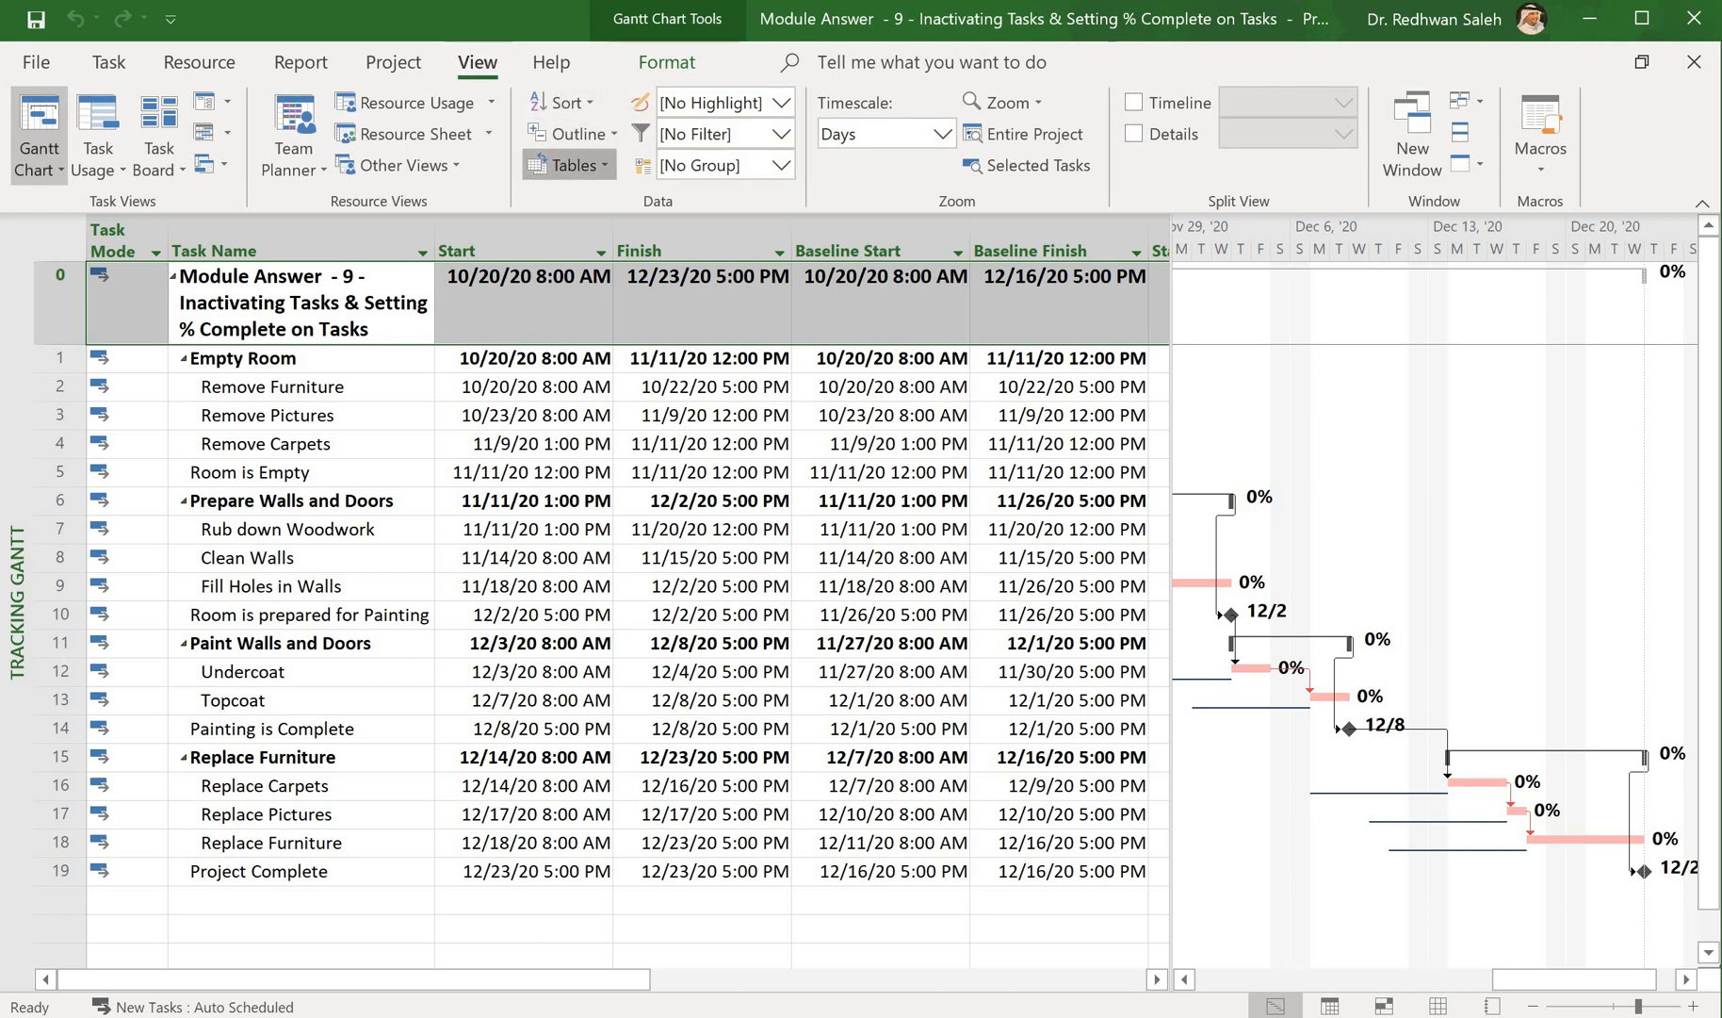
left_click(603, 165)
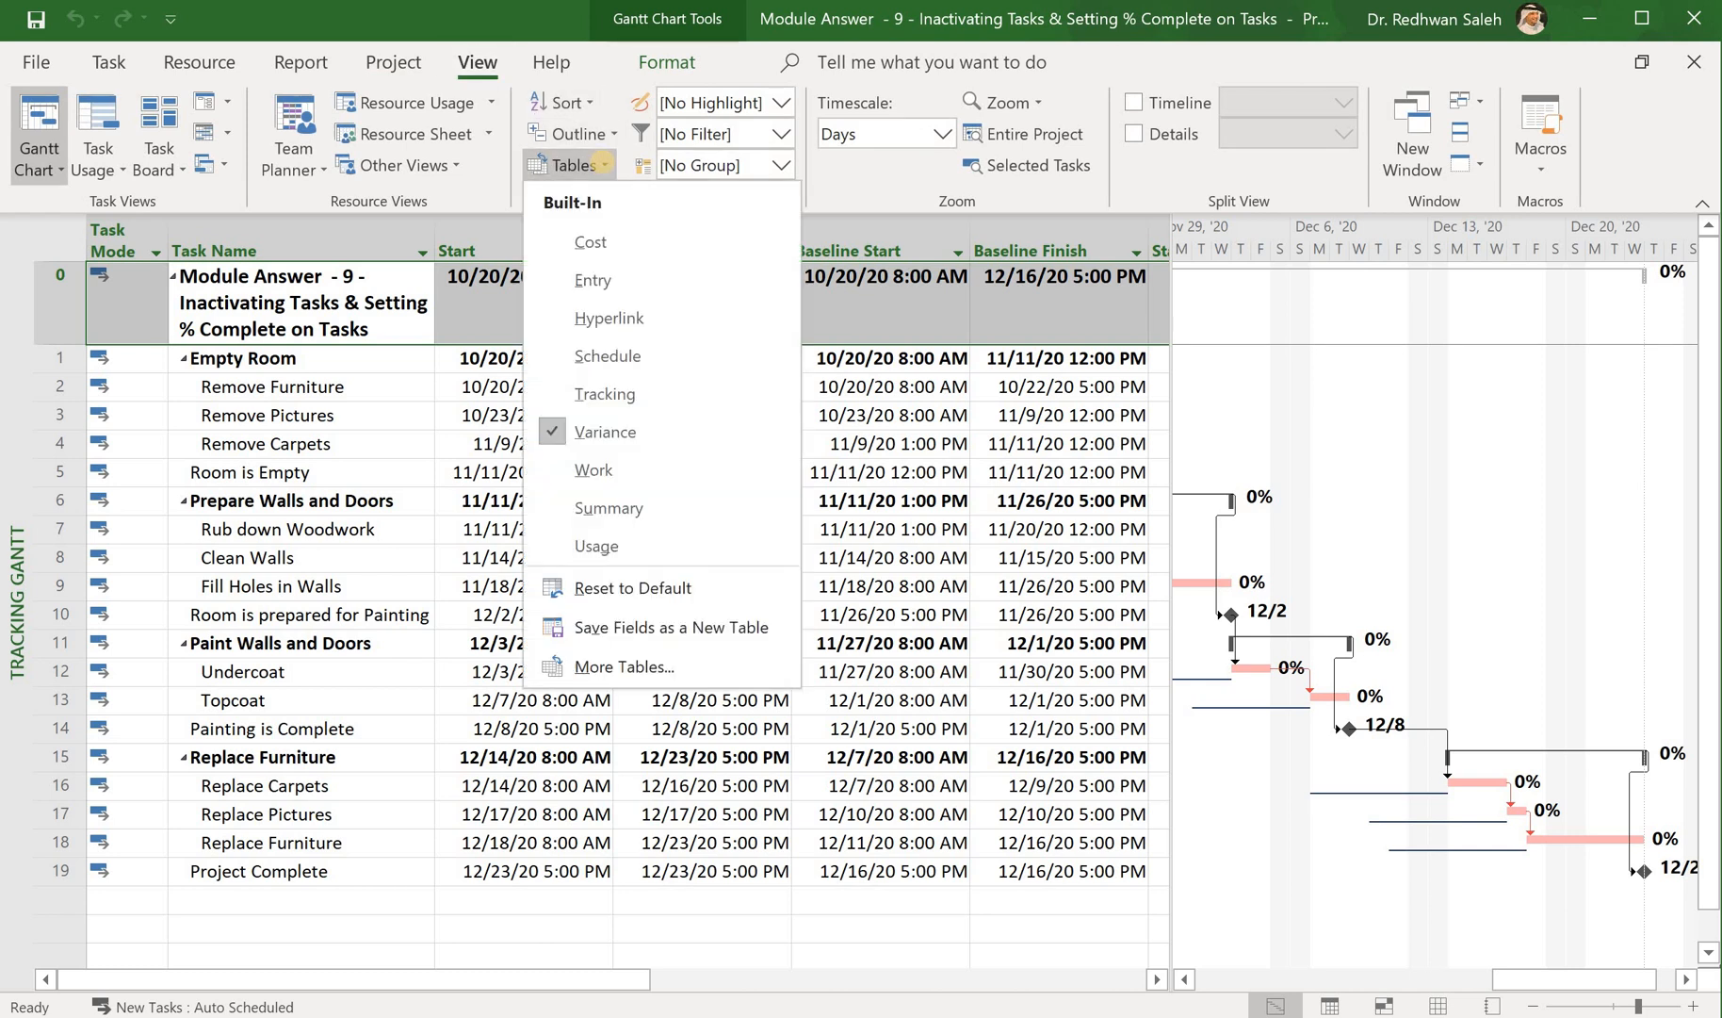
left_click(597, 283)
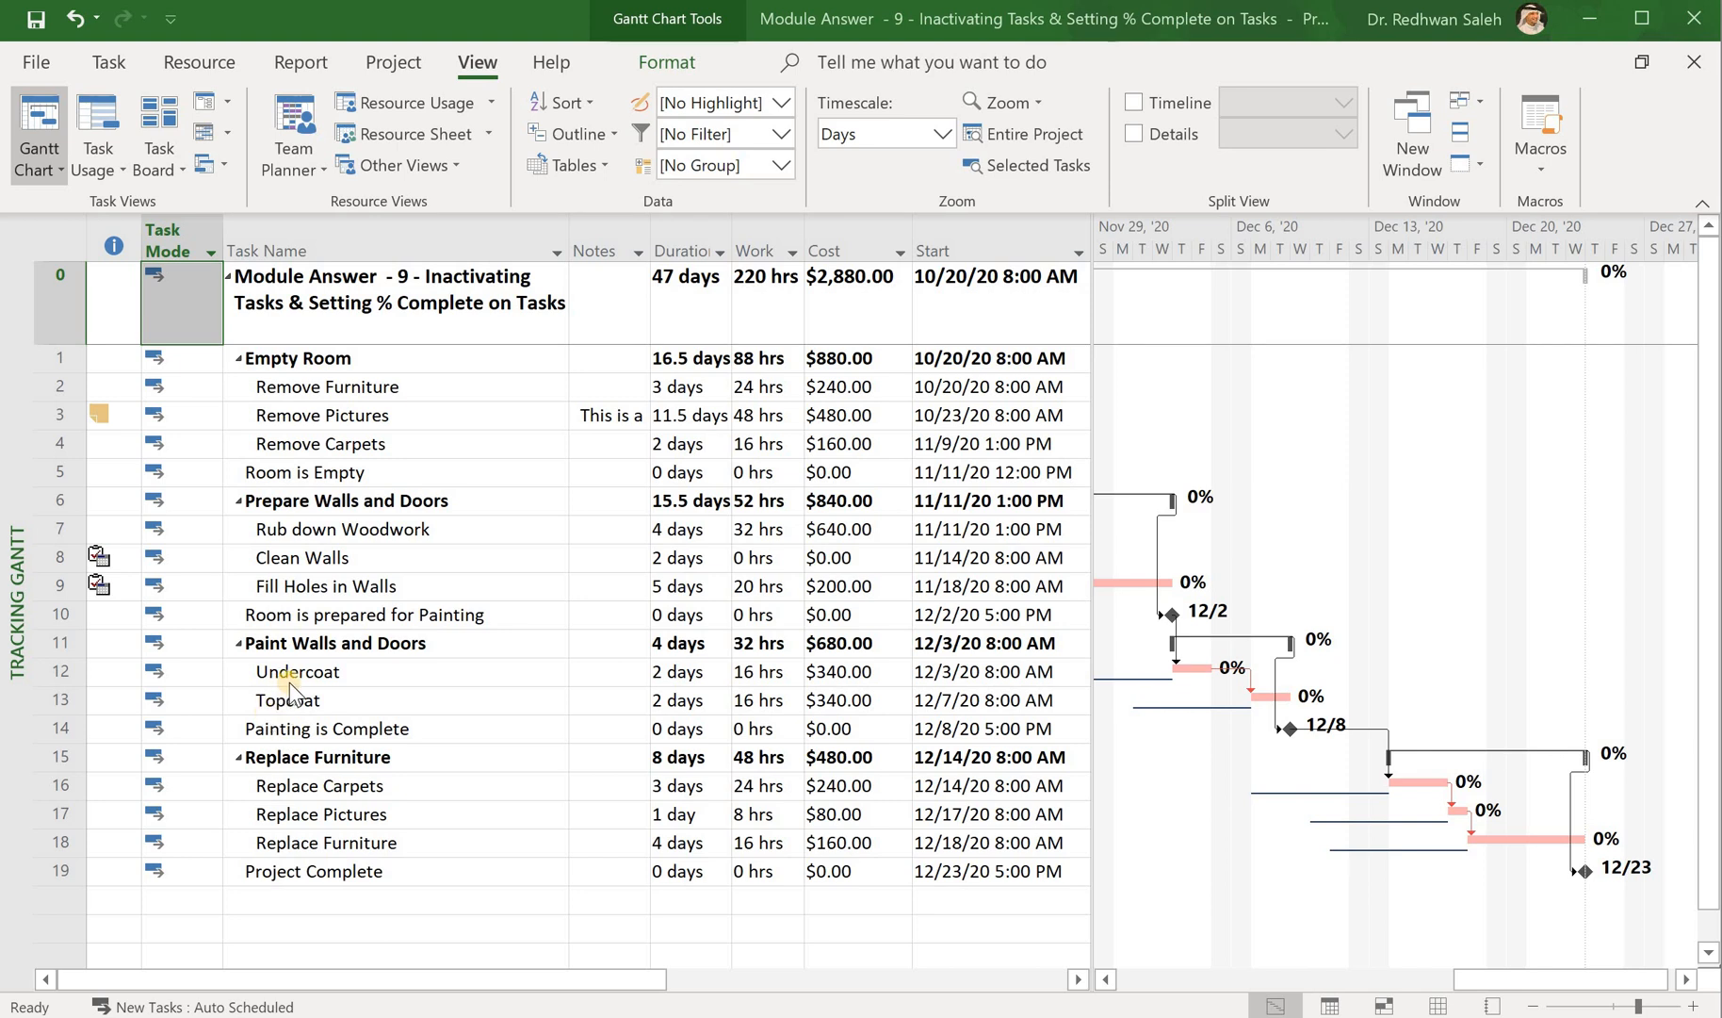
Inactivate the Undercoat task under Paint Walls and Doors
left_click(59, 672)
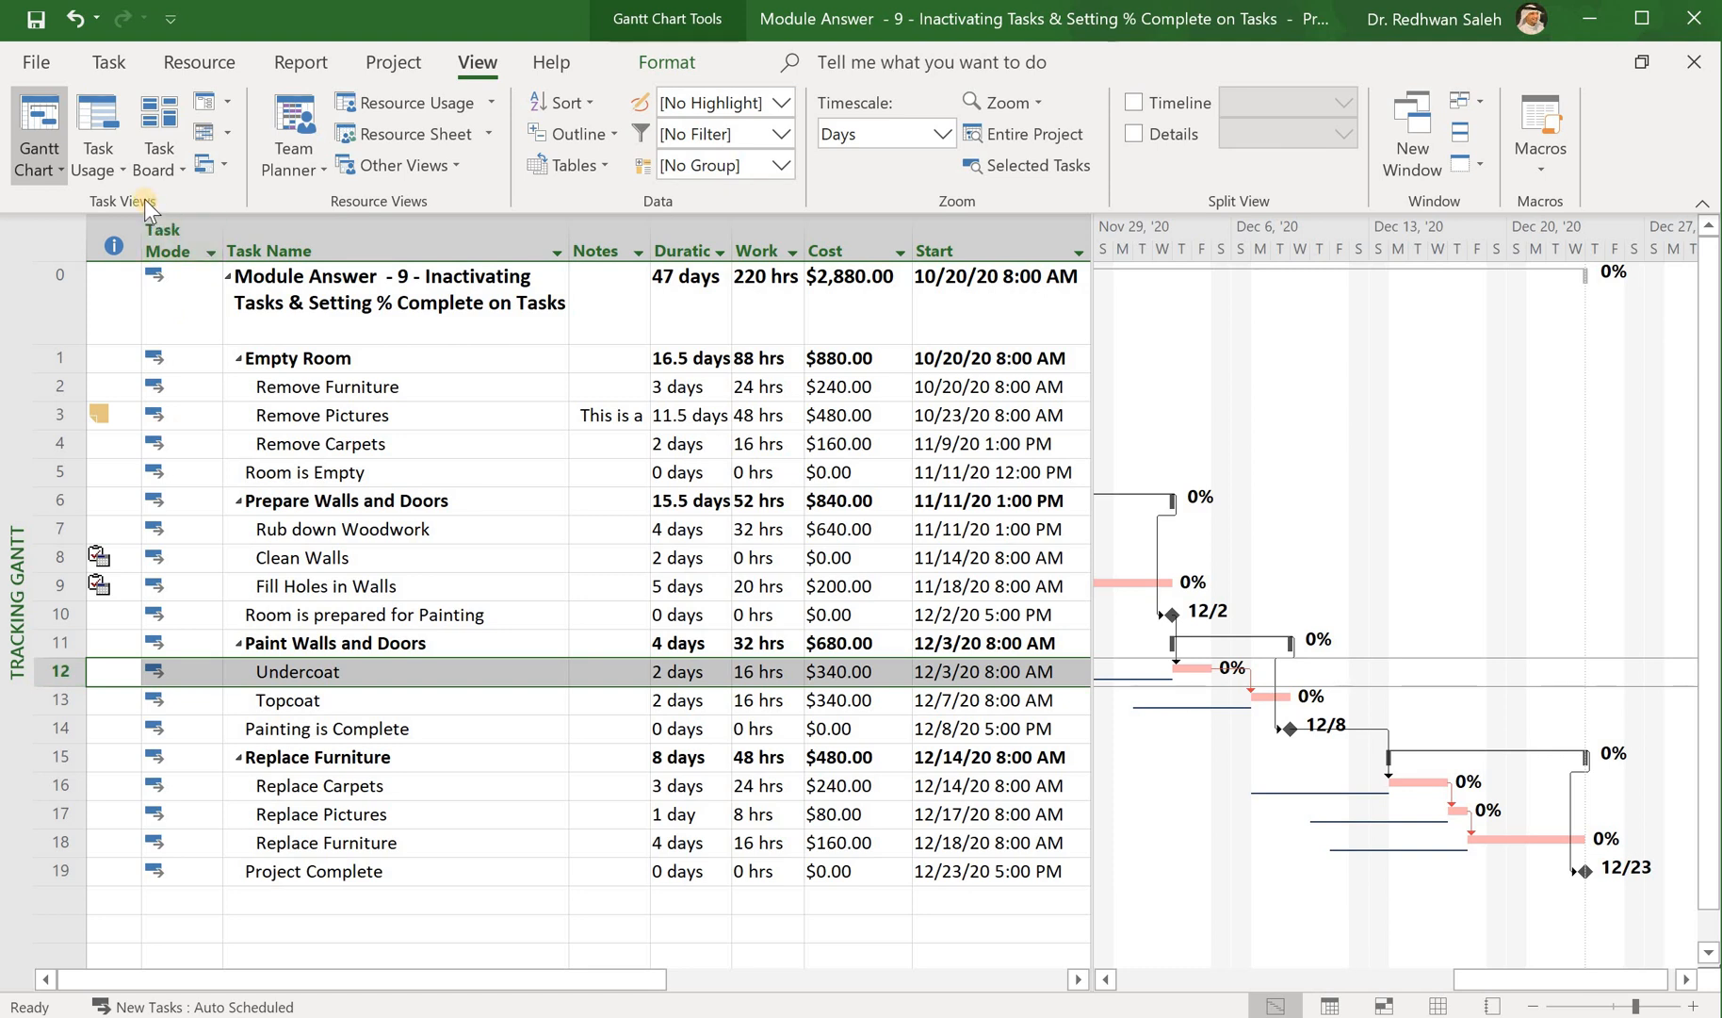
left_click(109, 65)
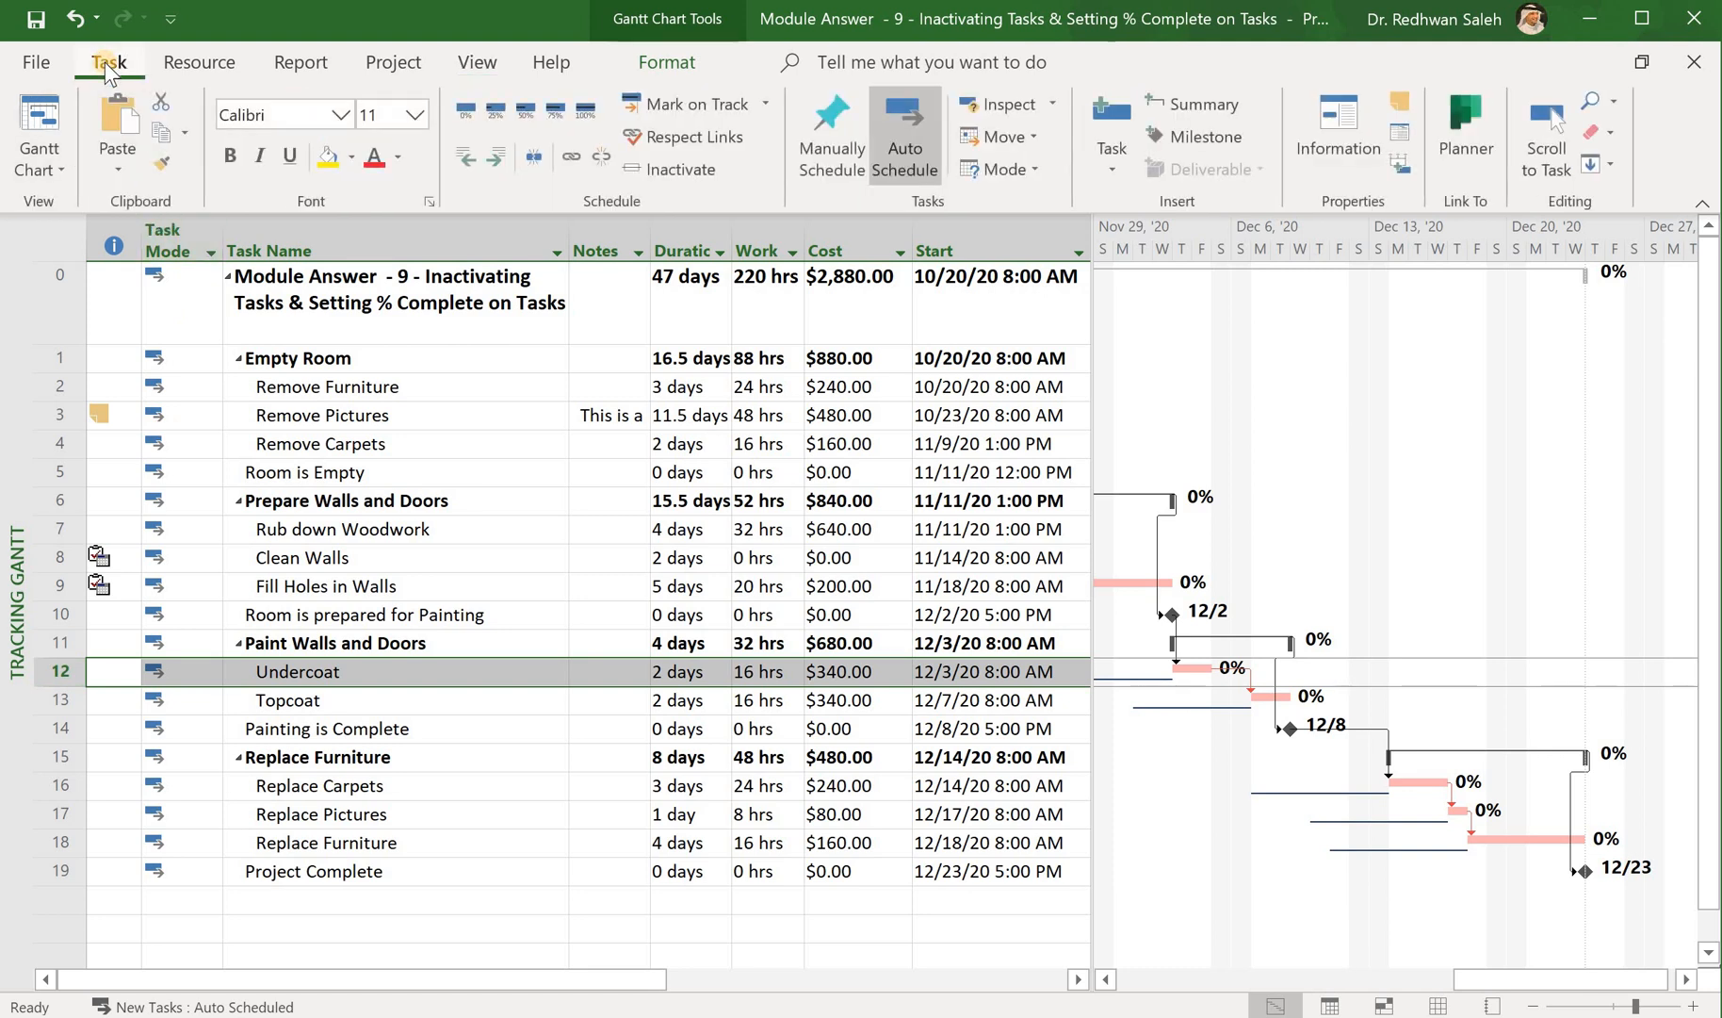
left_click(666, 174)
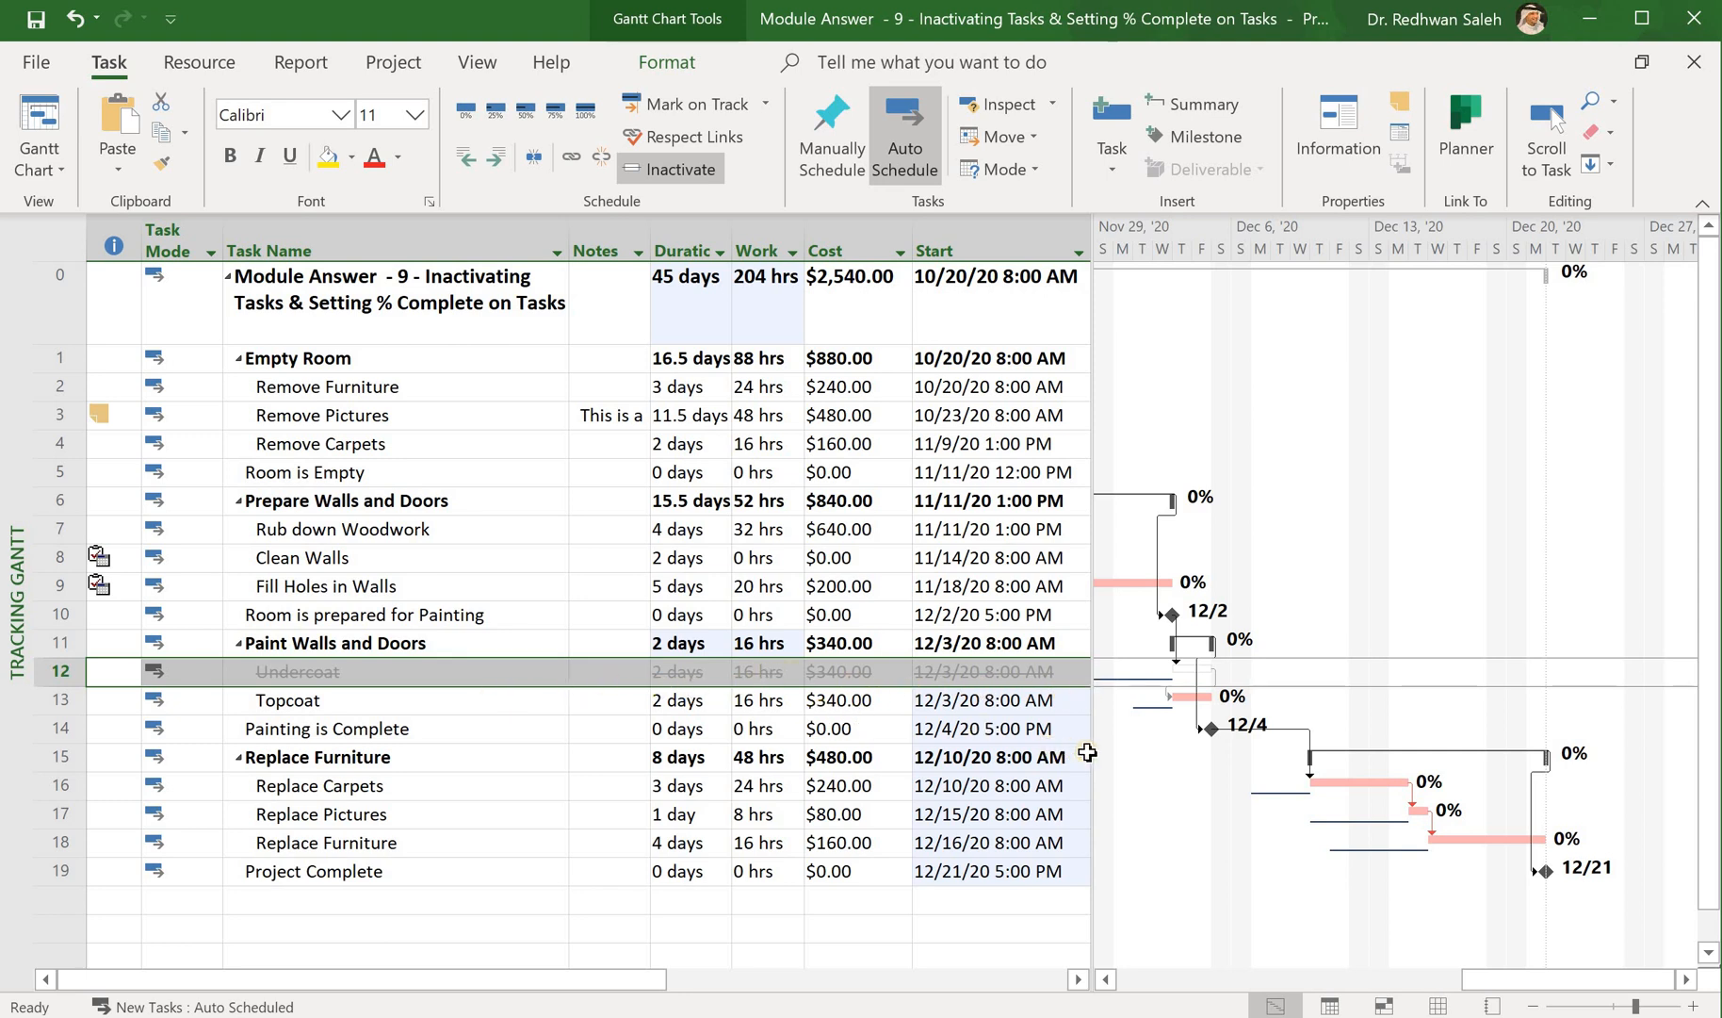
Widen the table area beside the Gantt chart to reveal the full Finish column
left_click_drag(1093, 754, 1036, 768)
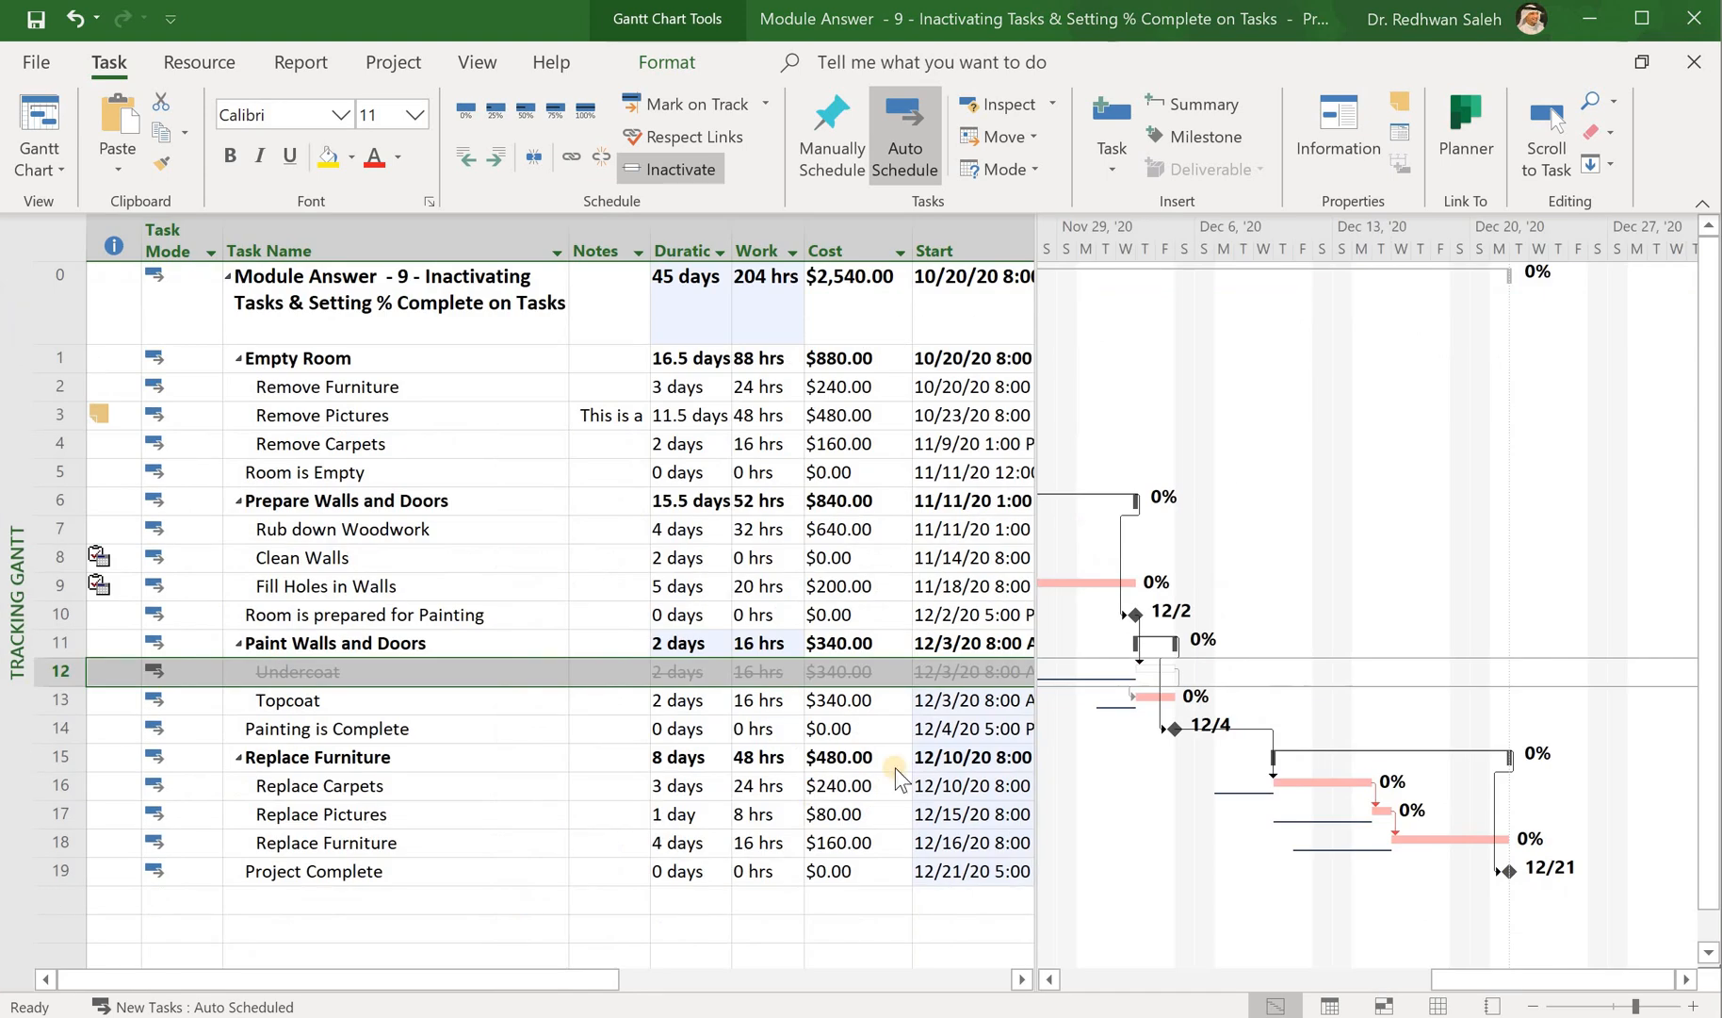
double_click(1037, 837)
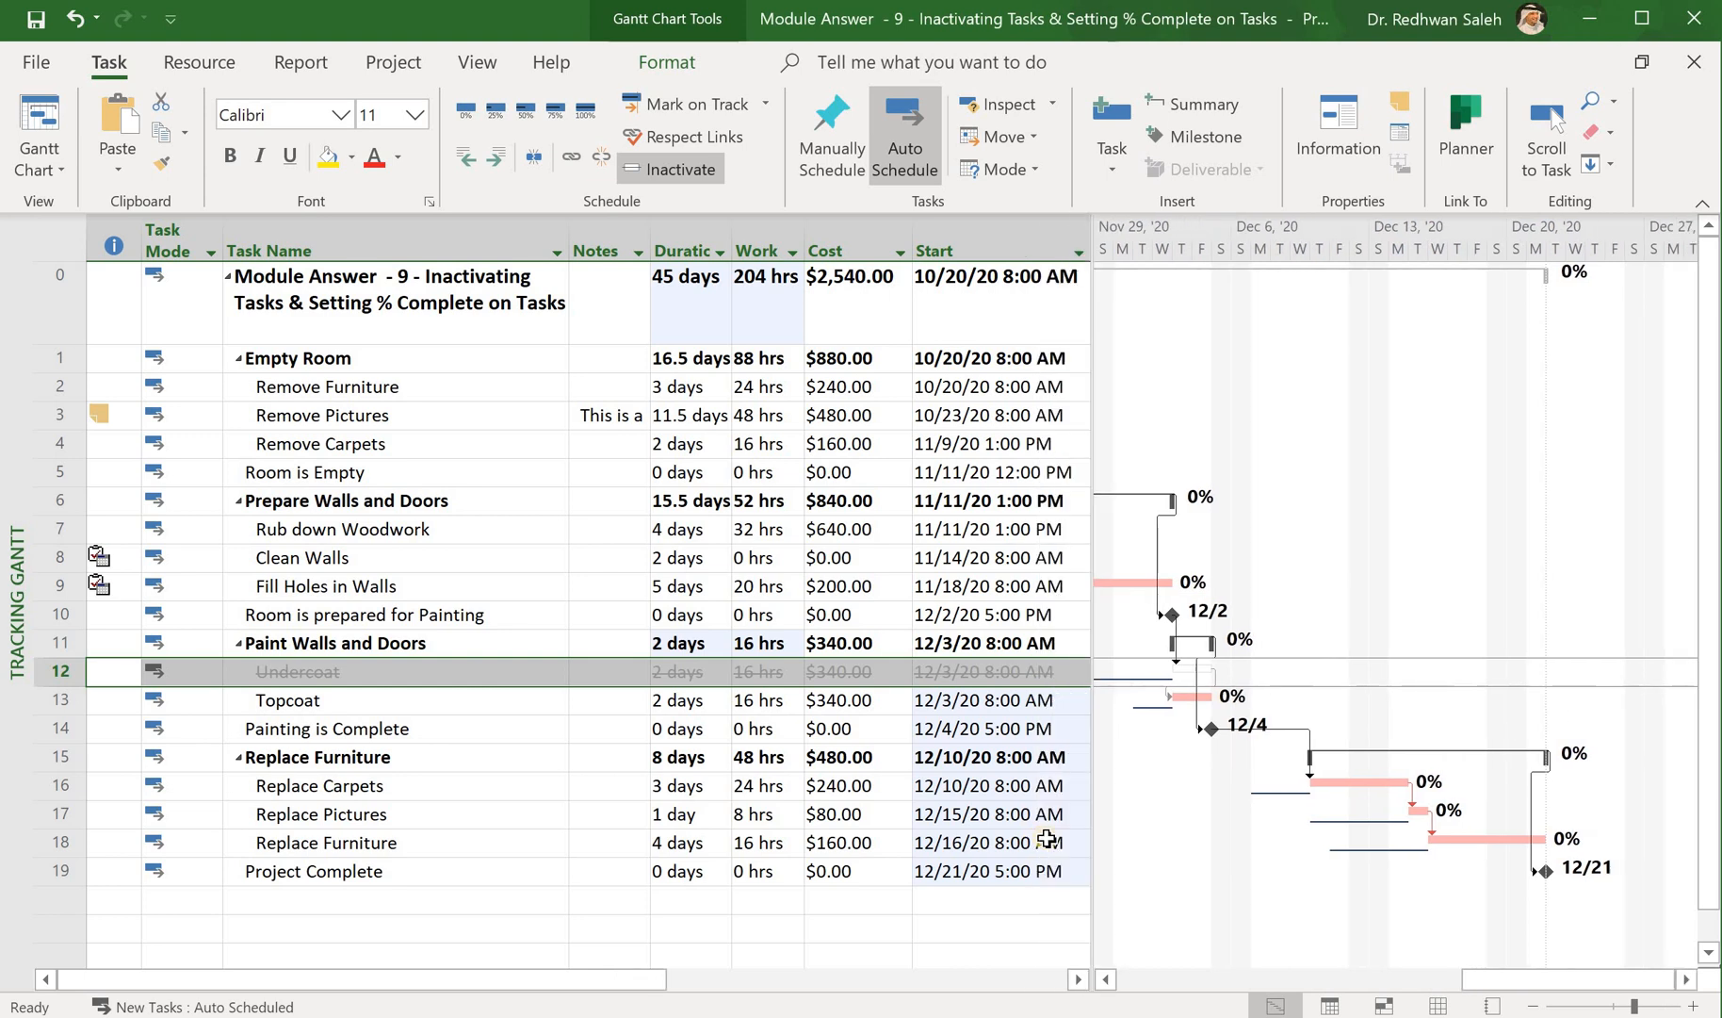
left_click_drag(1092, 833, 1284, 844)
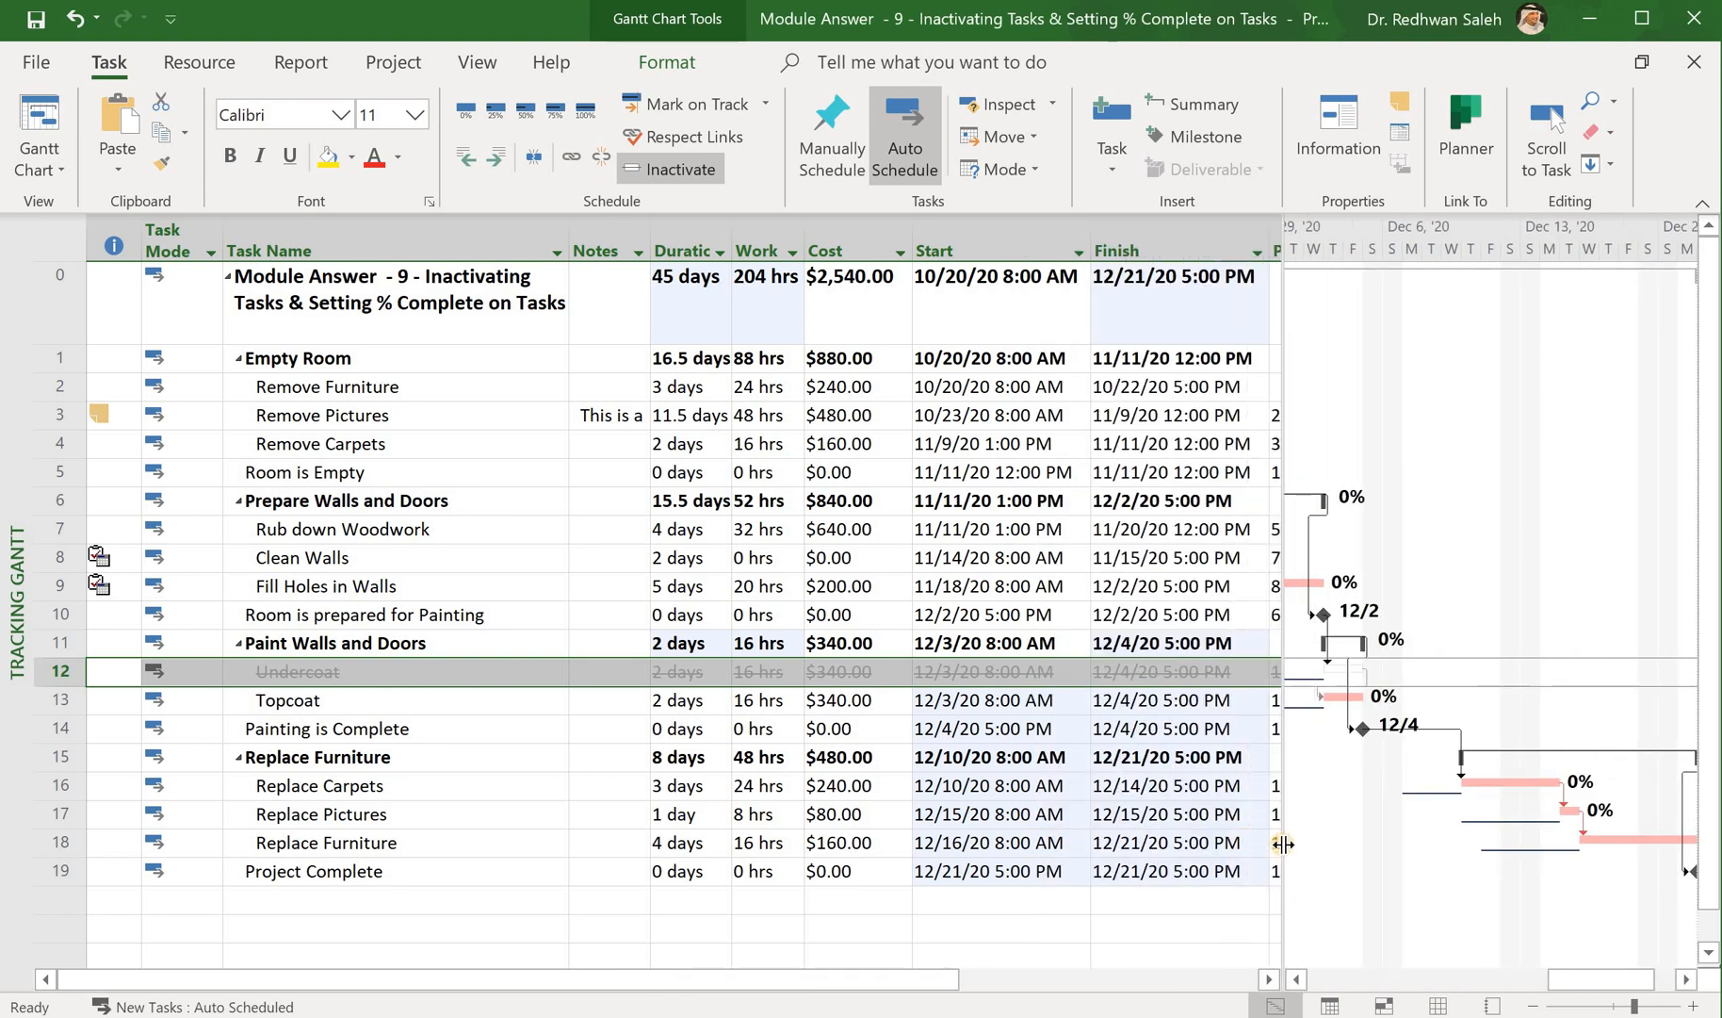
Reactivate the Undercoat task to compare the schedule and inactivate it again
left_click(649, 168)
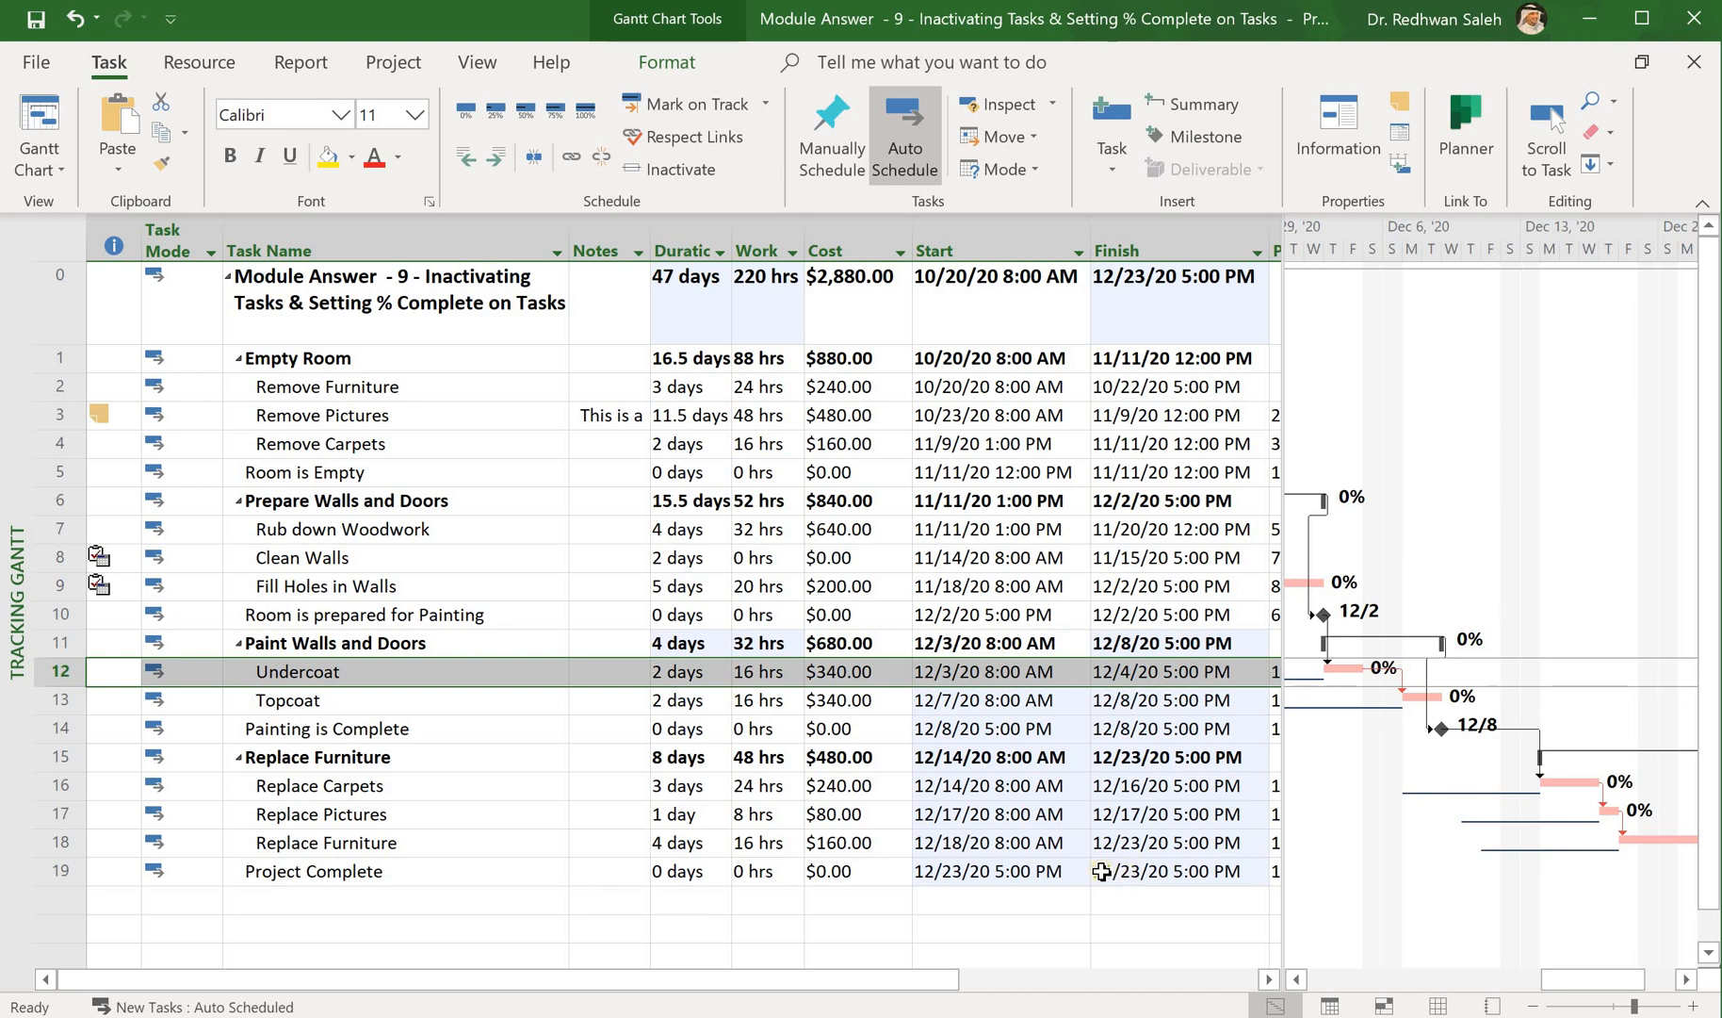
left_click(660, 168)
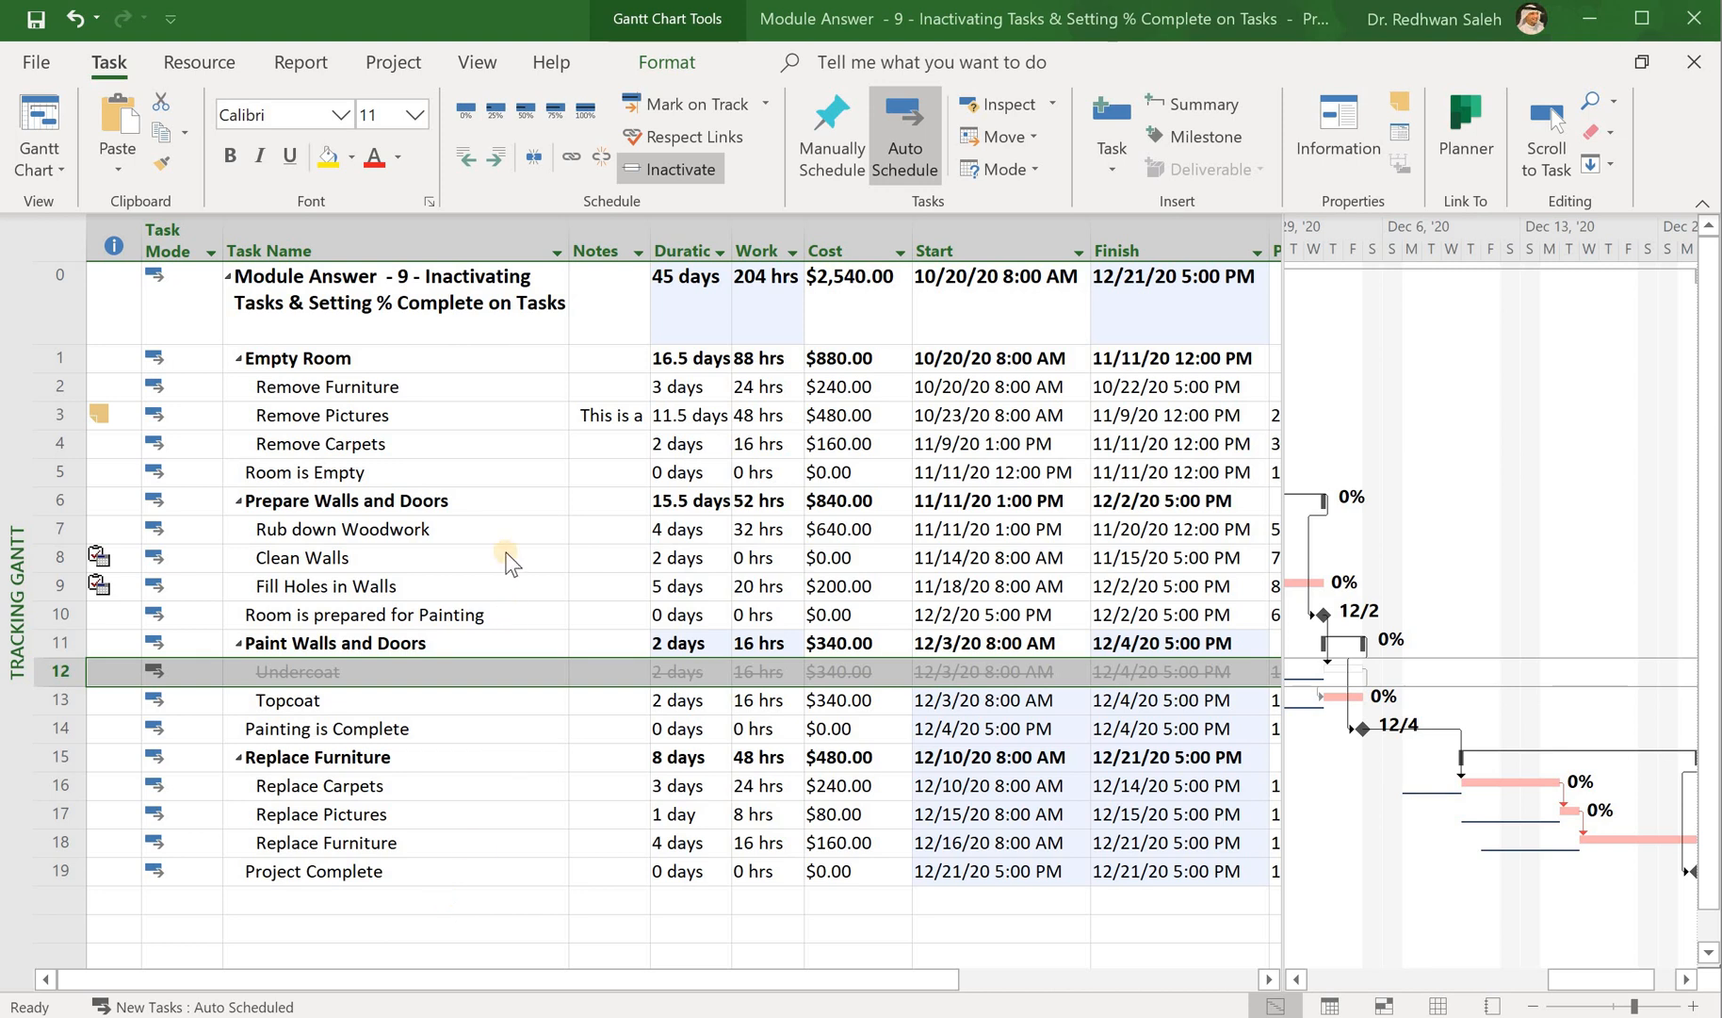
Switch the Tracking Gantt's task table to the Tracking table
left_click(478, 63)
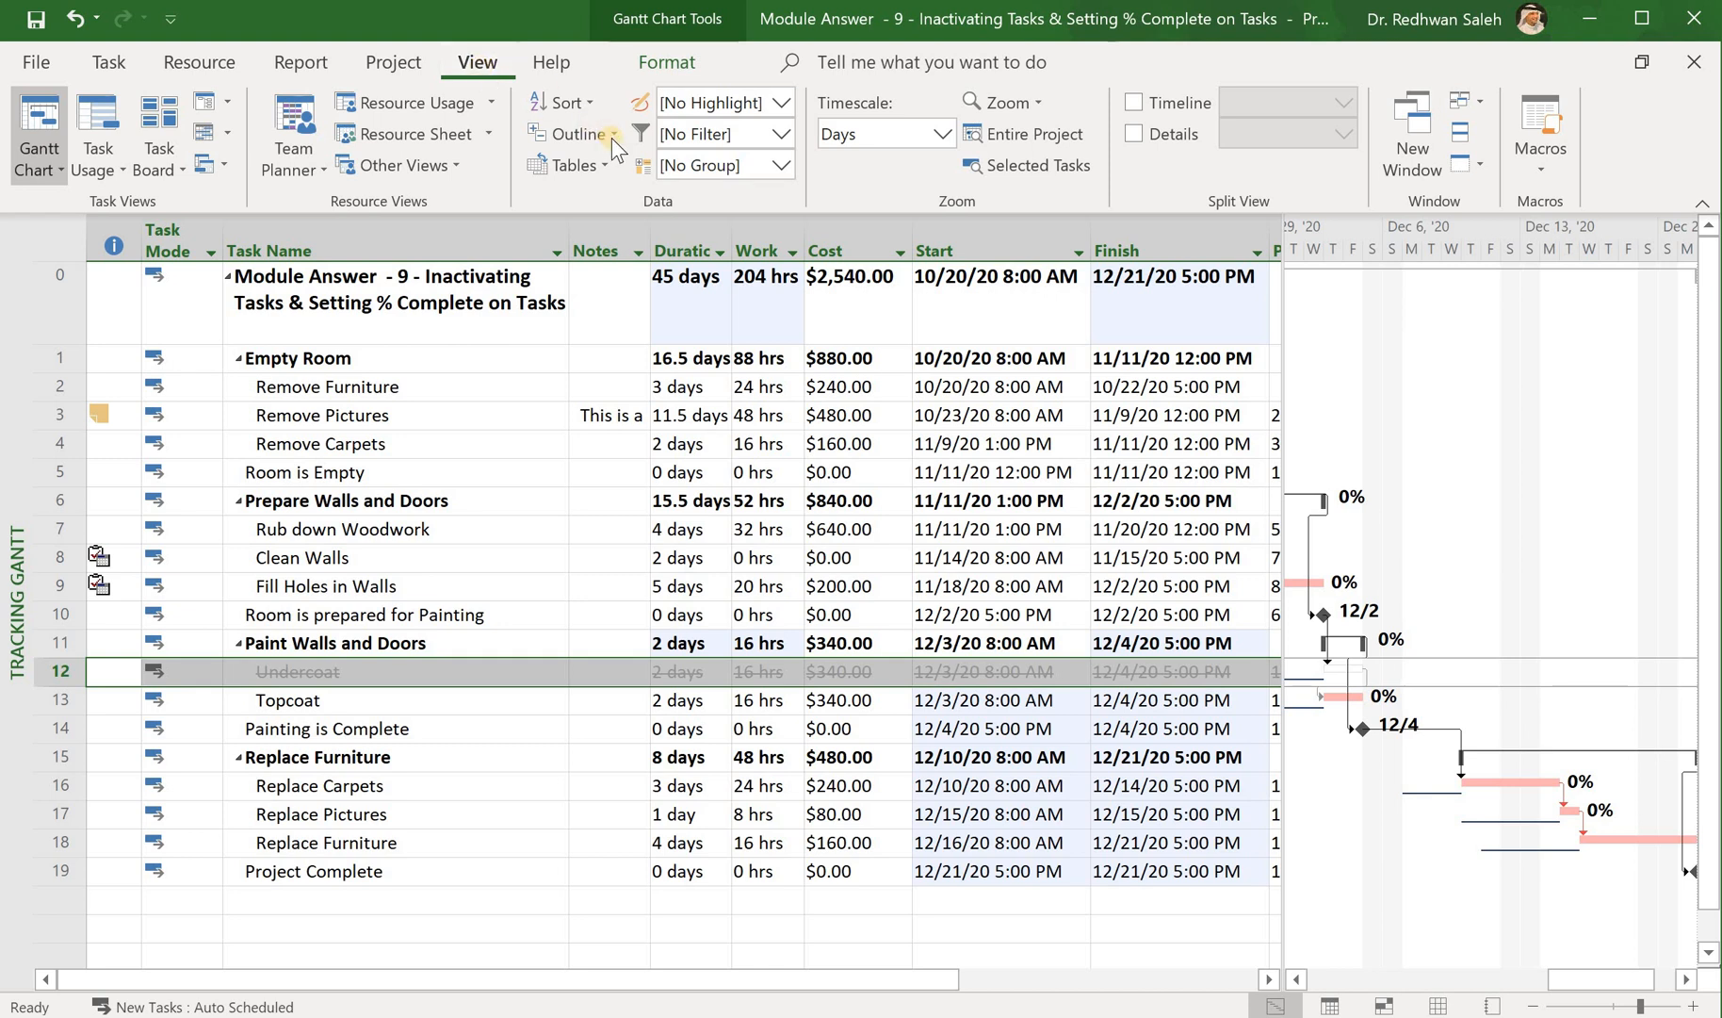
left_click(594, 166)
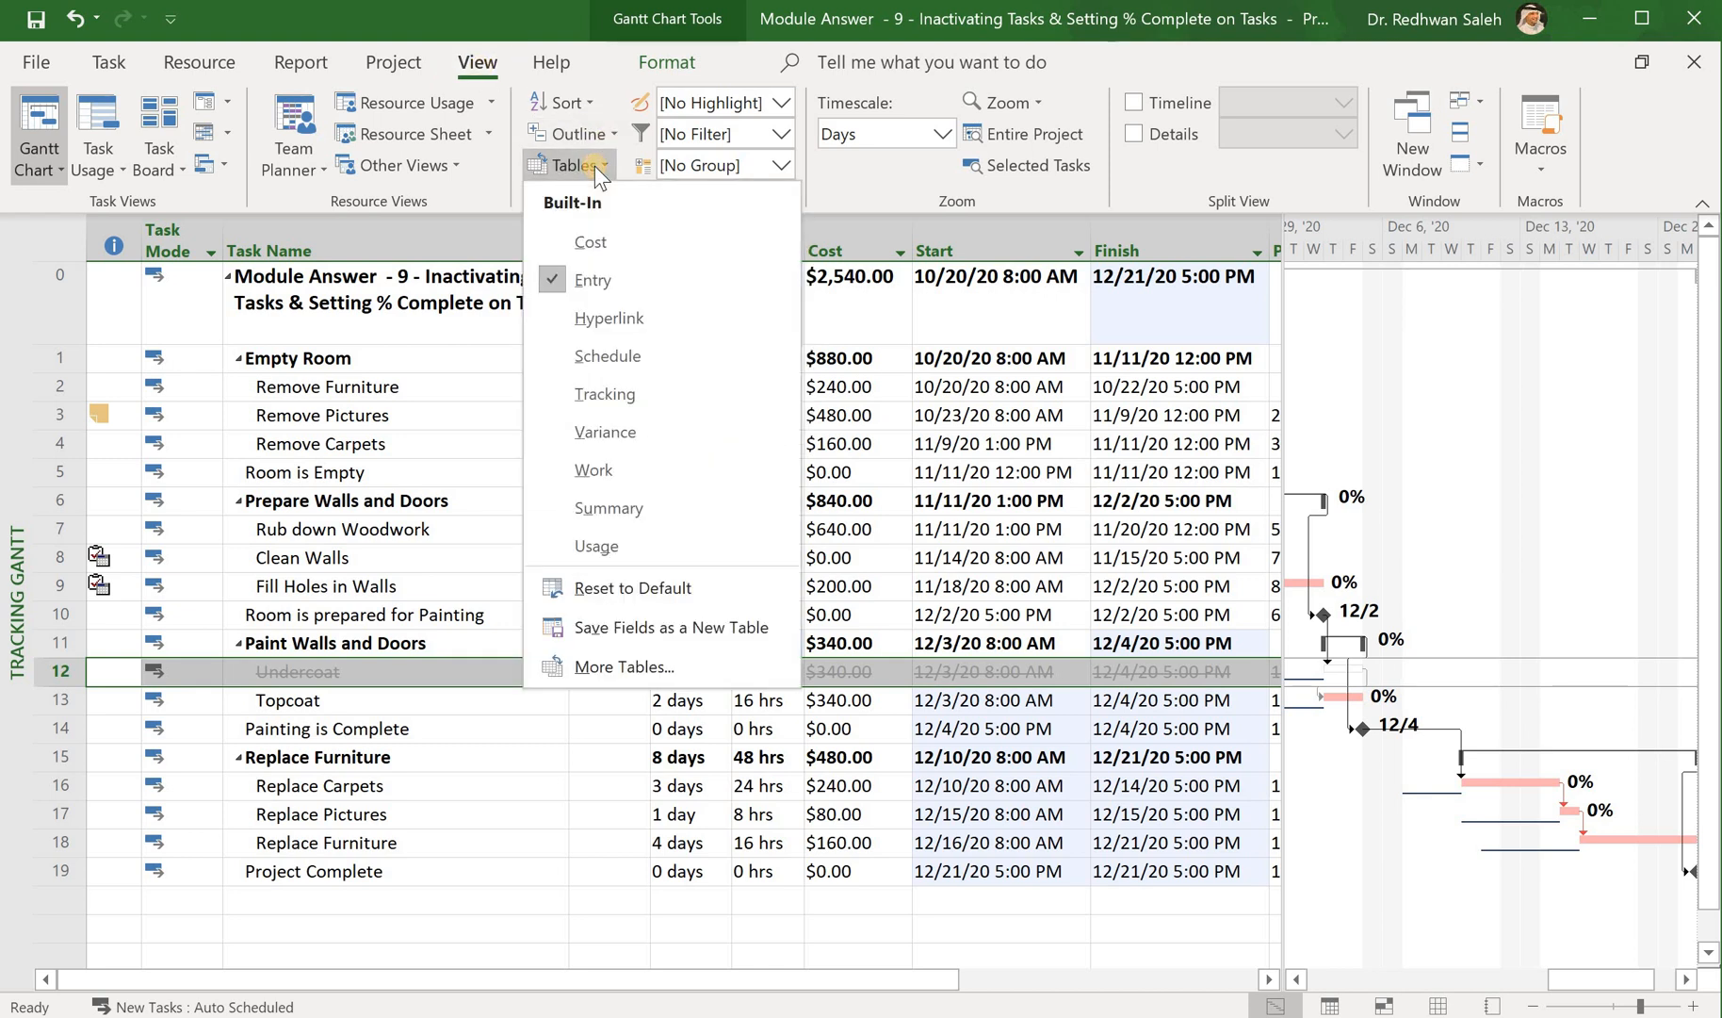
left_click(594, 396)
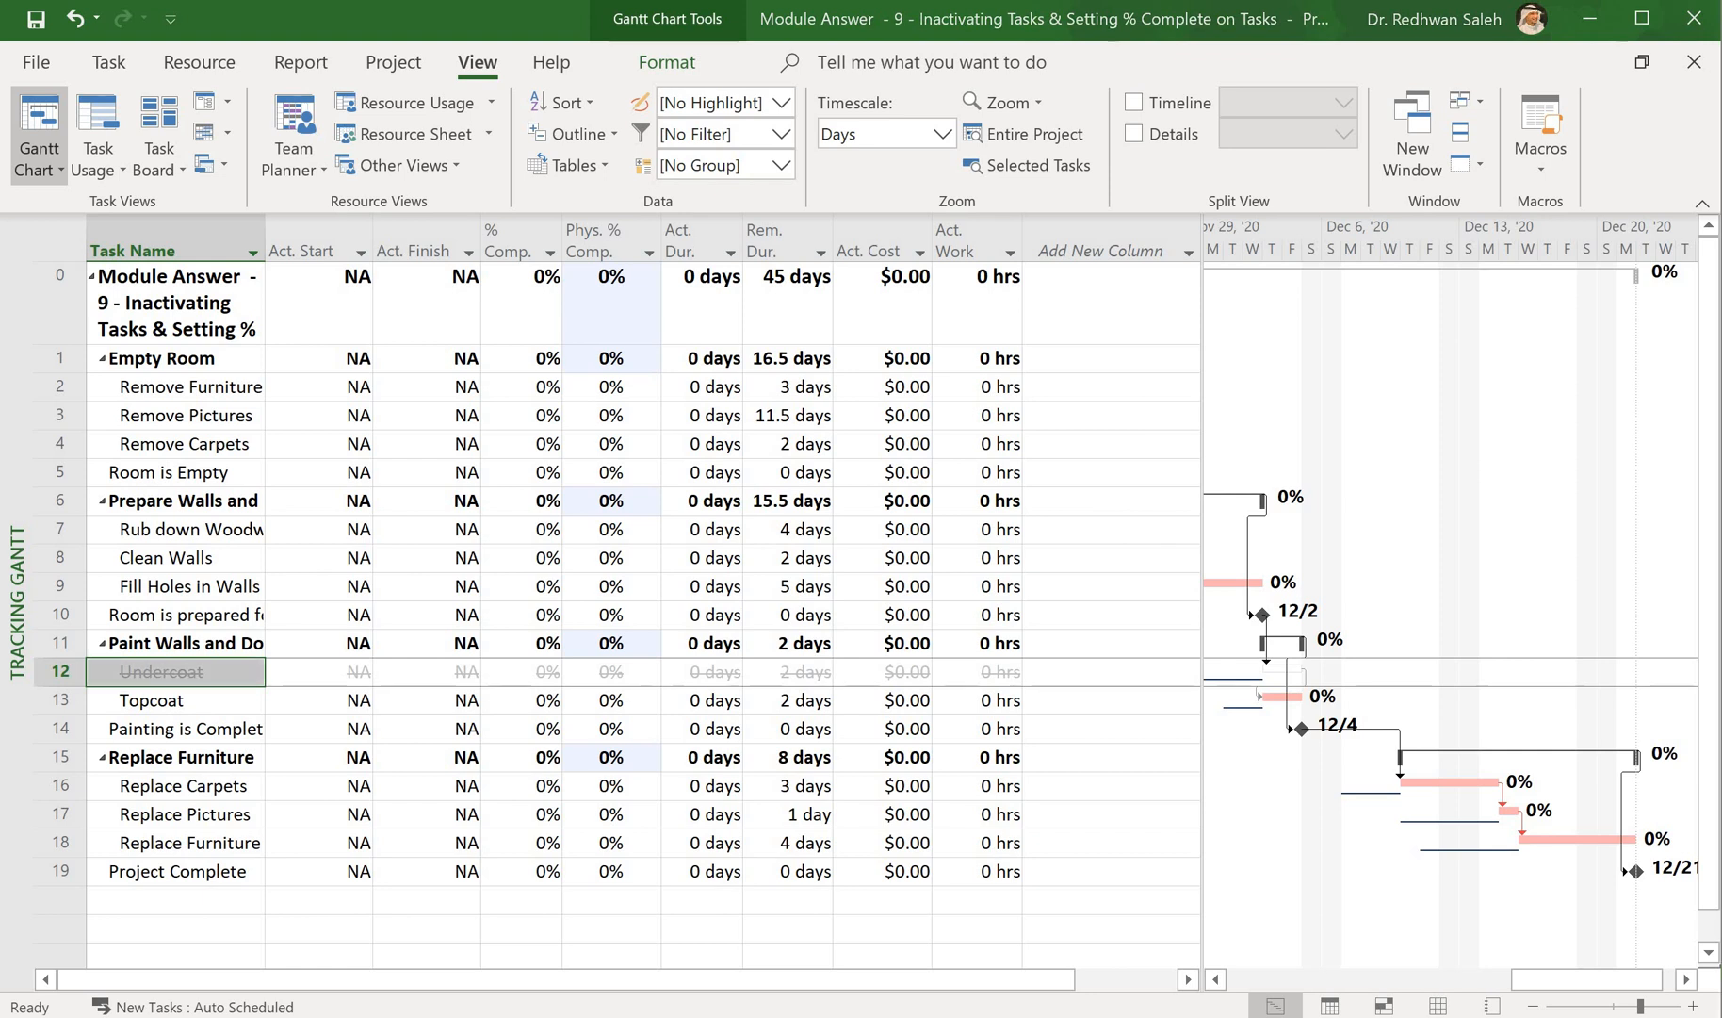
Adjust the Task Name column so the task names are readable and narrow the table area to end after Act. Work
double_click(263, 234)
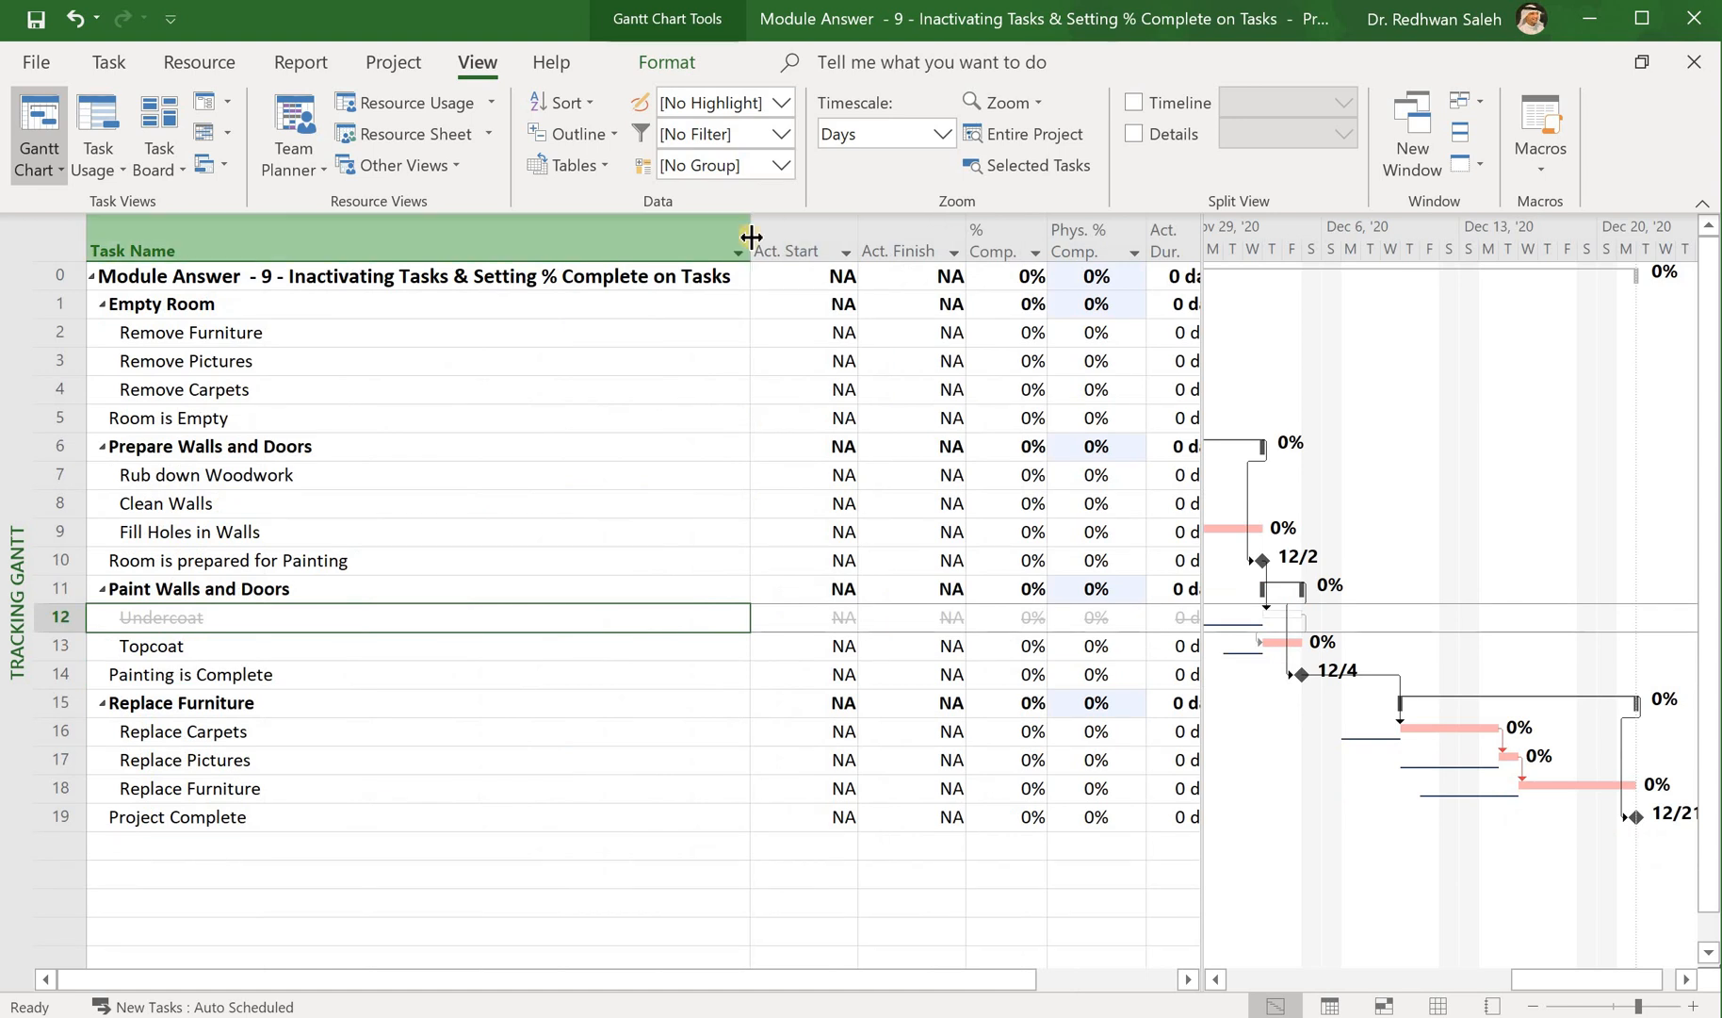
left_click_drag(751, 238, 438, 251)
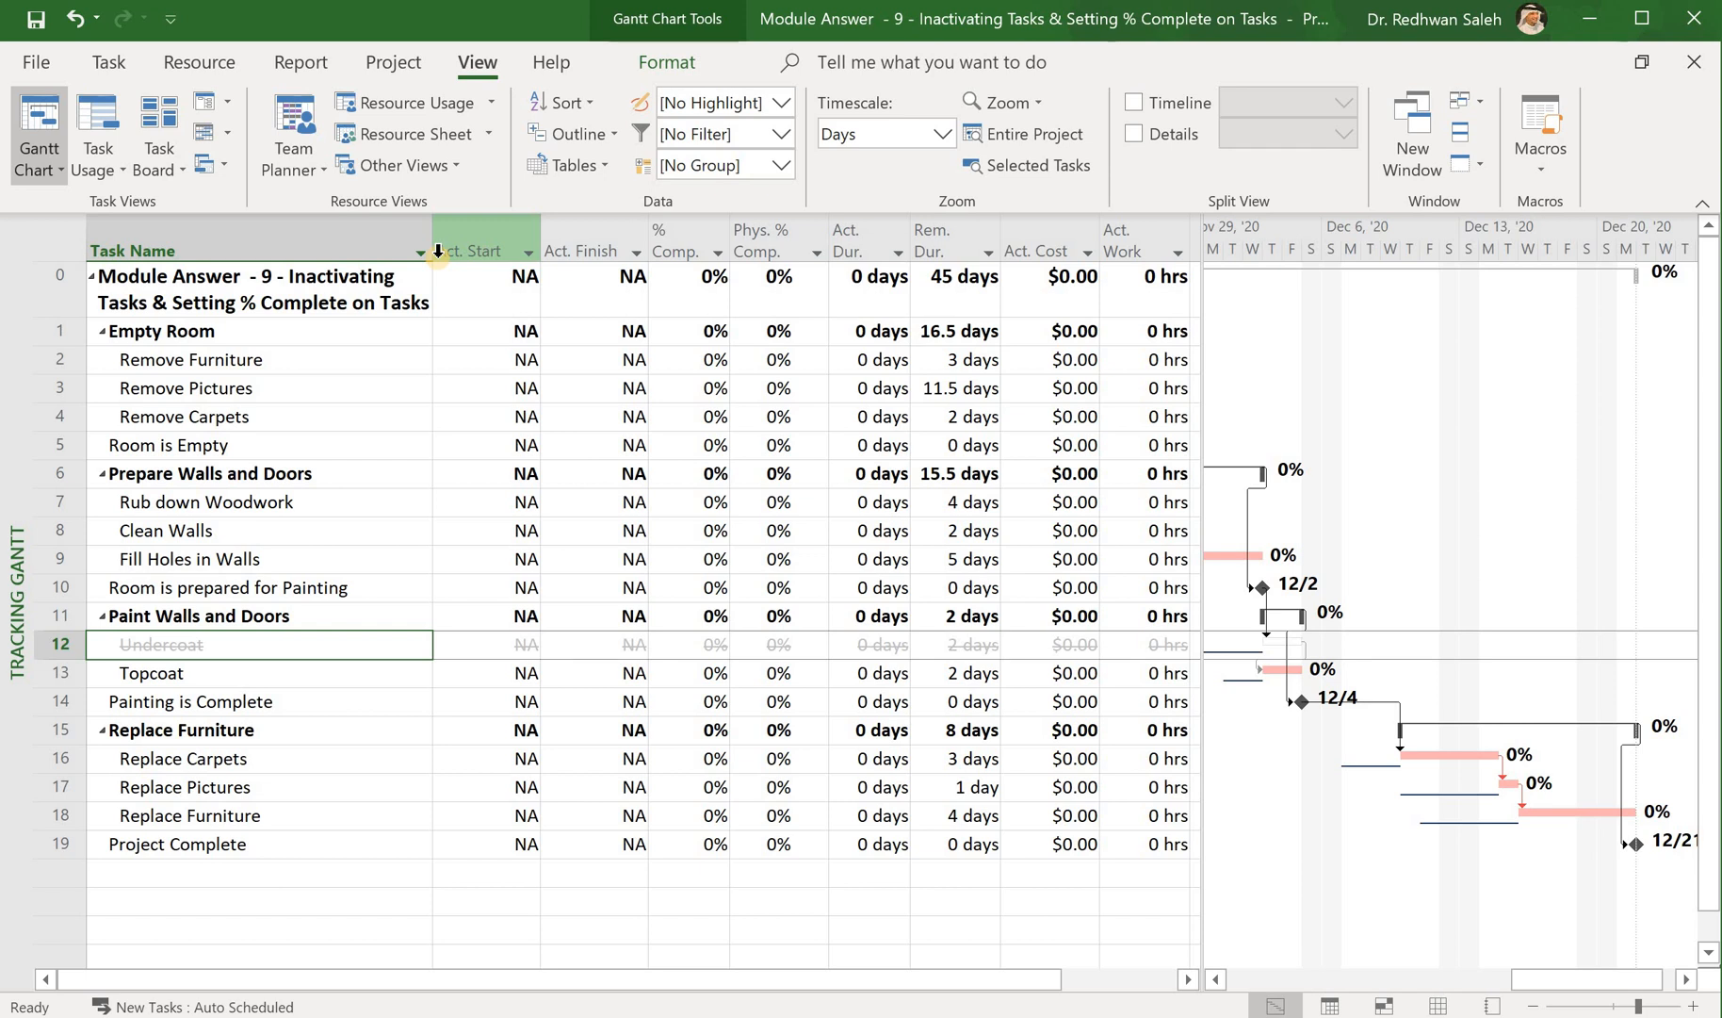
left_click_drag(431, 247, 388, 246)
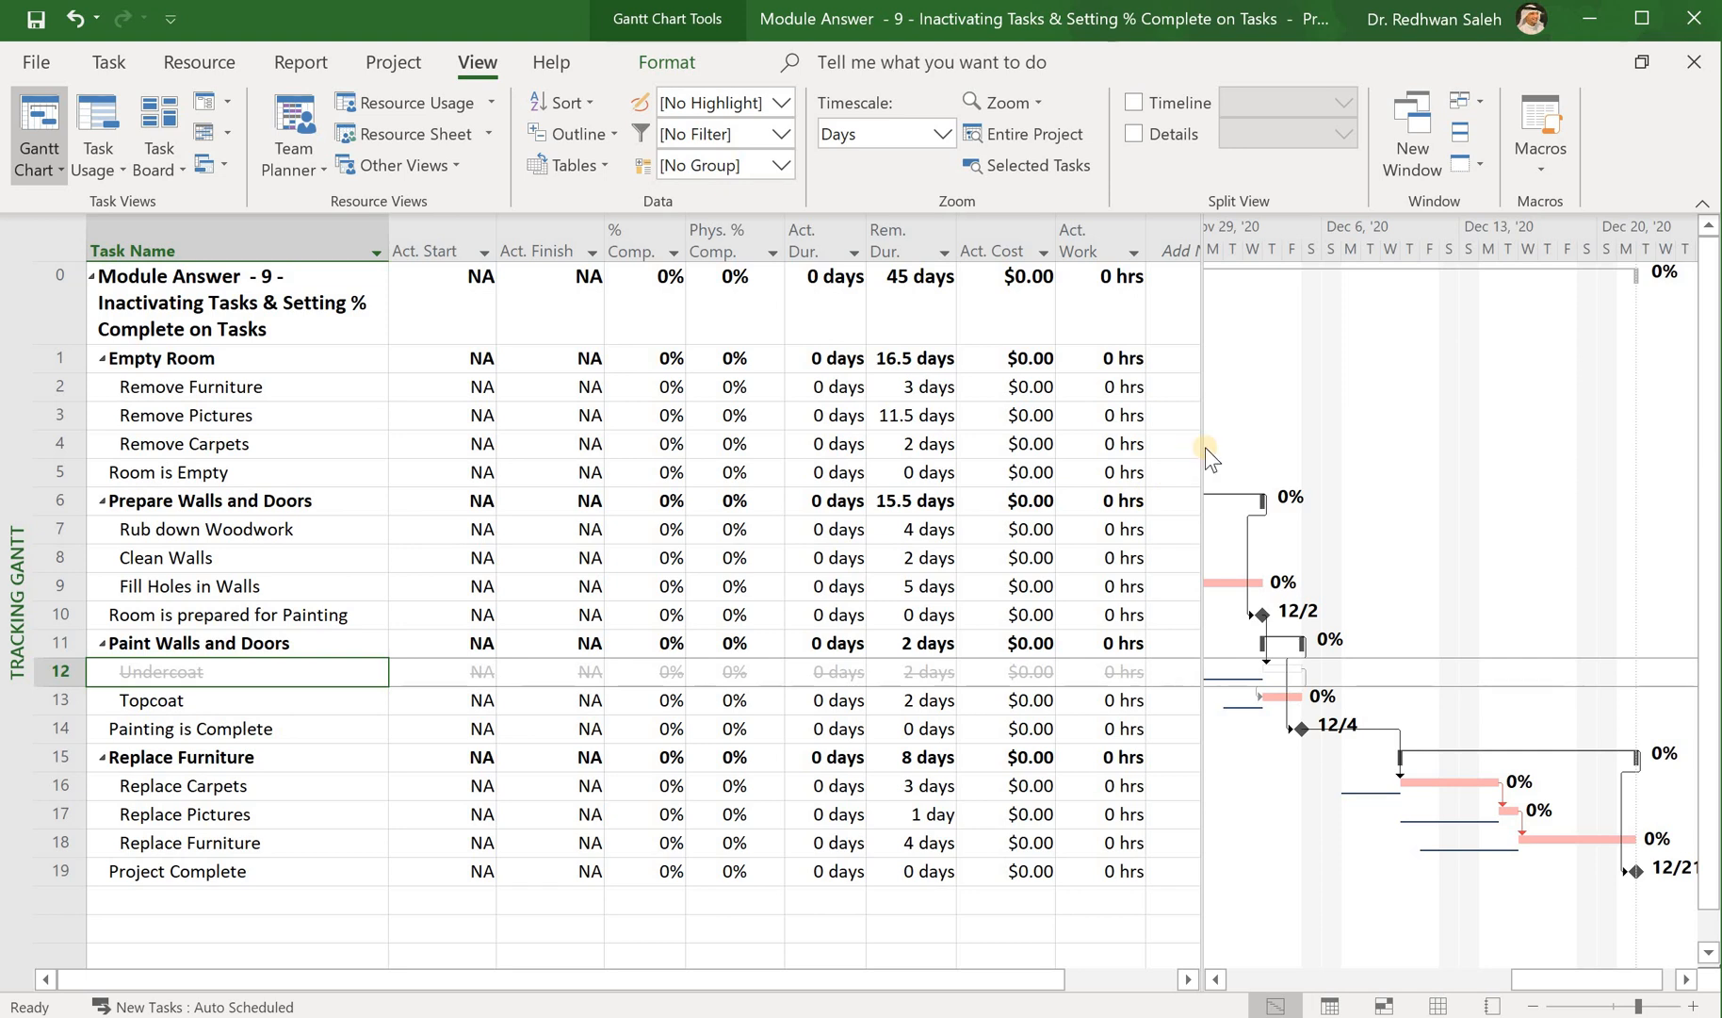
left_click_drag(1204, 447, 1159, 461)
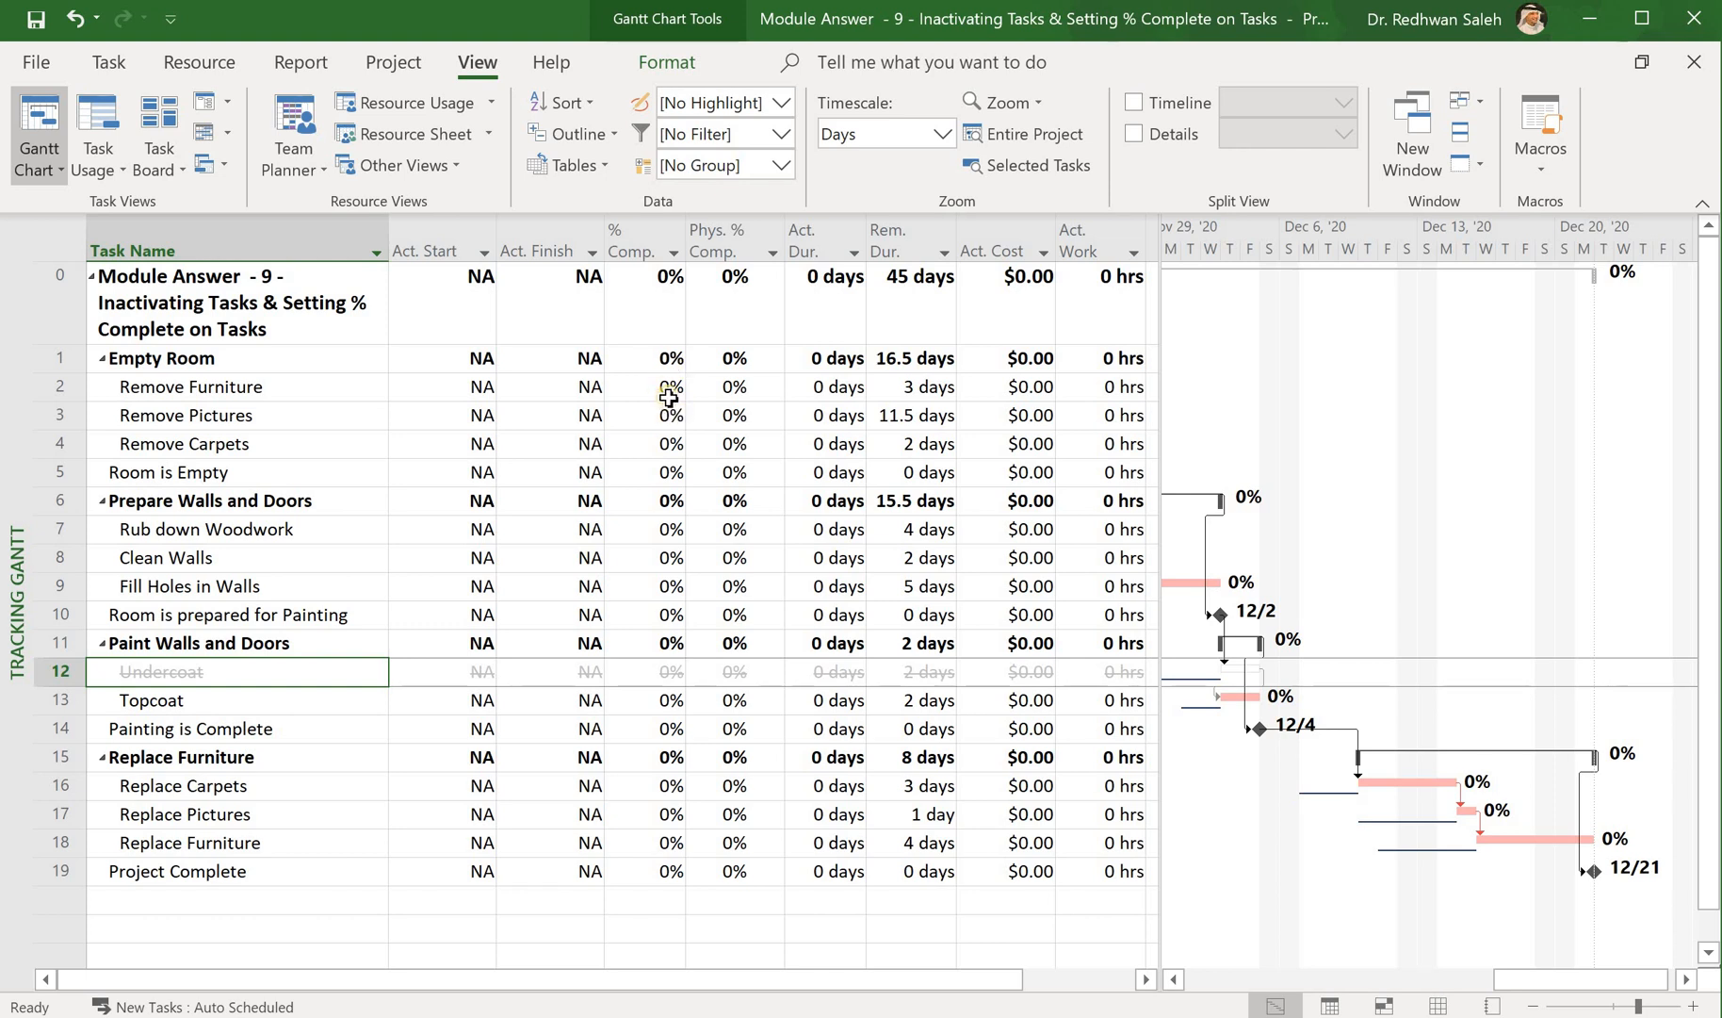
Hide the Phys. % Comp. column in the Tracking table
left_click(719, 236)
right_click(719, 239)
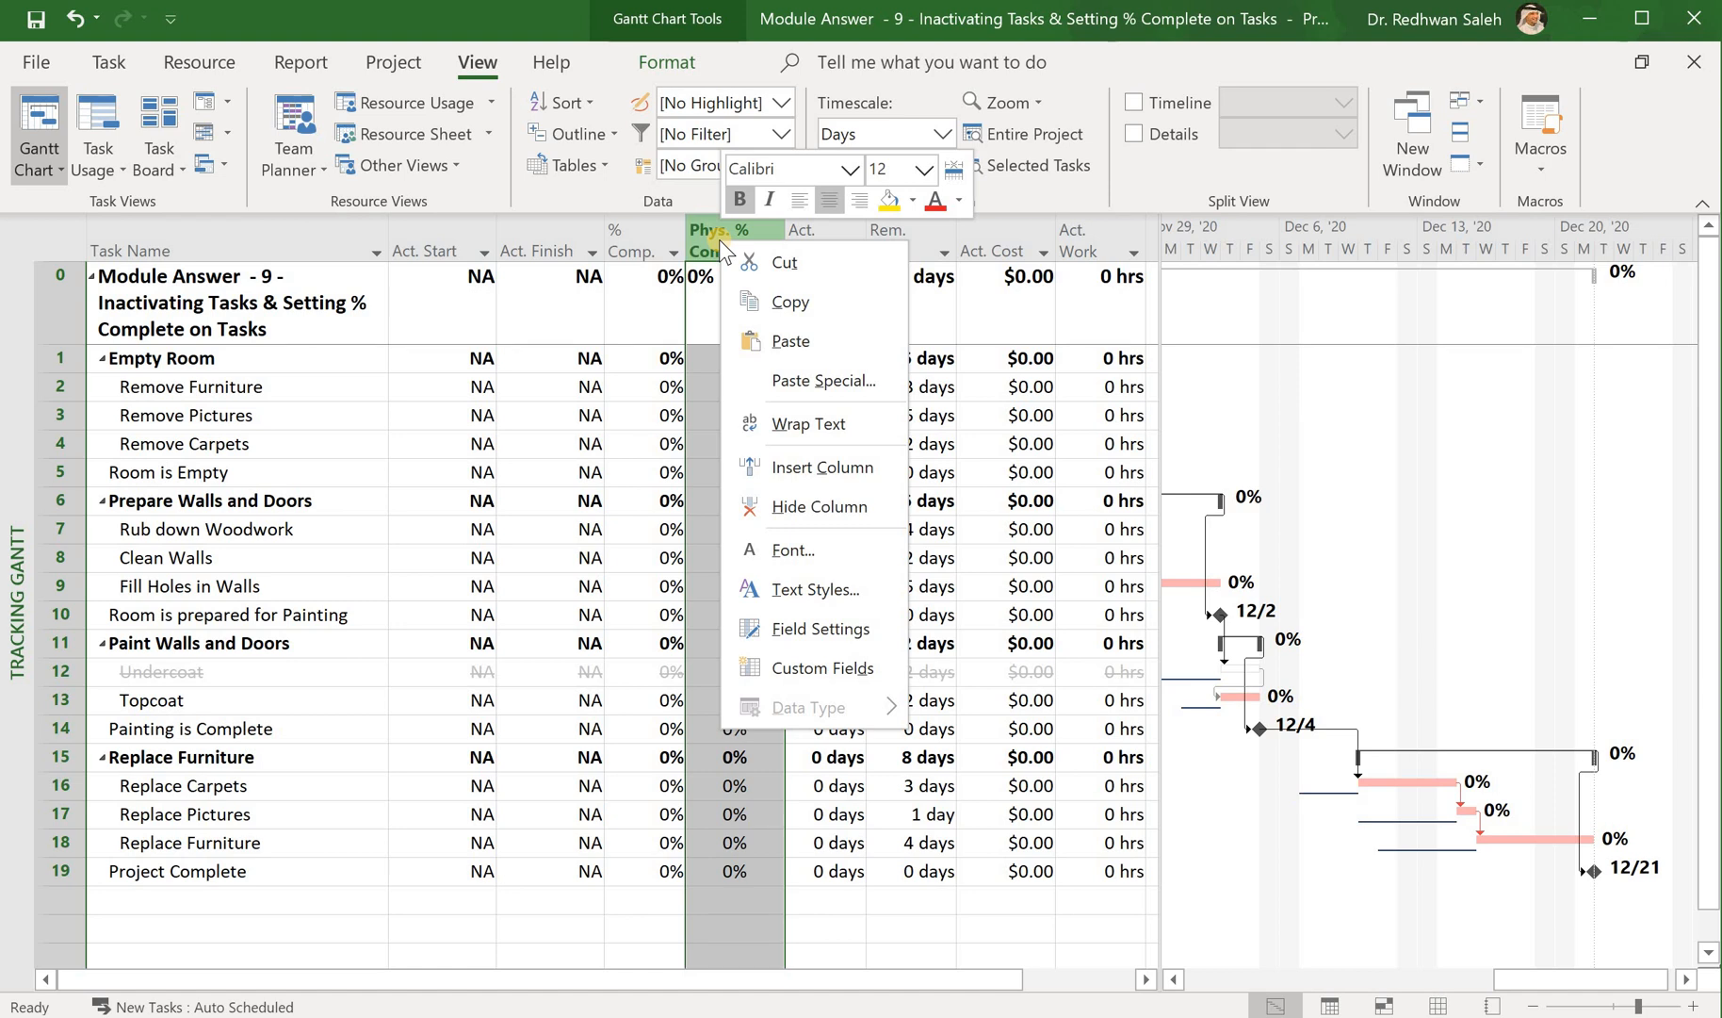
left_click(790, 505)
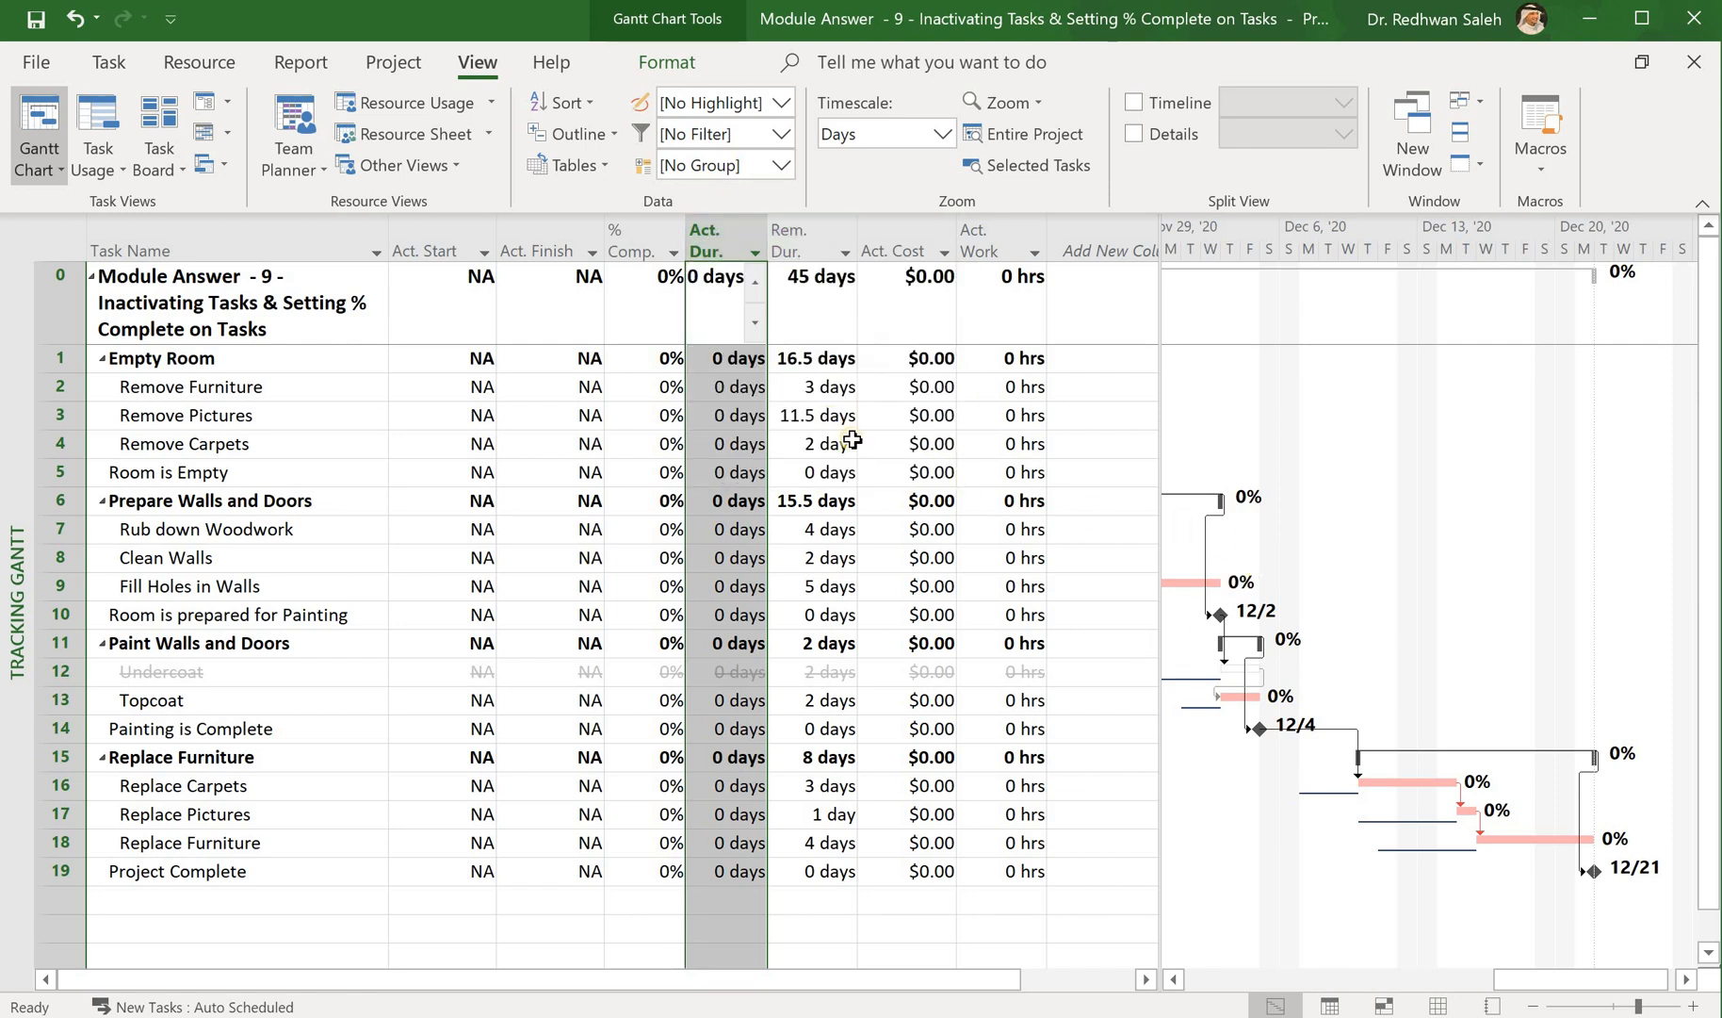
left_click(723, 394)
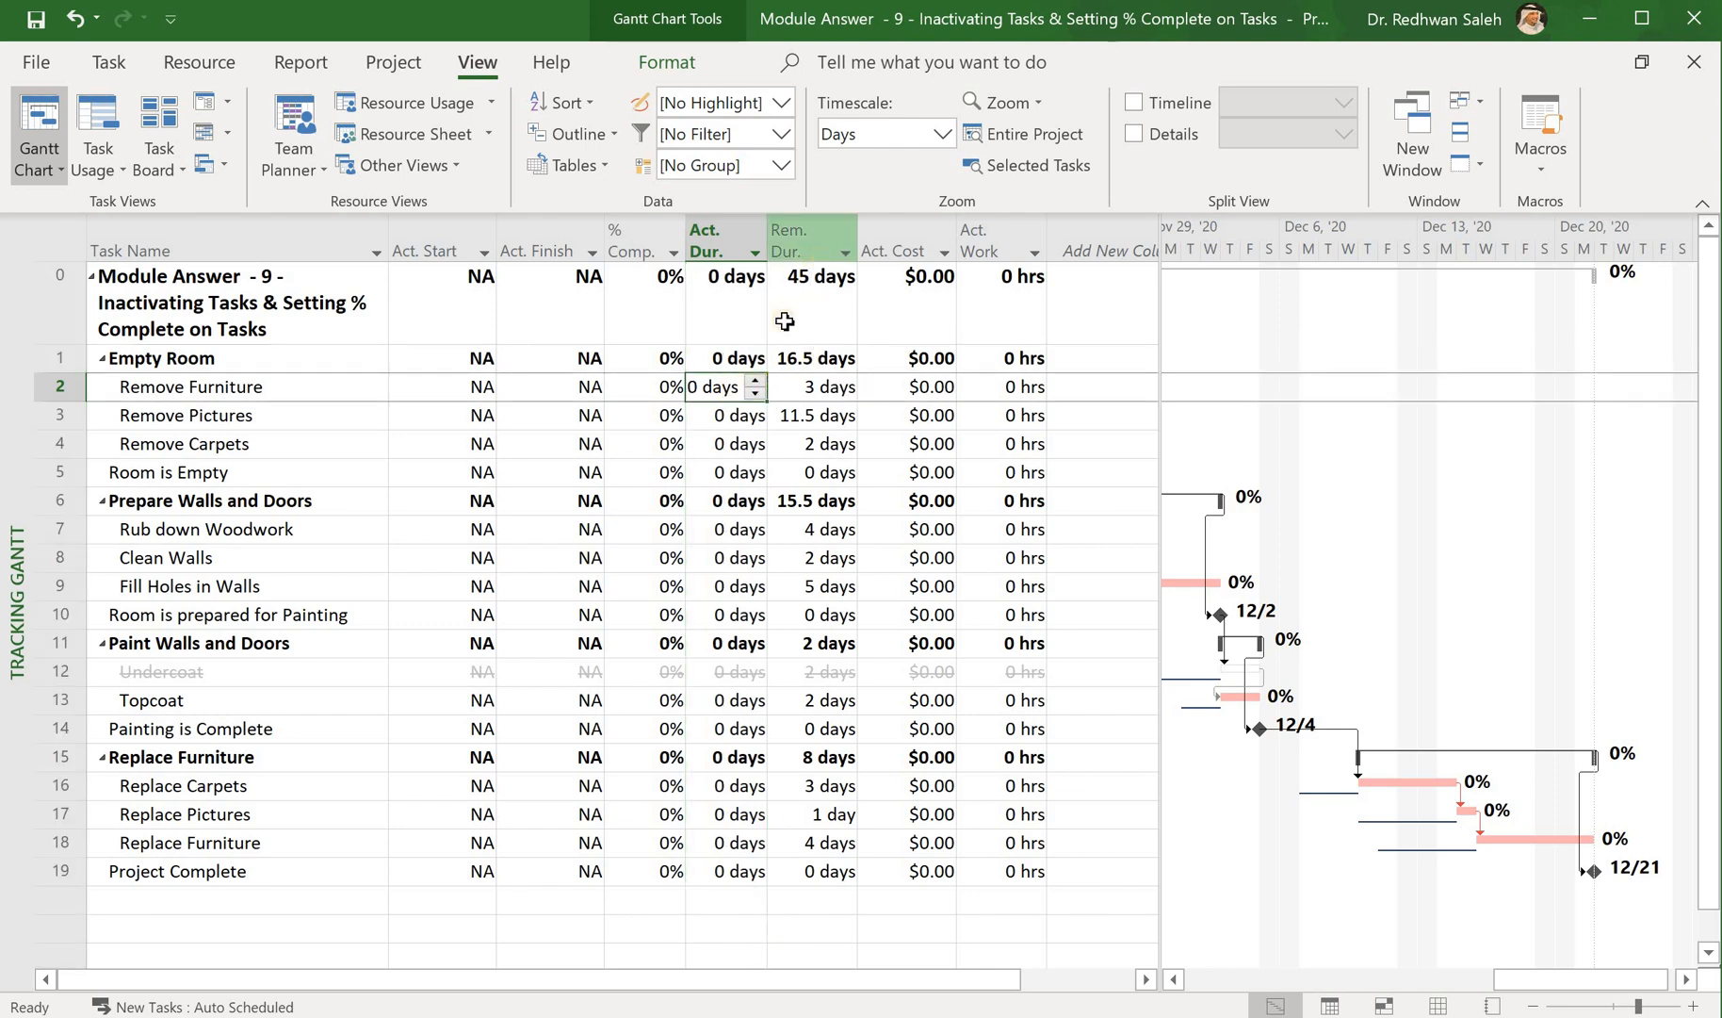
left_click(835, 231)
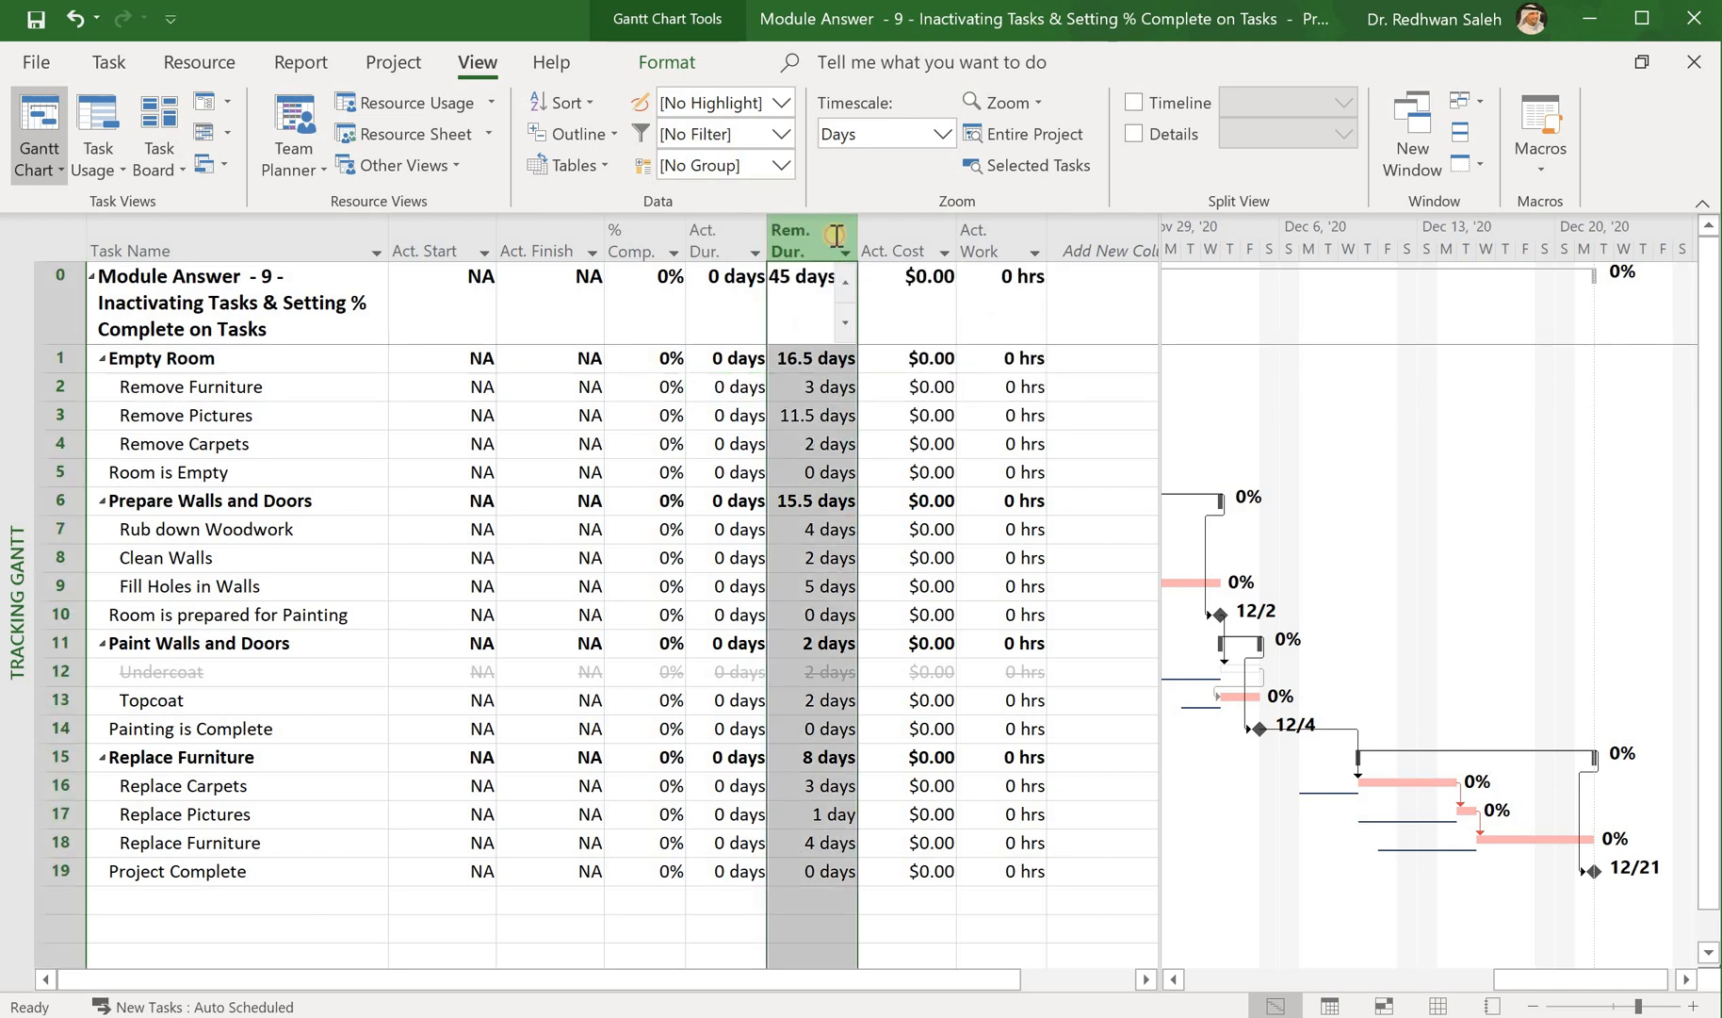
key("Insert")
left_click(1173, 327)
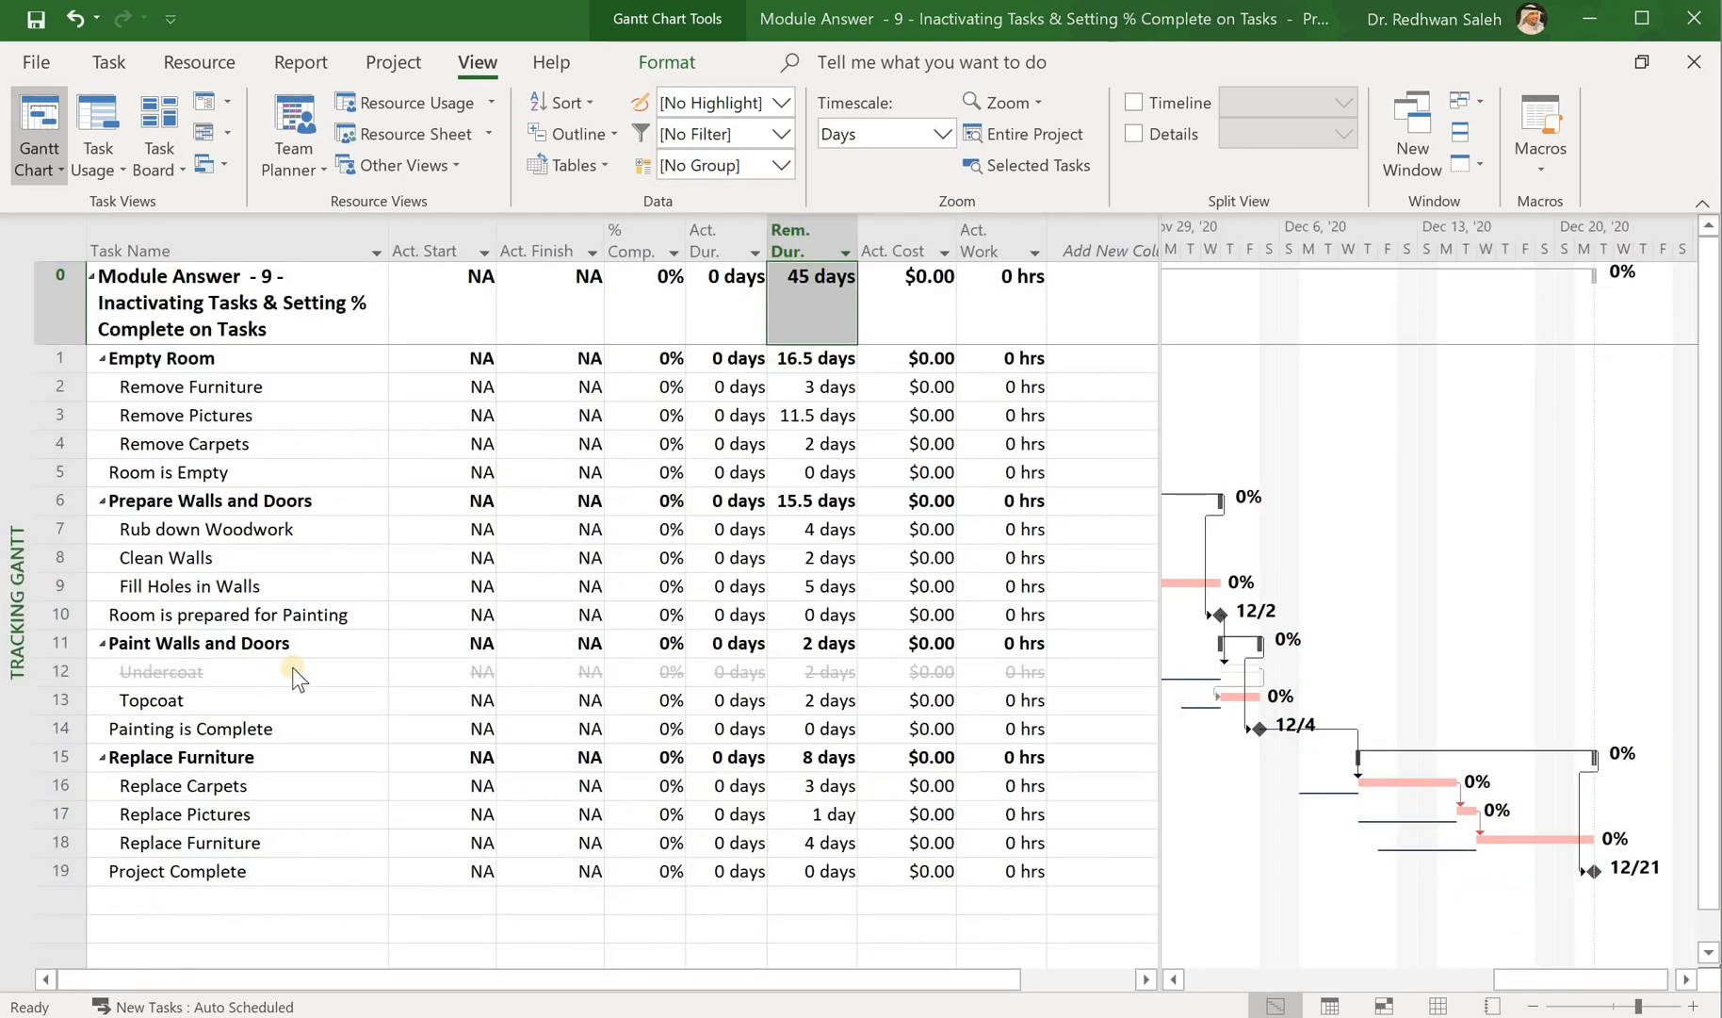
Set the % Complete of the Remove Furniture task to 50%
left_click(57, 387)
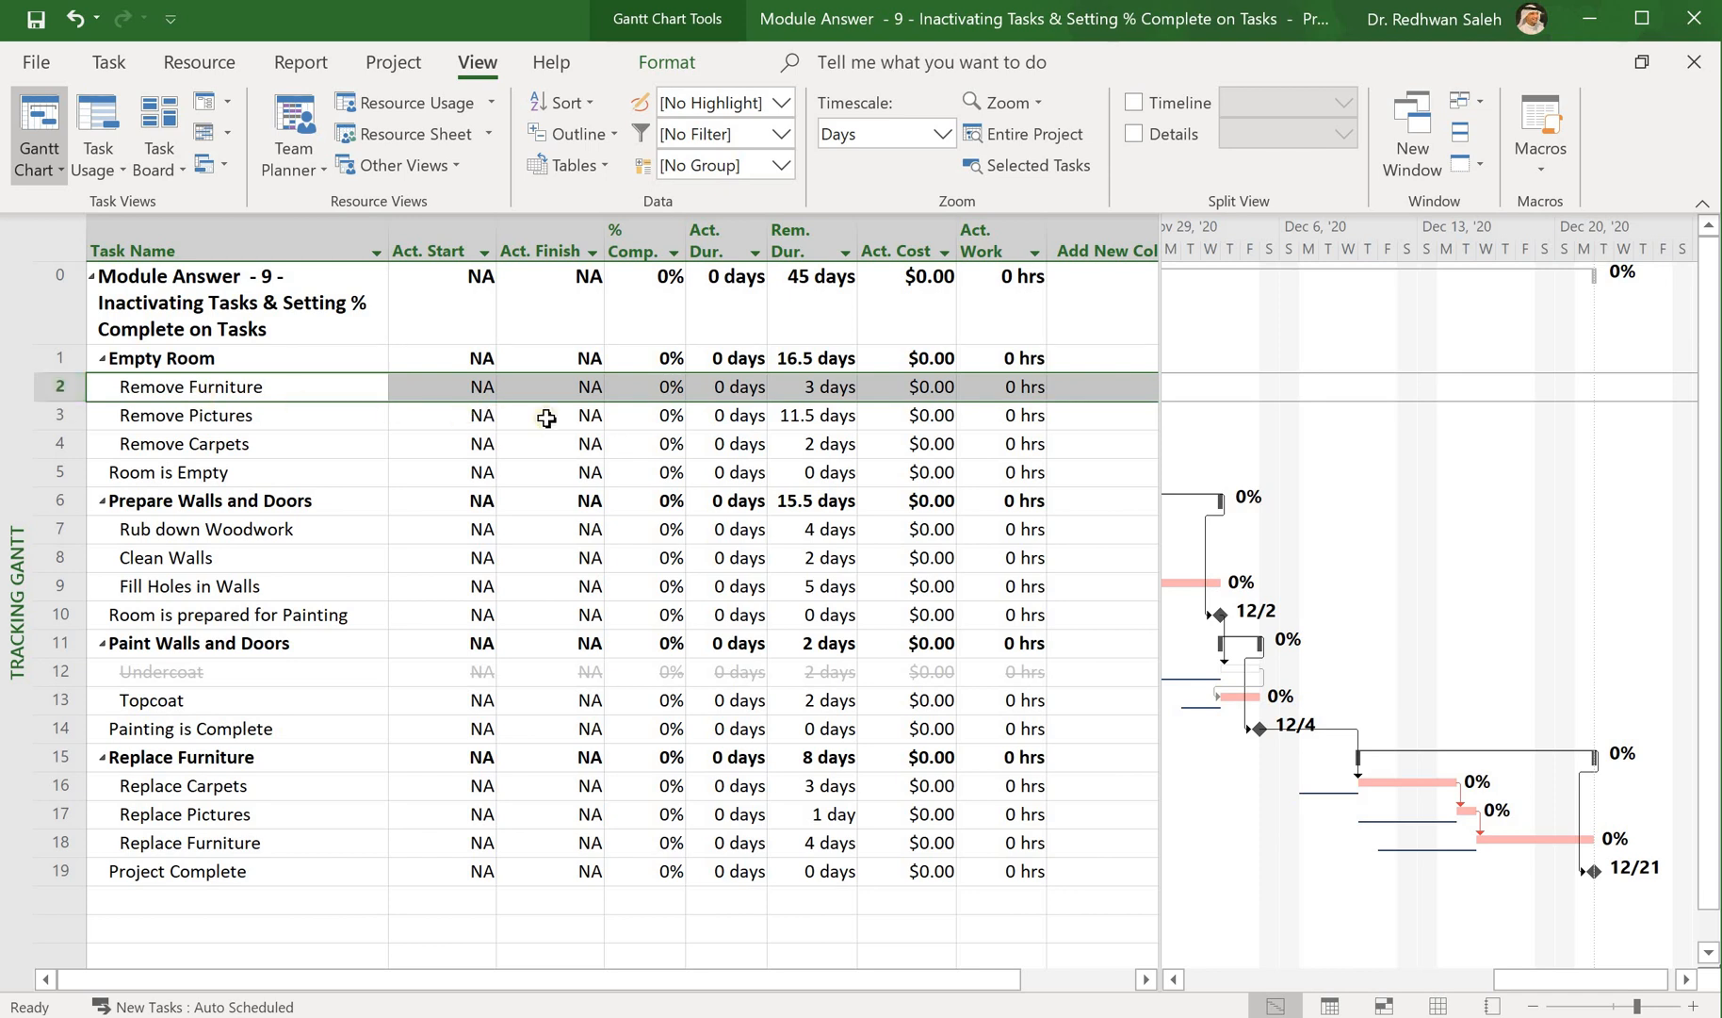
left_click(651, 388)
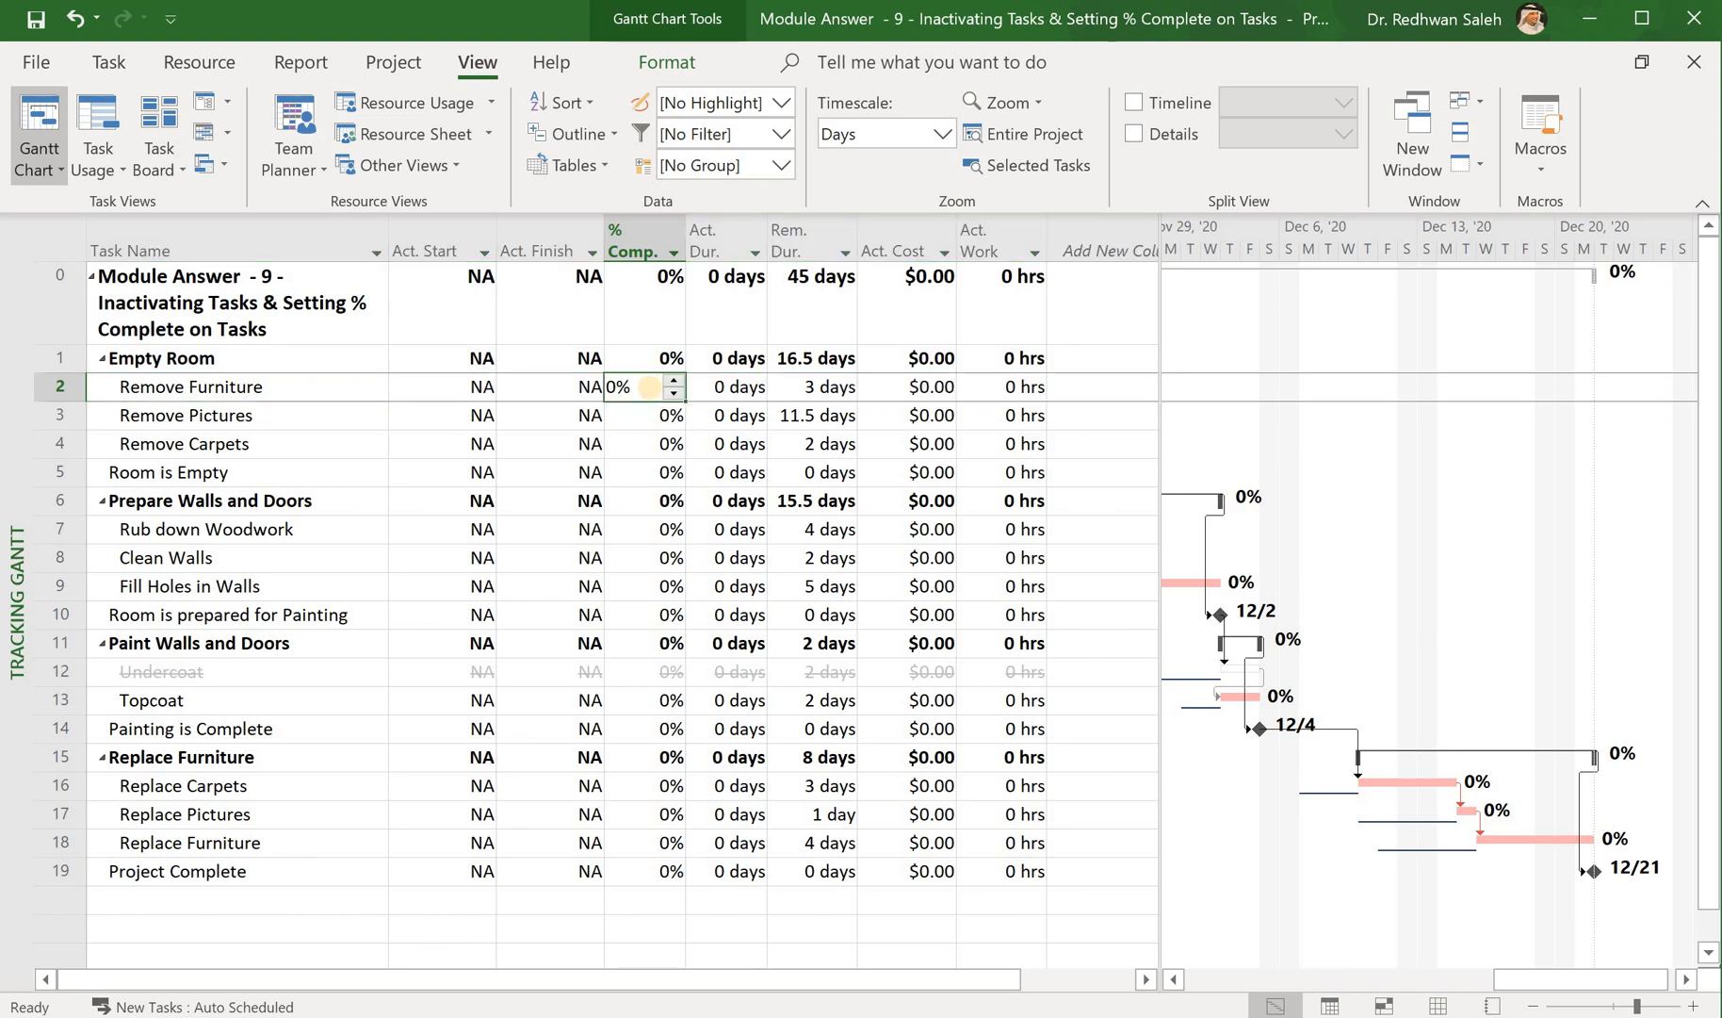
type("50")
key("Return")
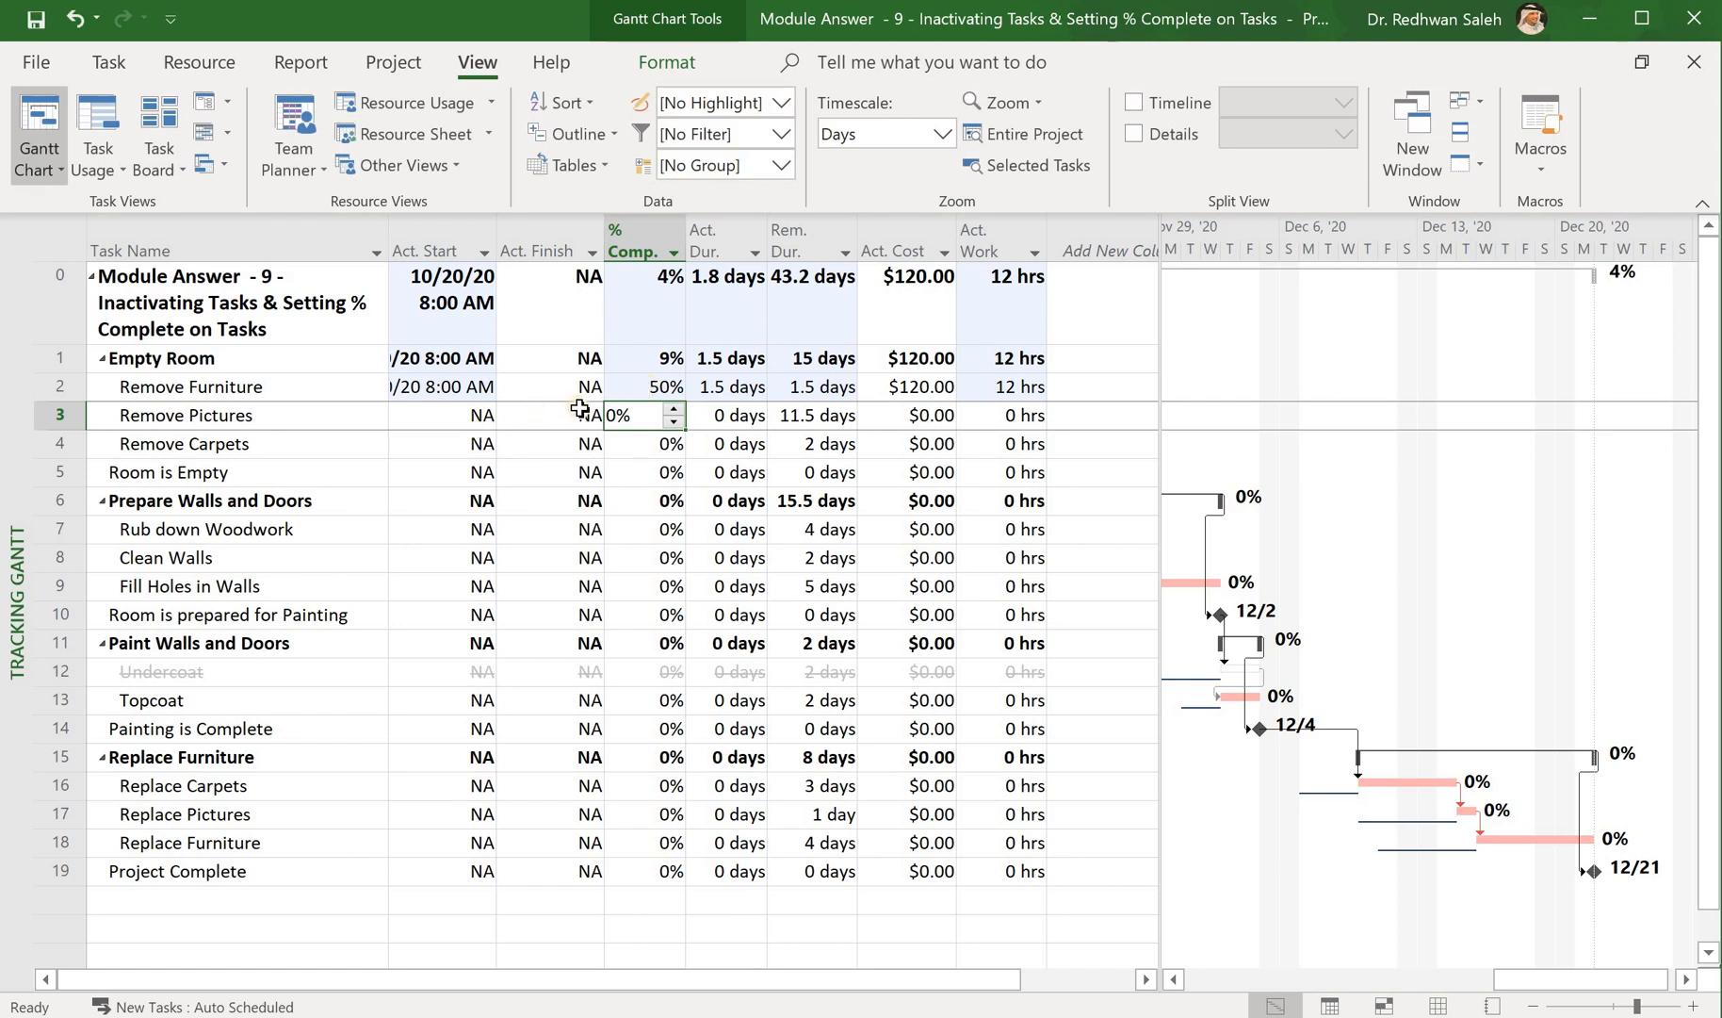
Fit the Act. Start column to its dates and bring the Remove Furniture bar in October into view
double_click(497, 243)
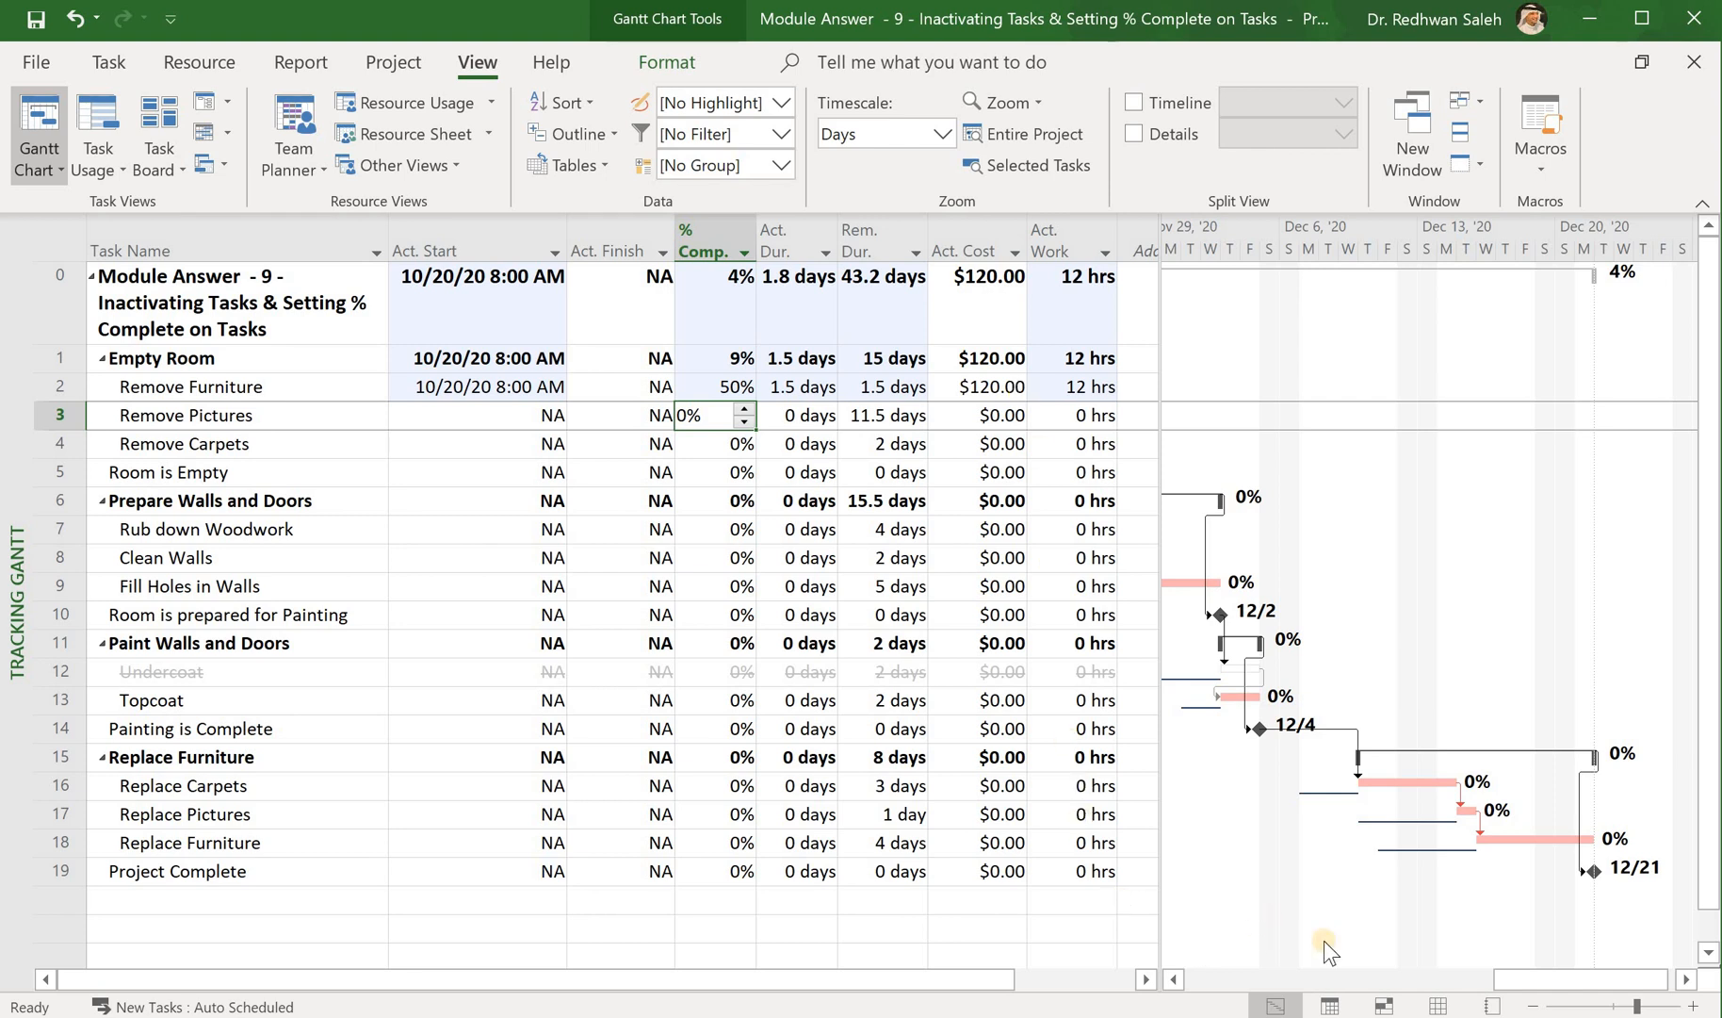
left_click(1384, 980)
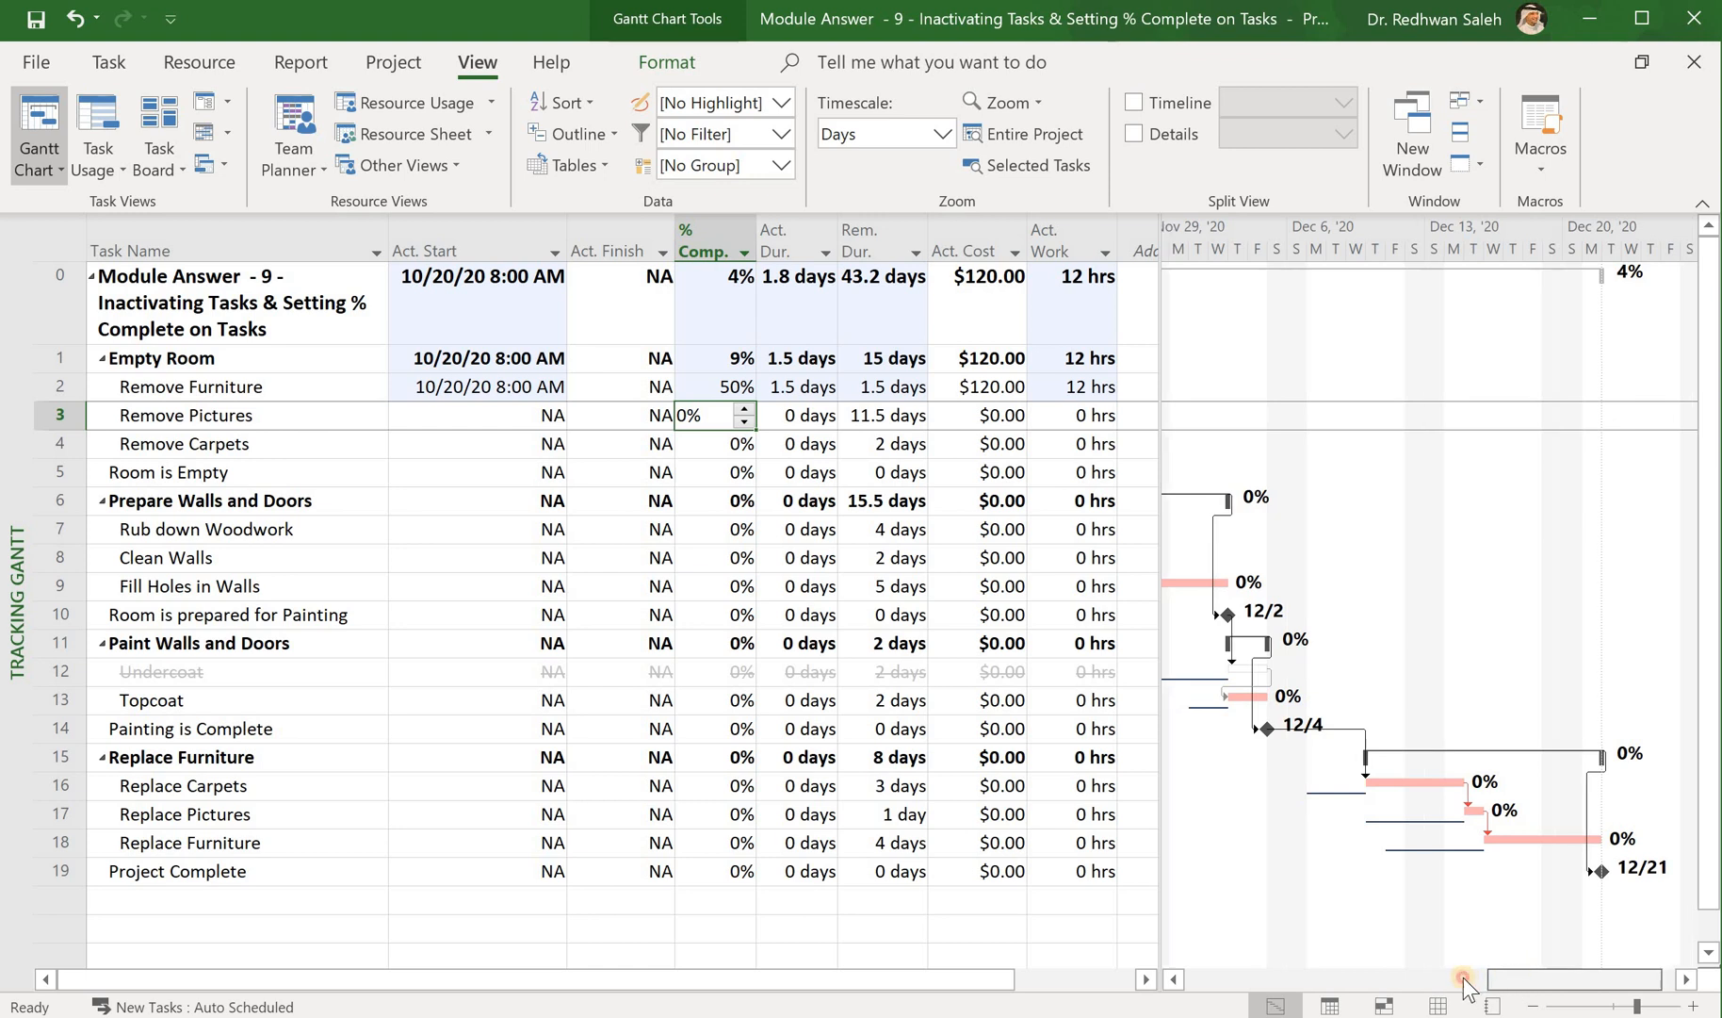
left_click_drag(1384, 982, 1215, 974)
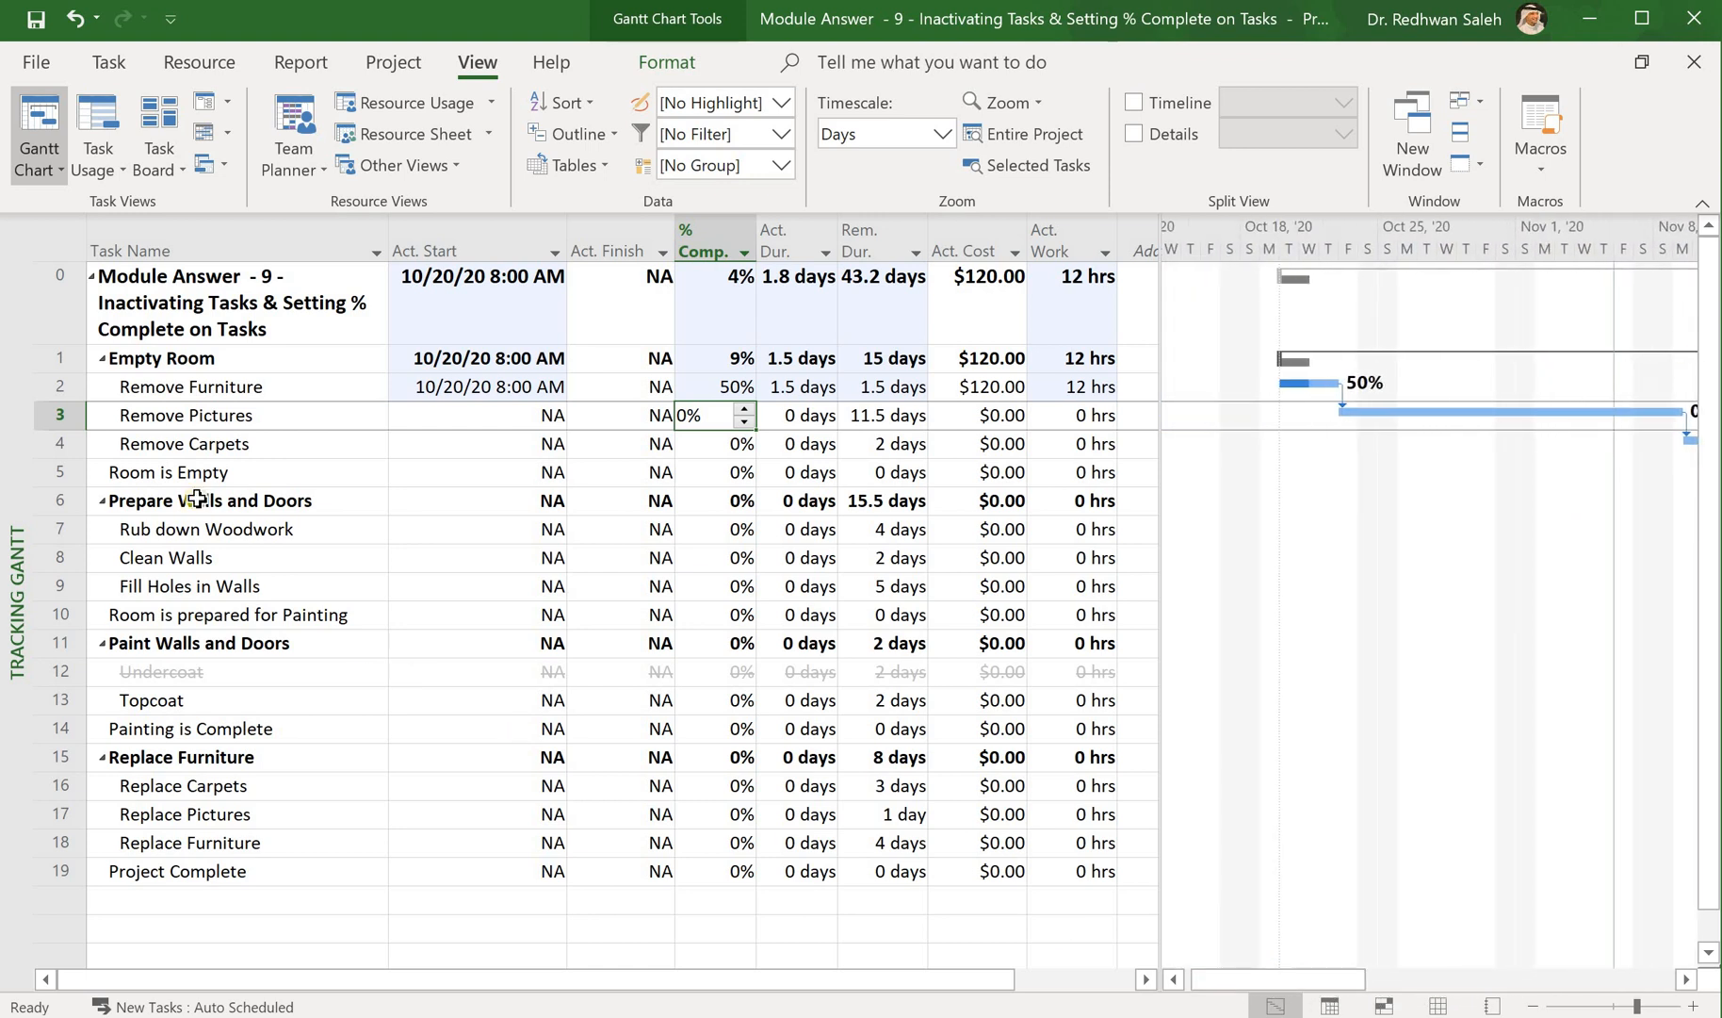
Set the % Complete of the Remove Furniture task to 100% and fit the Act. Finish column to its dates
left_click(38, 387)
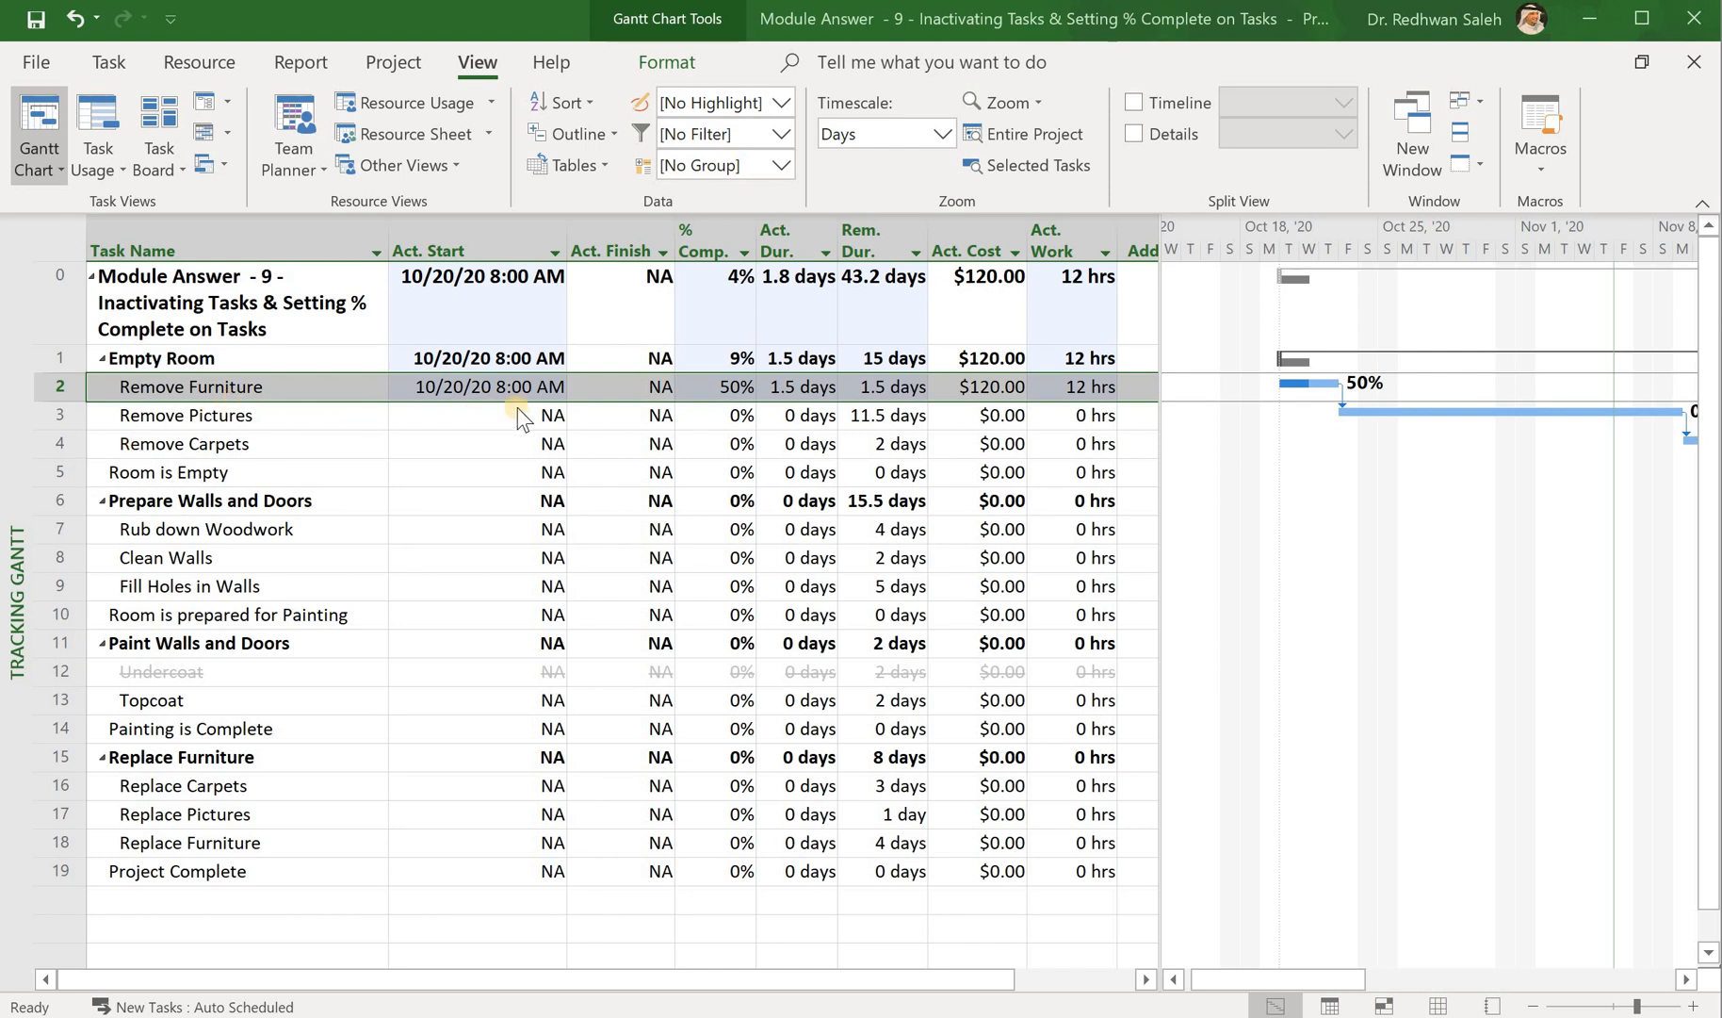
left_click(718, 387)
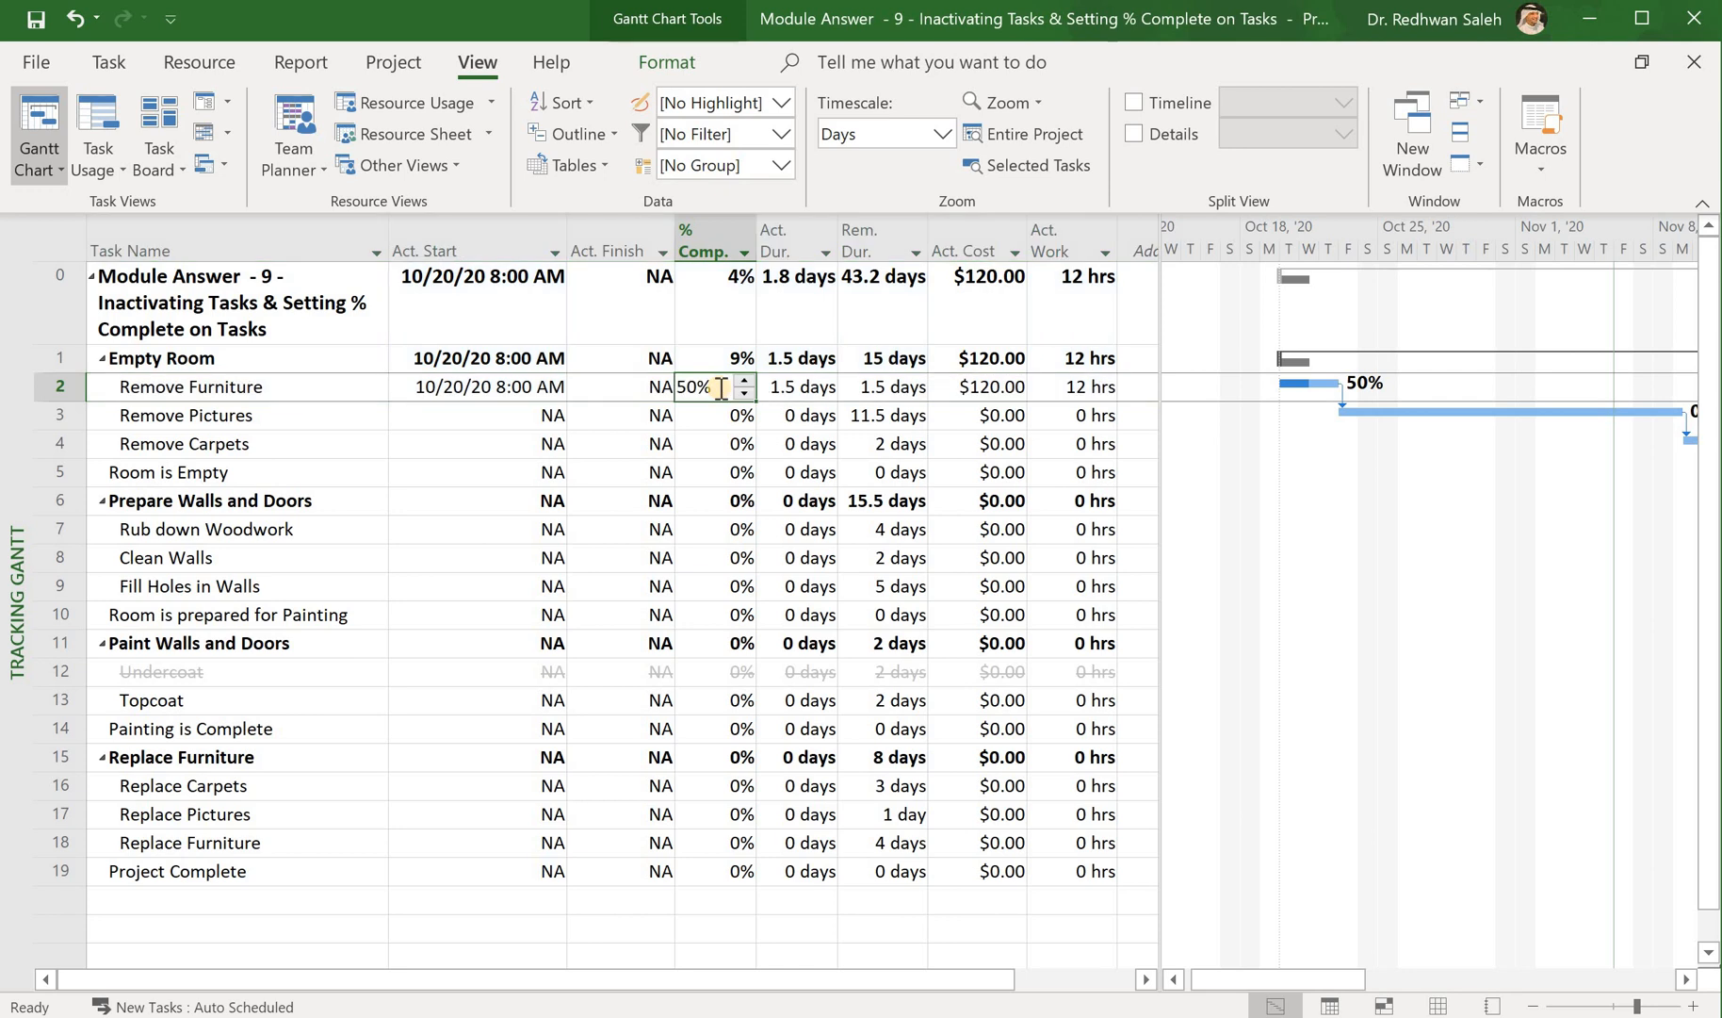
type("1")
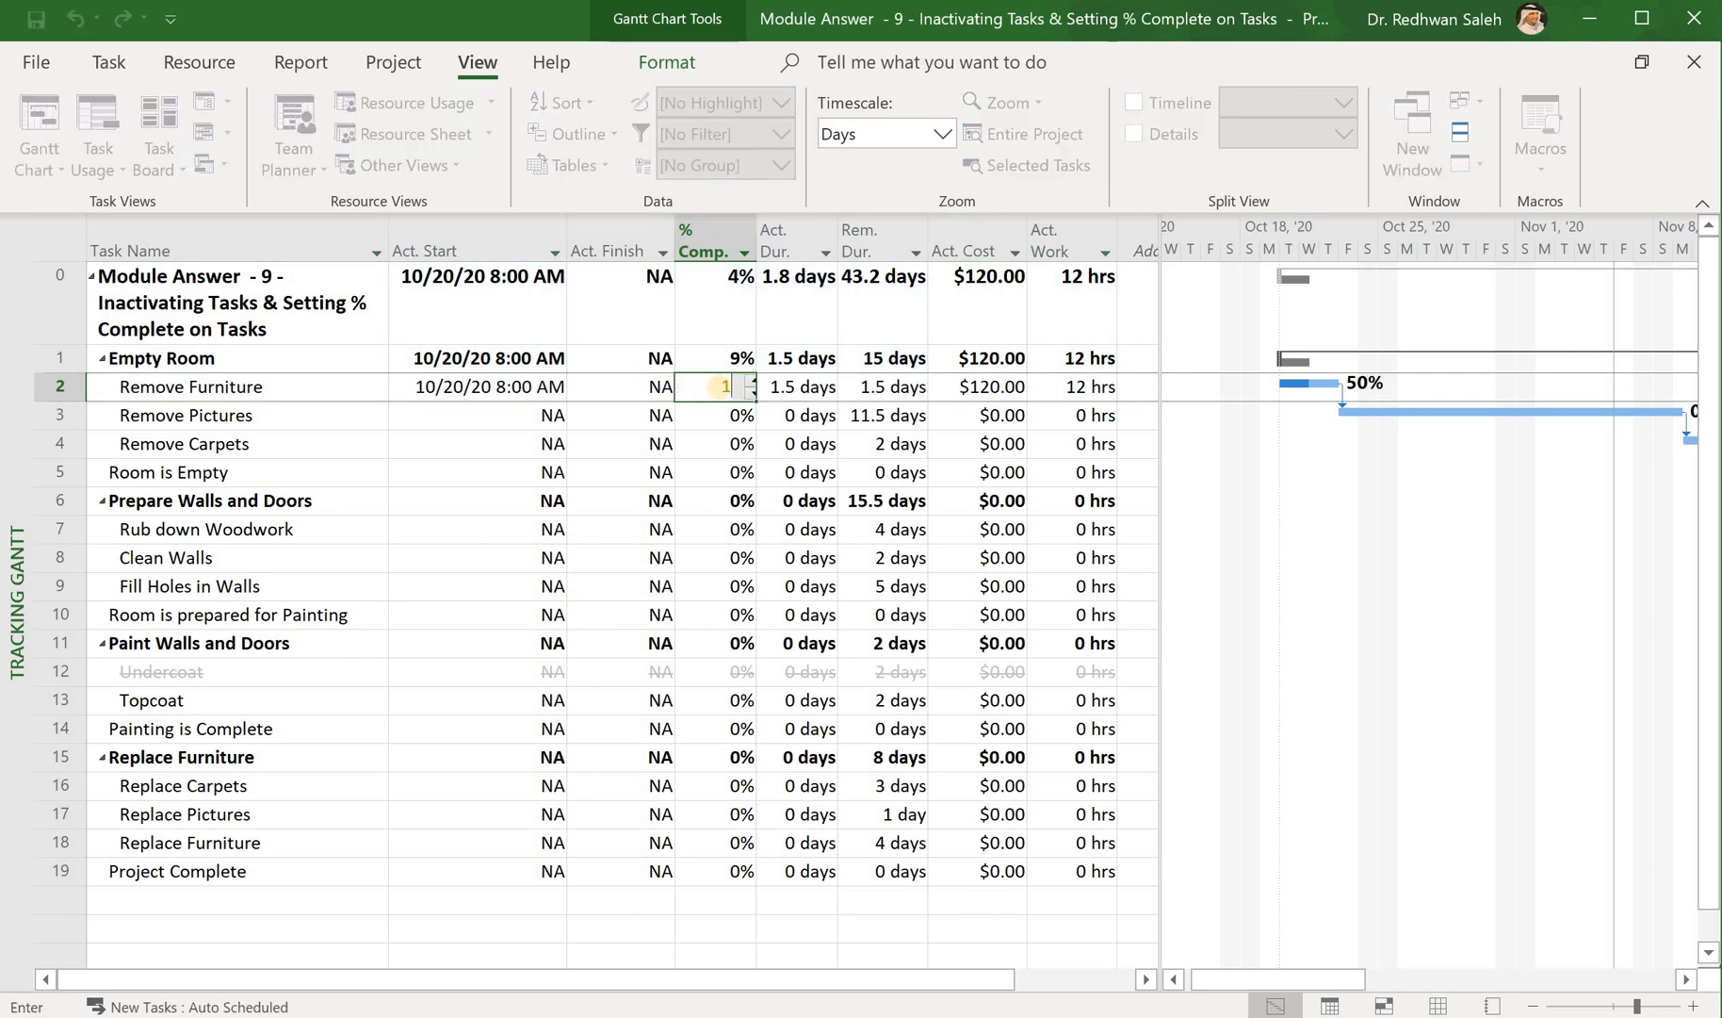
type("00")
key("Return")
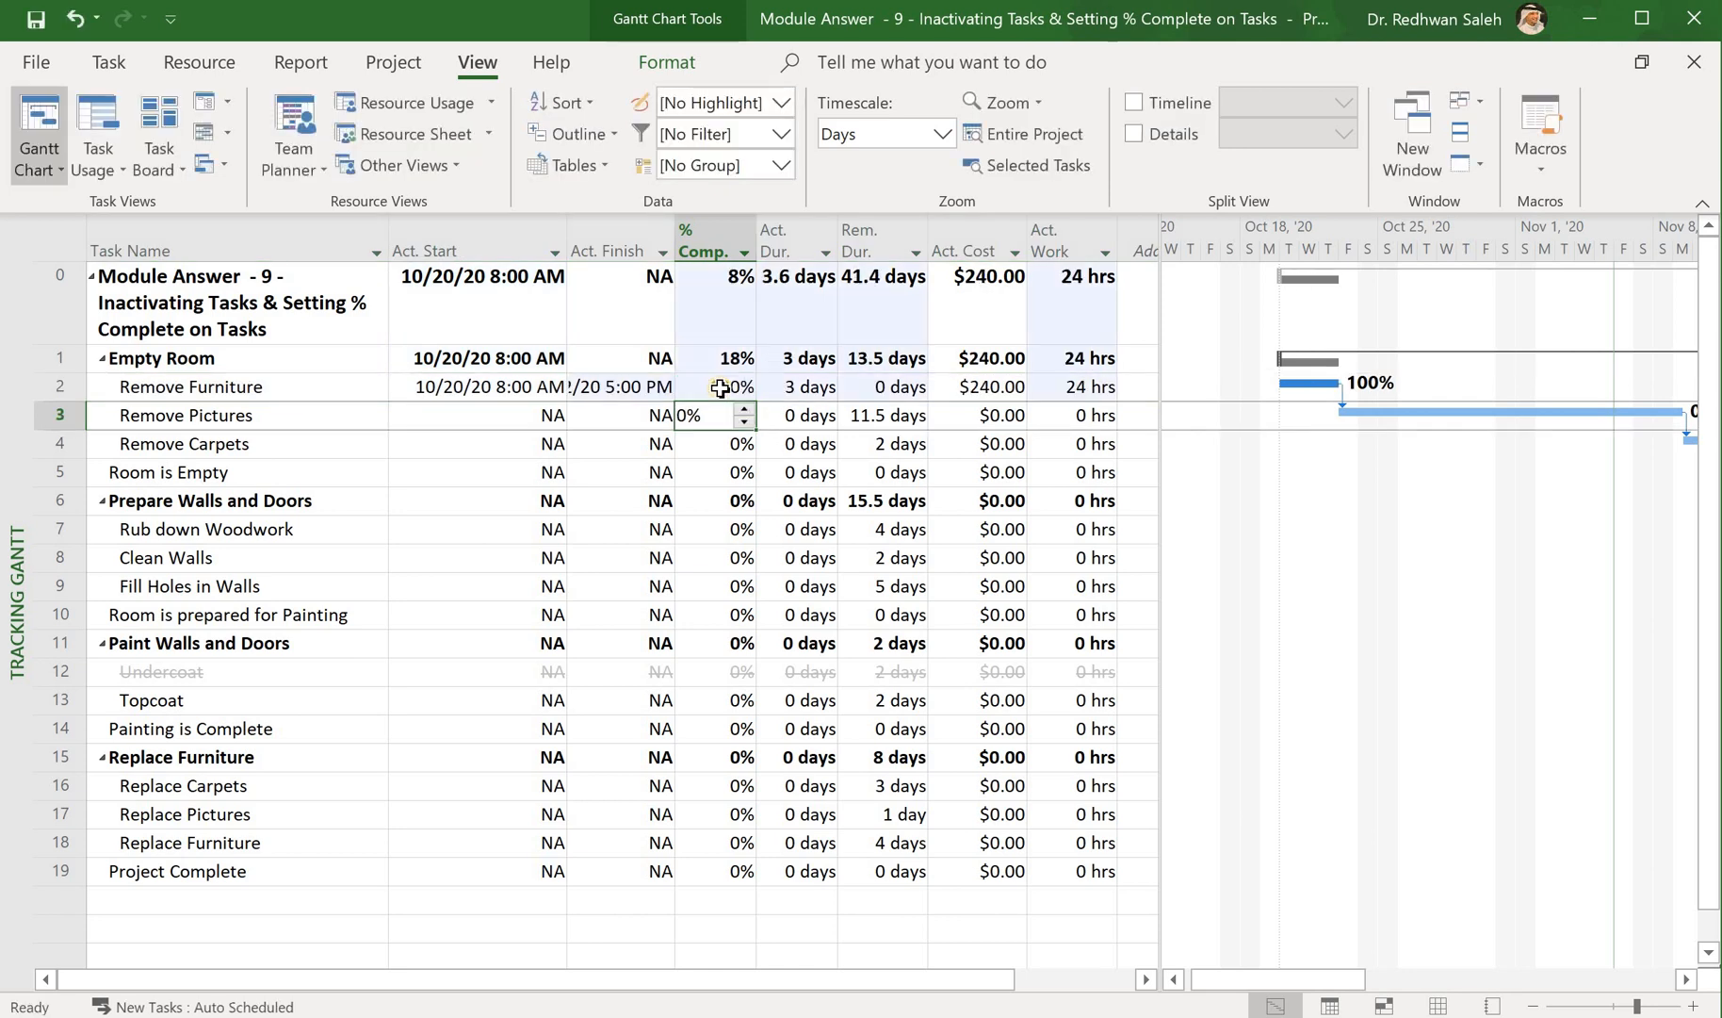
double_click(675, 226)
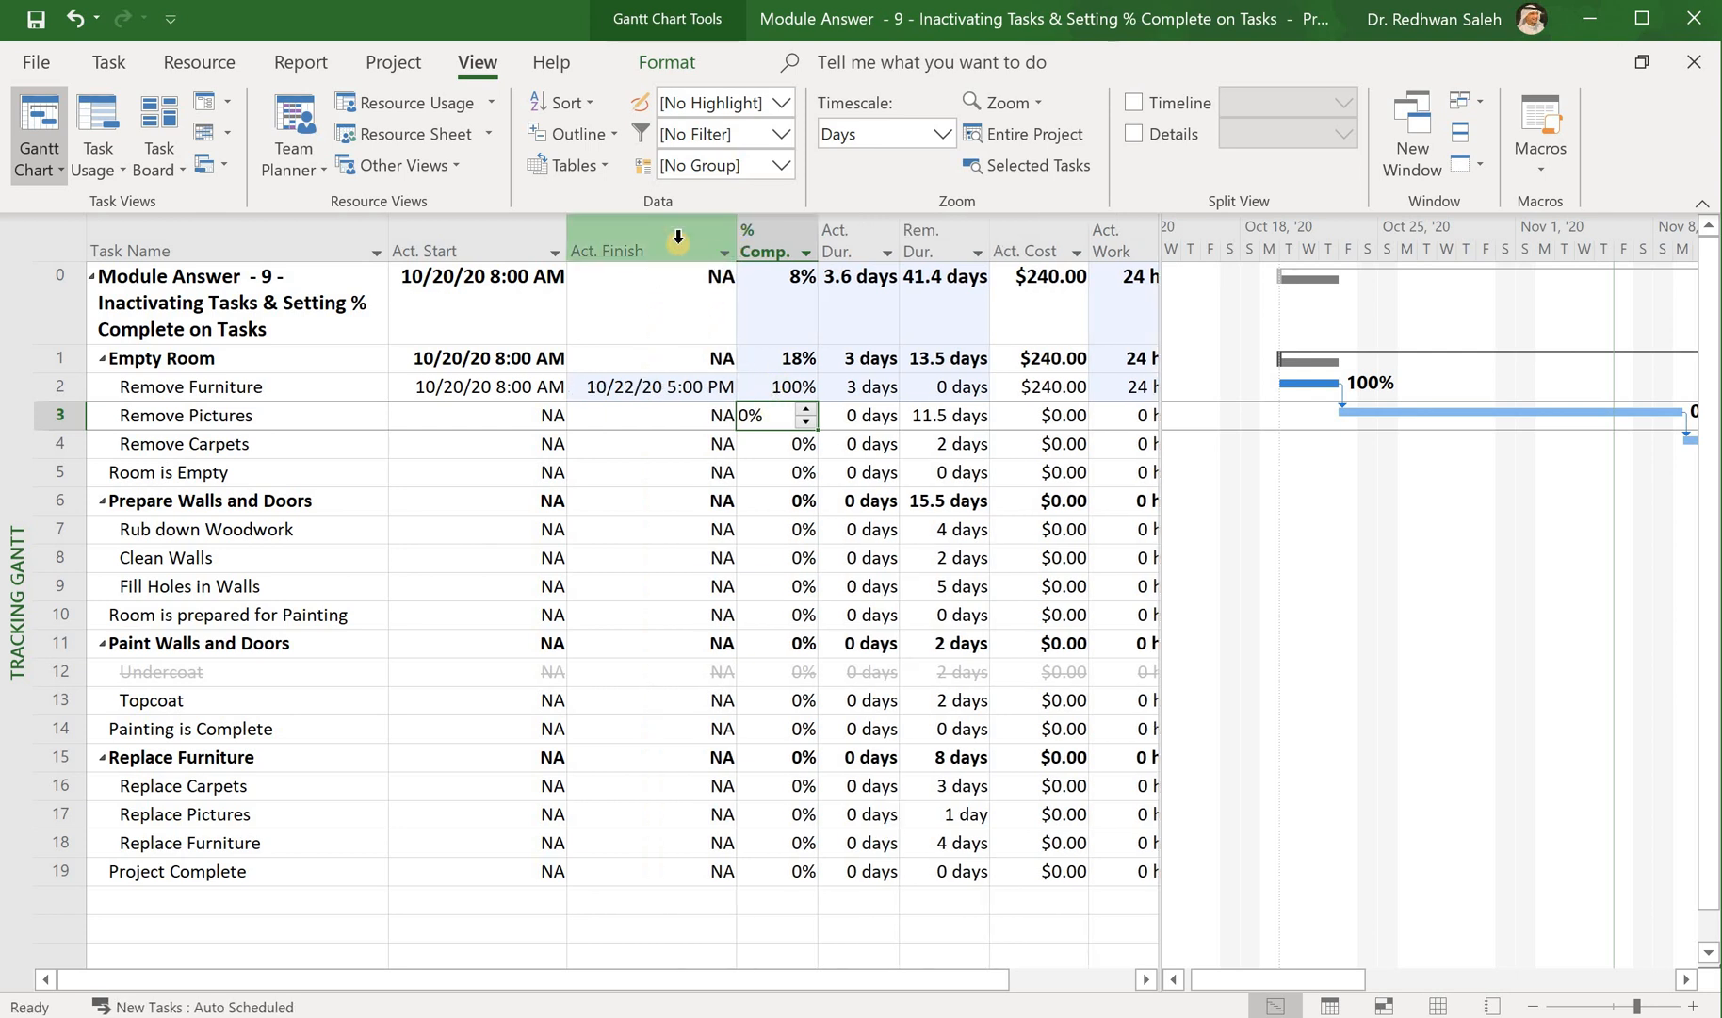
Examine the Remove Furniture task's actual start and actual duration, and widen the table to show the full Act. Work column
left_click(486, 392)
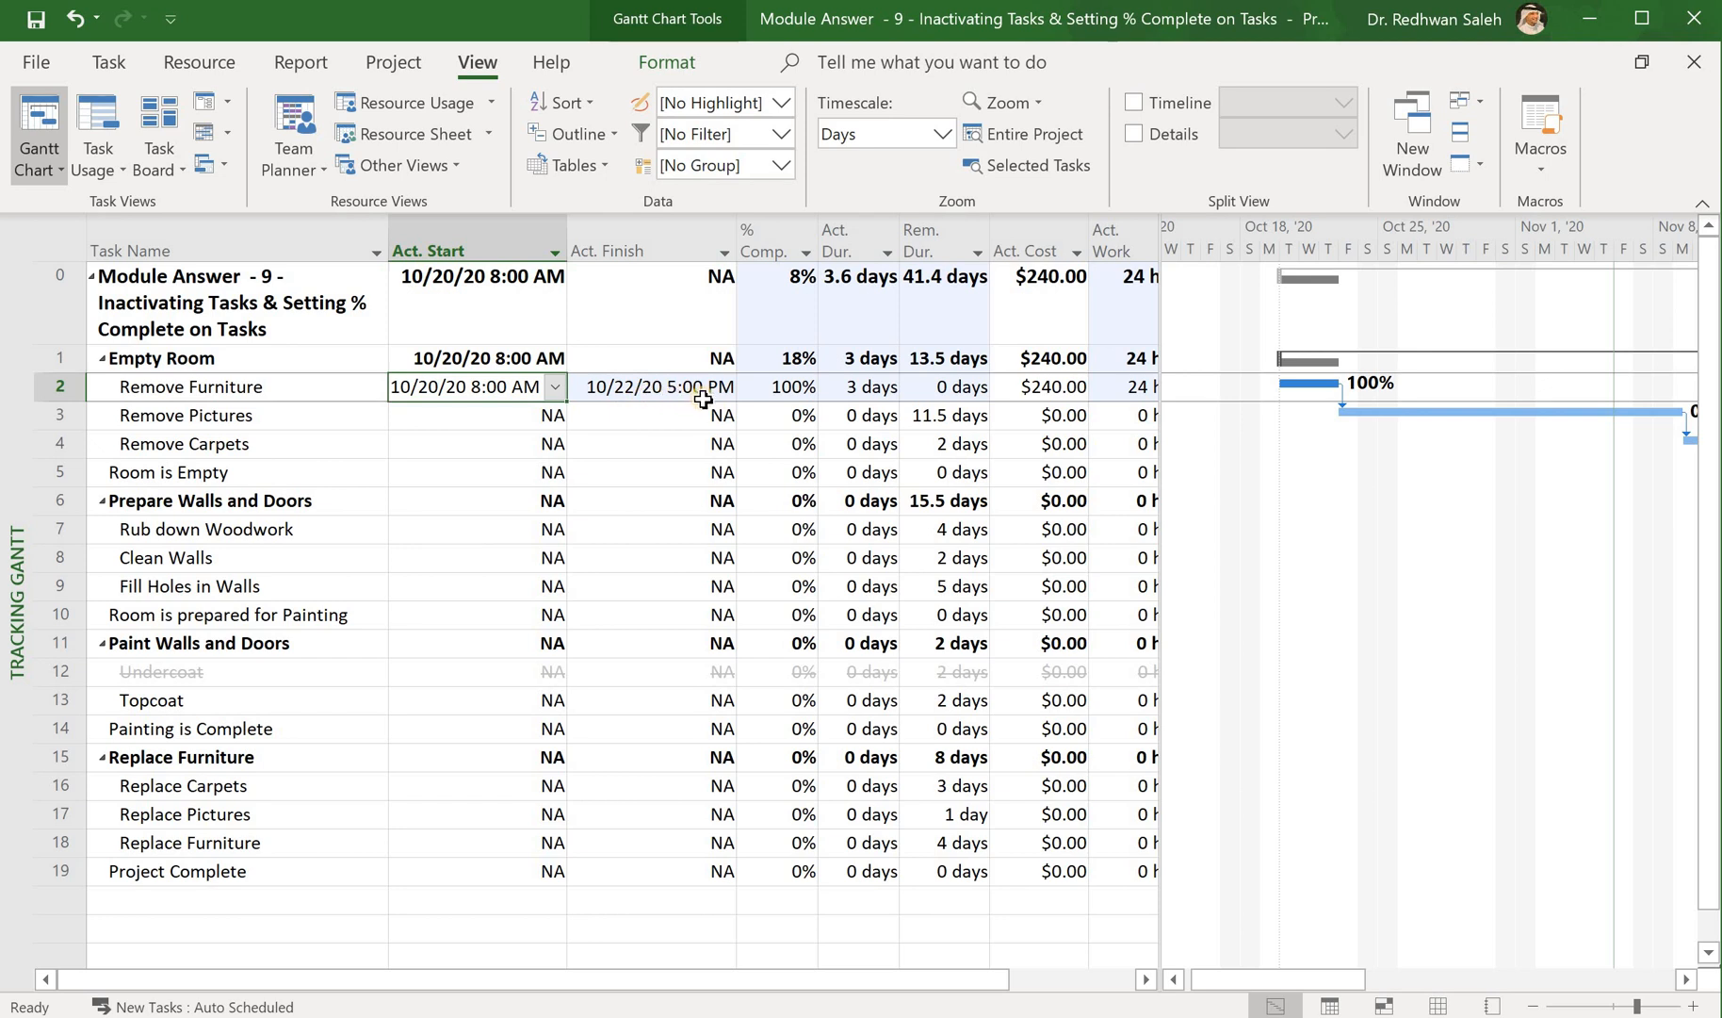
left_click(871, 391)
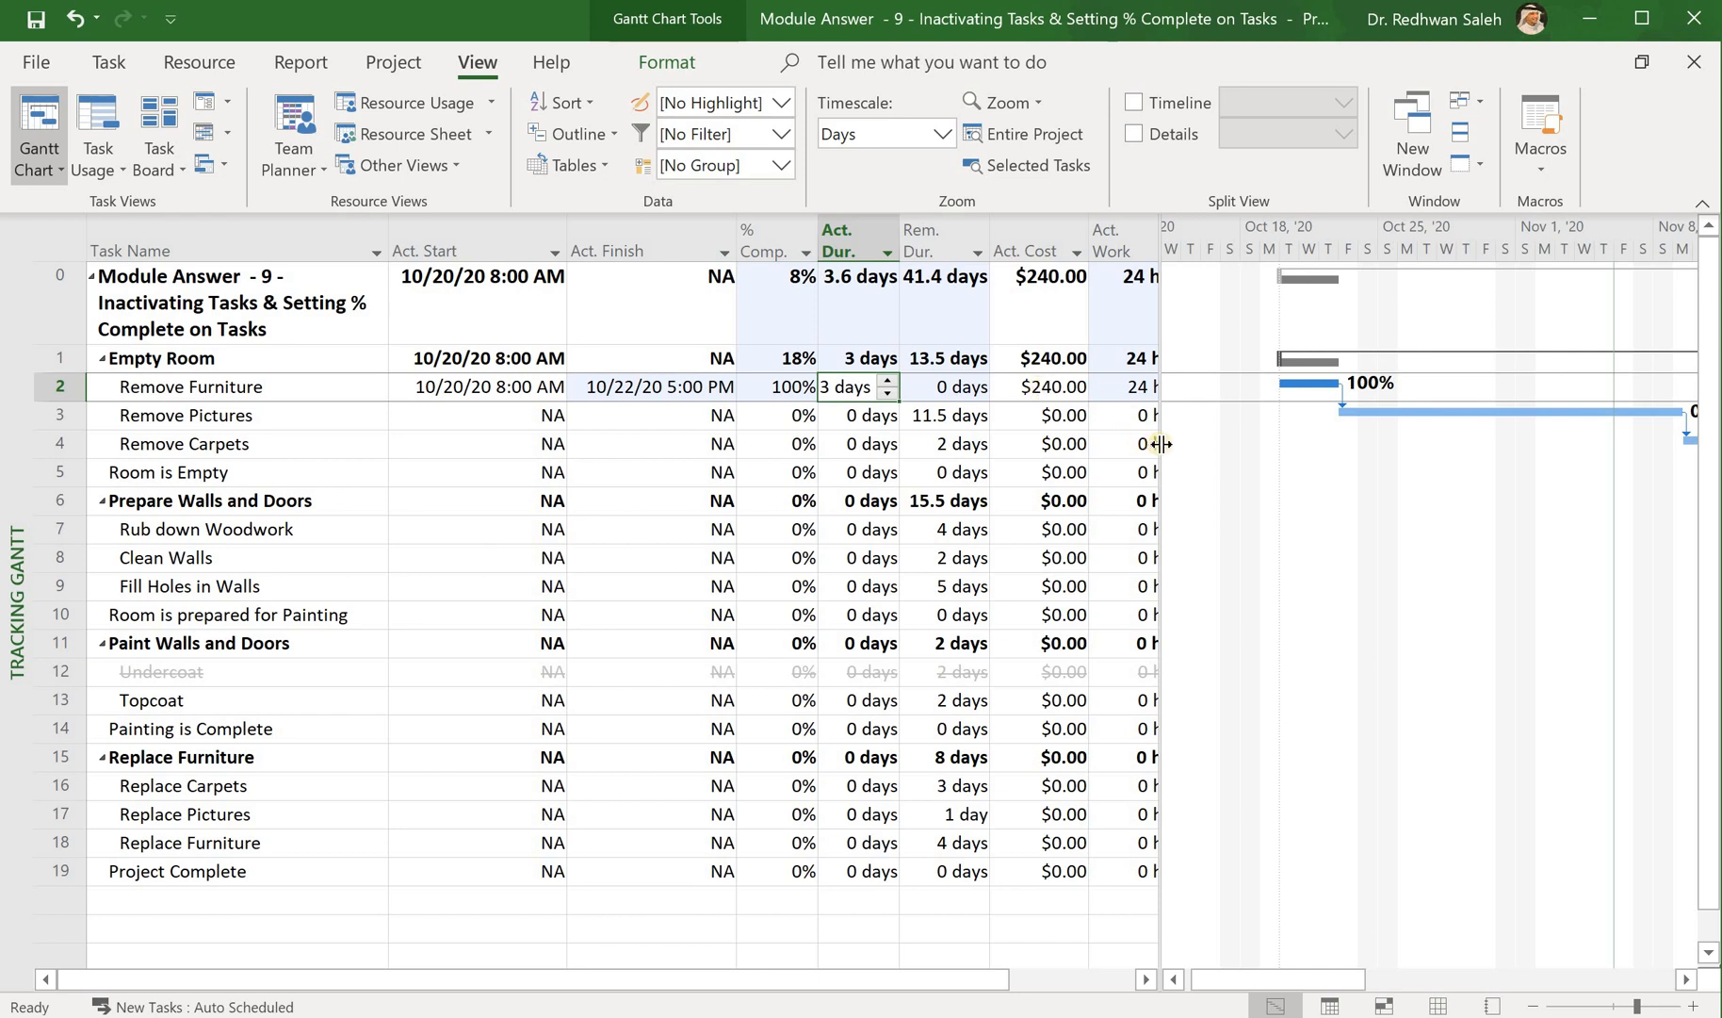
left_click_drag(1161, 444, 1216, 441)
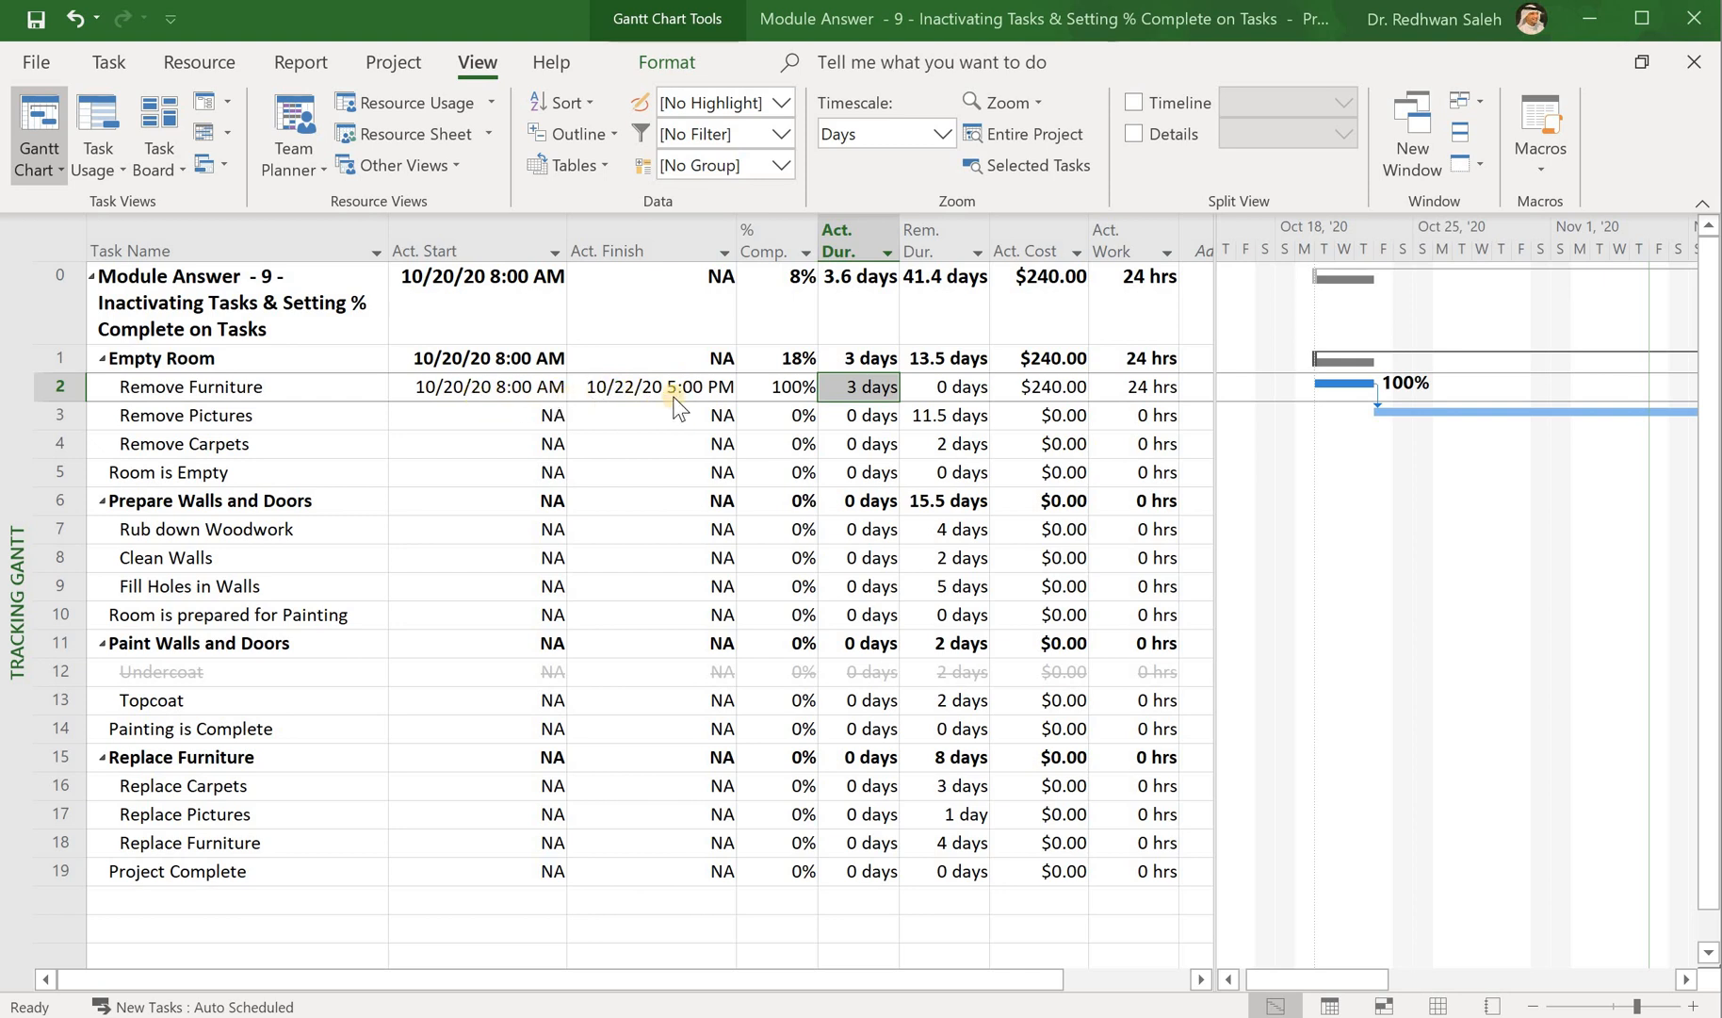
Set the % Complete of the Remove Pictures task to 50%
left_click(790, 418)
type("5")
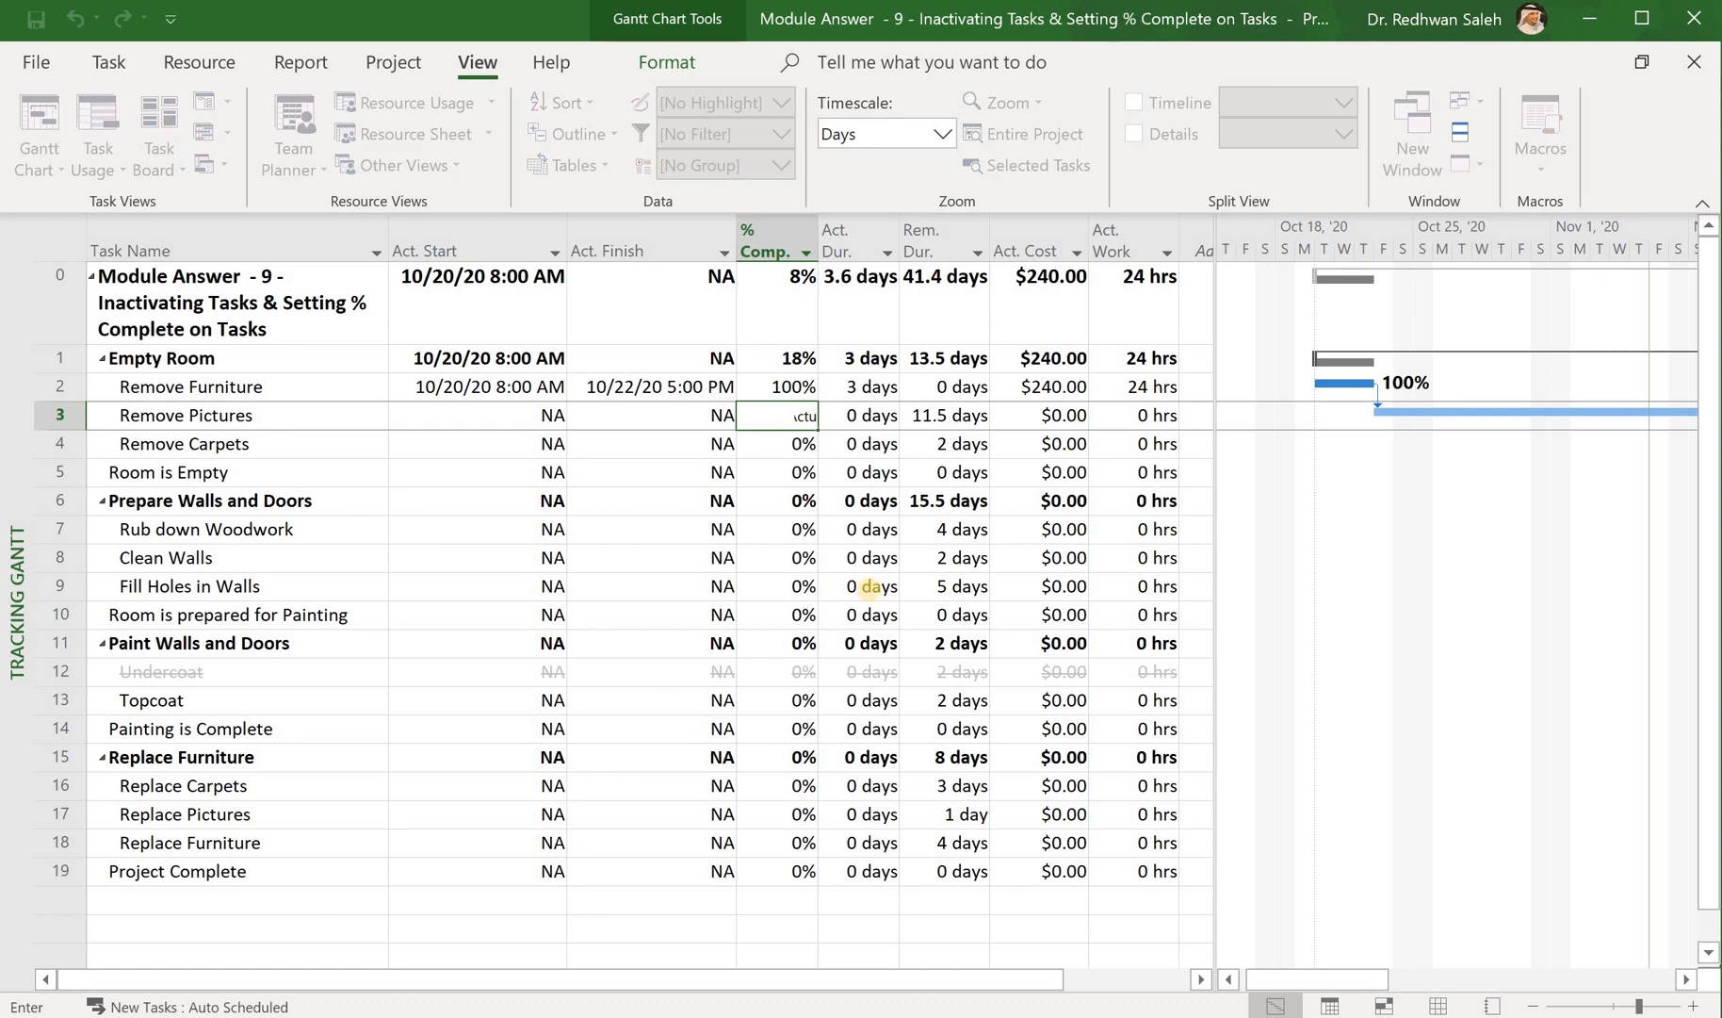
type("0")
key("Return")
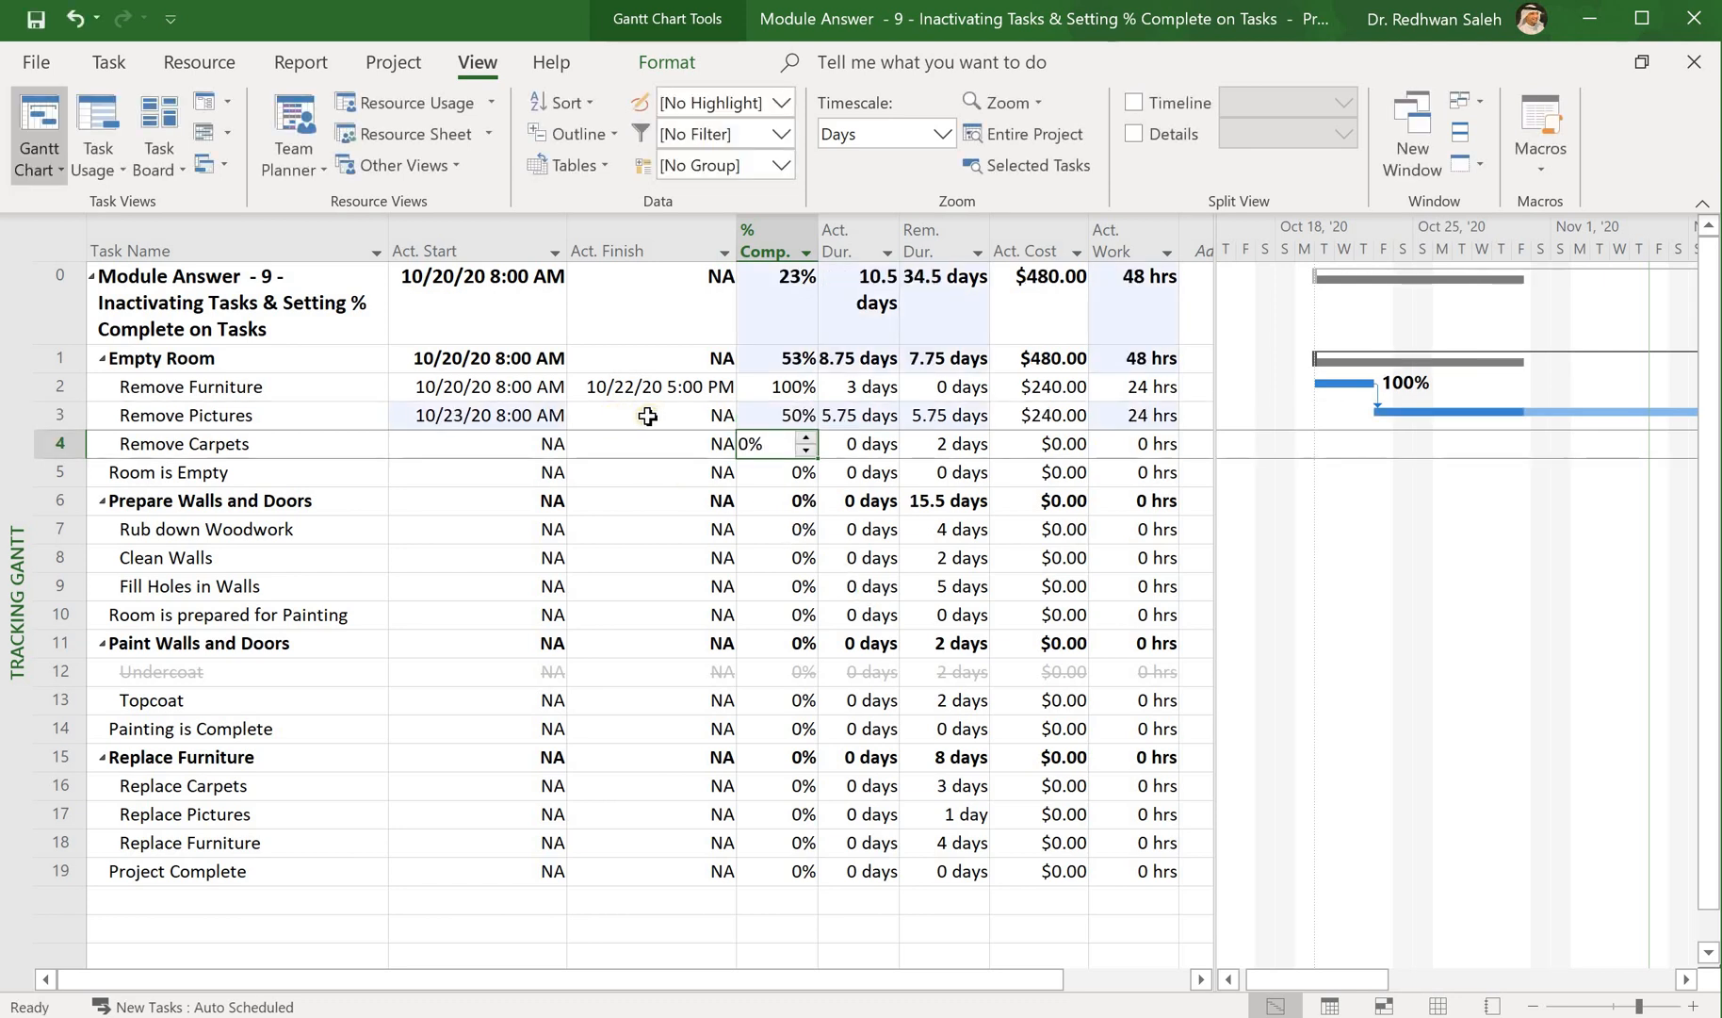
Set the % Complete of the Remove Pictures task to 100%
left_click(779, 414)
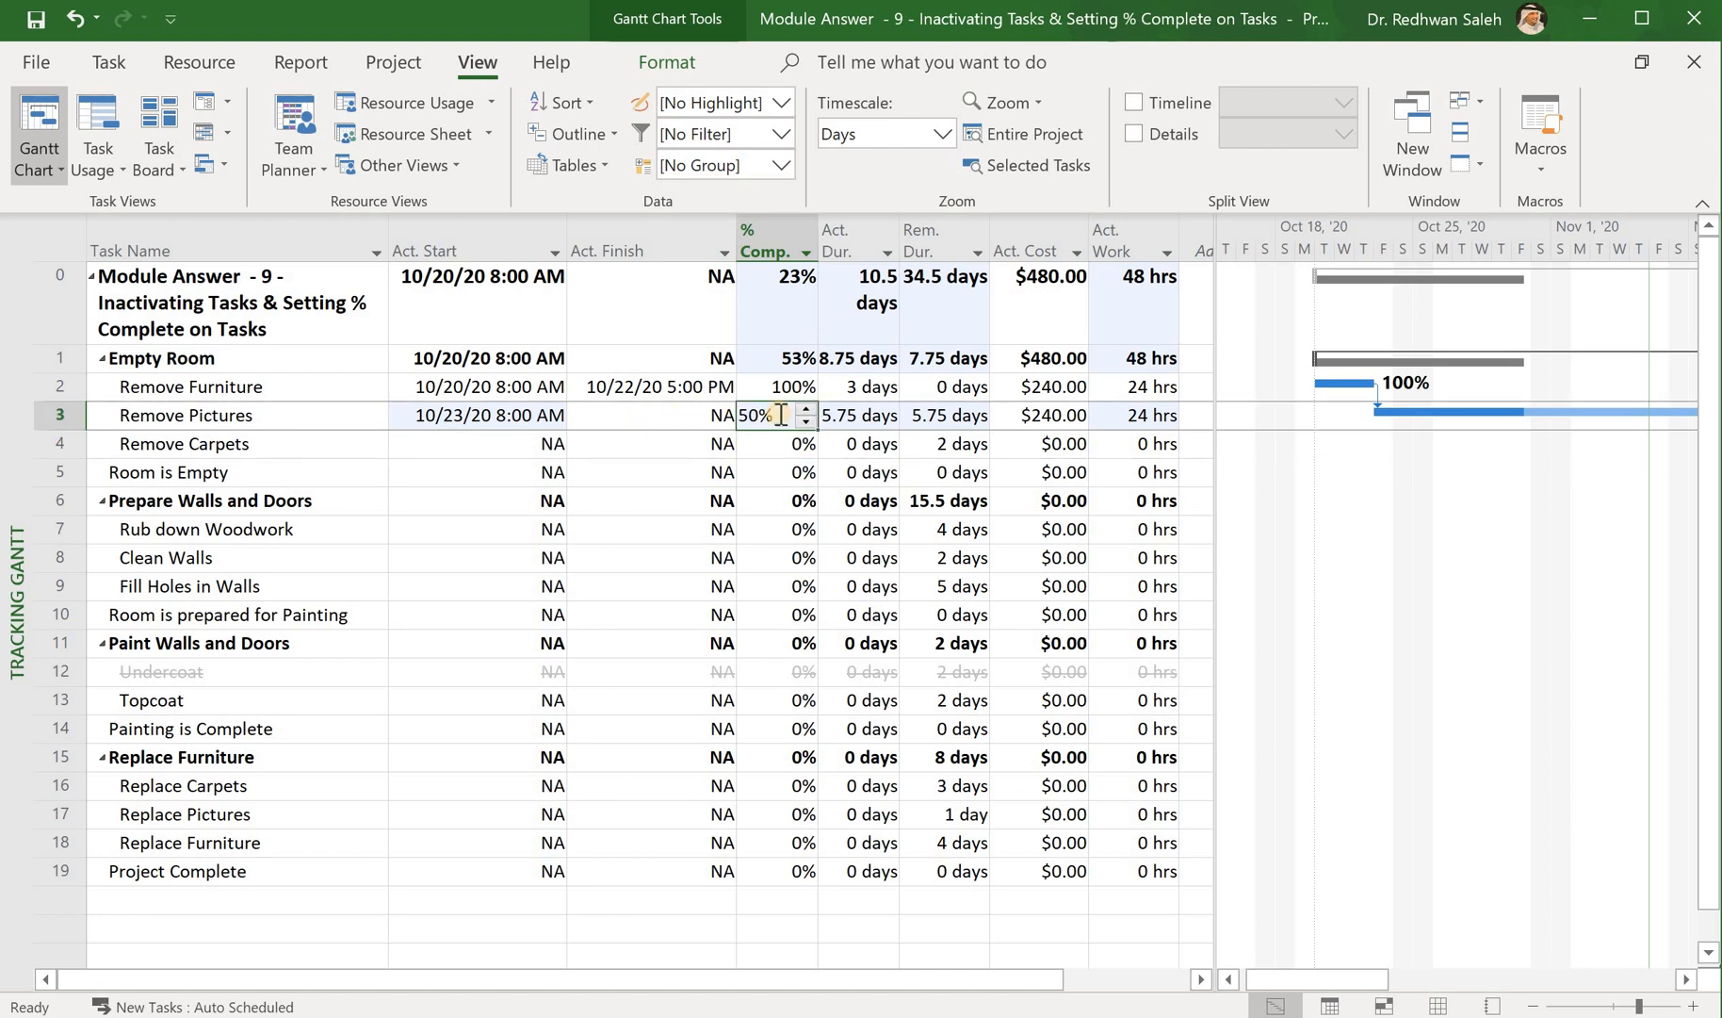
type("100")
key("Return")
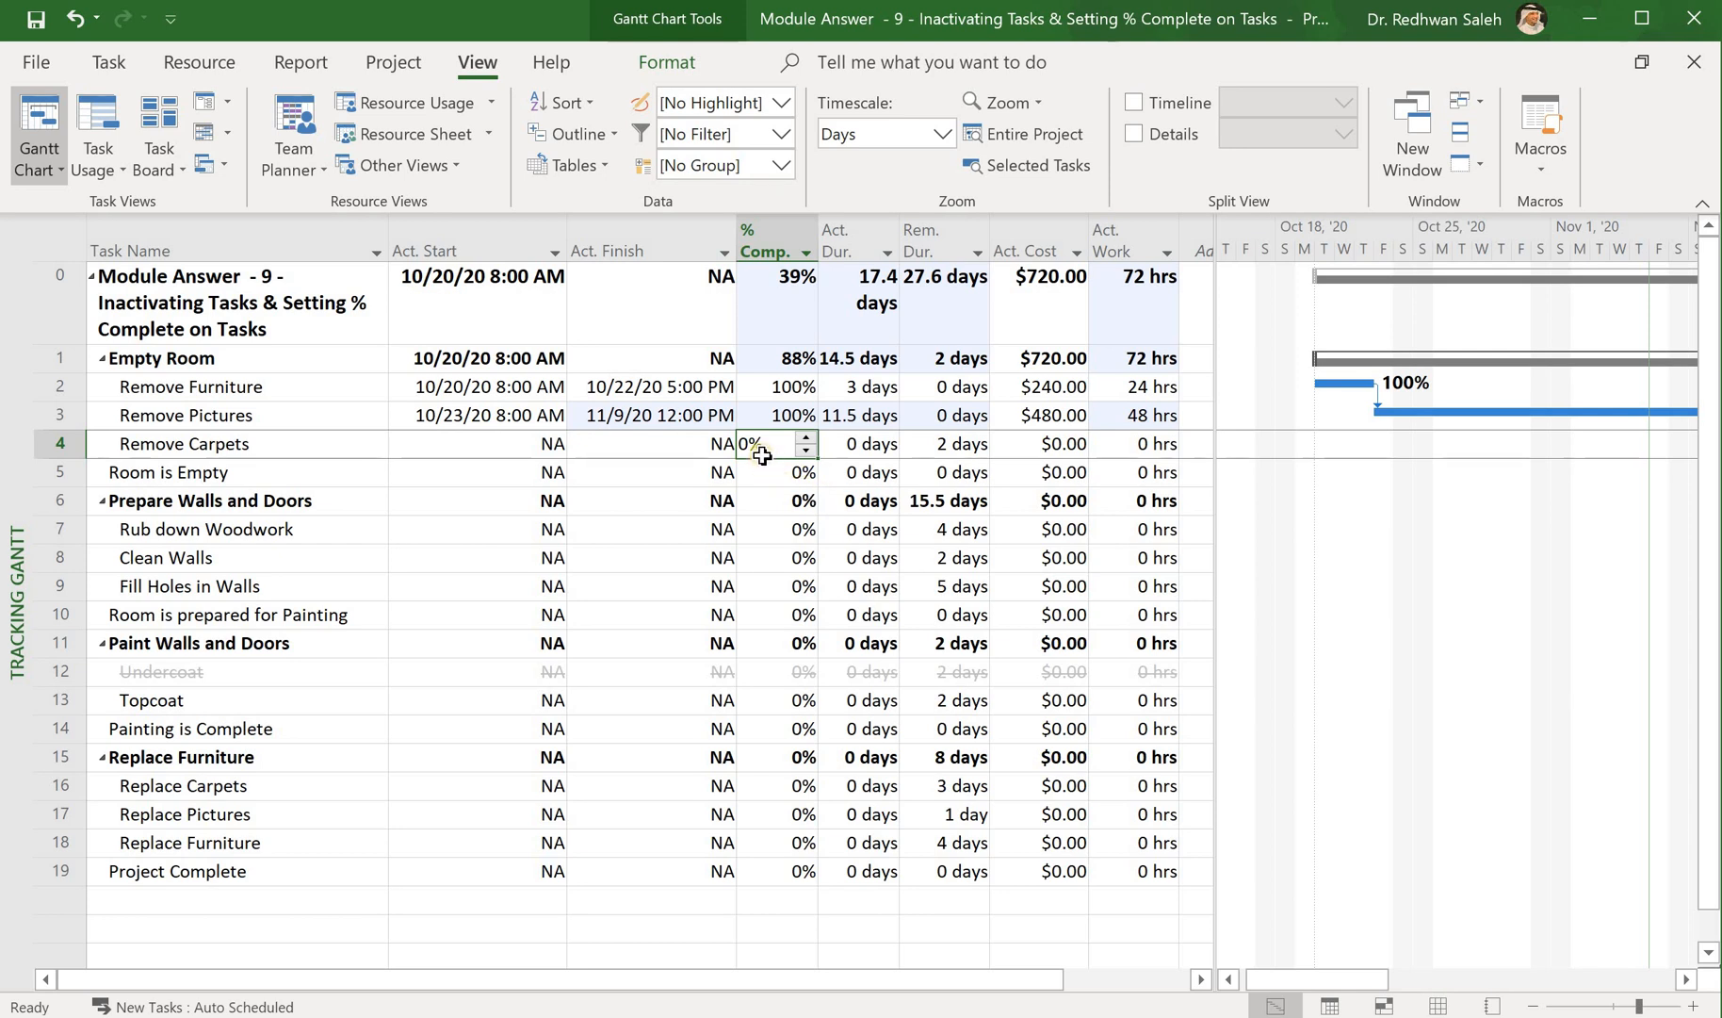
Set the % Complete of the Remove Carpets task and the Room is Empty milestone to 100%, dismissing the Planning Wizard tip
type("100")
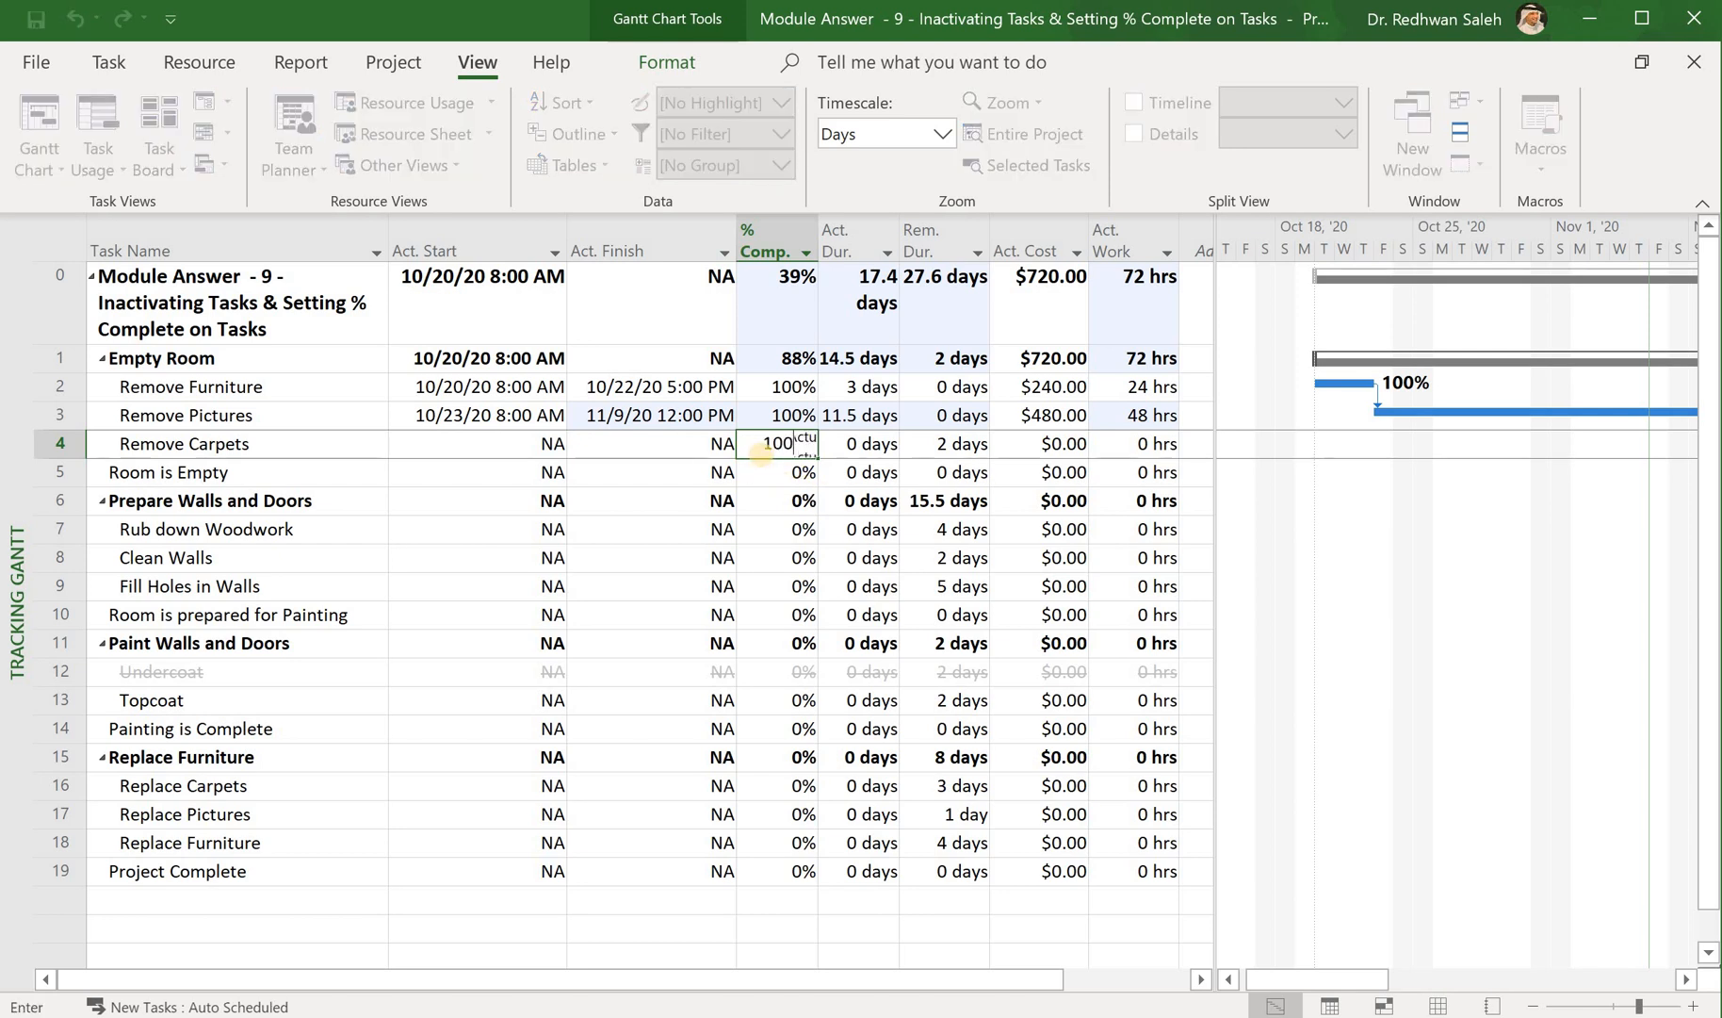
key("Return")
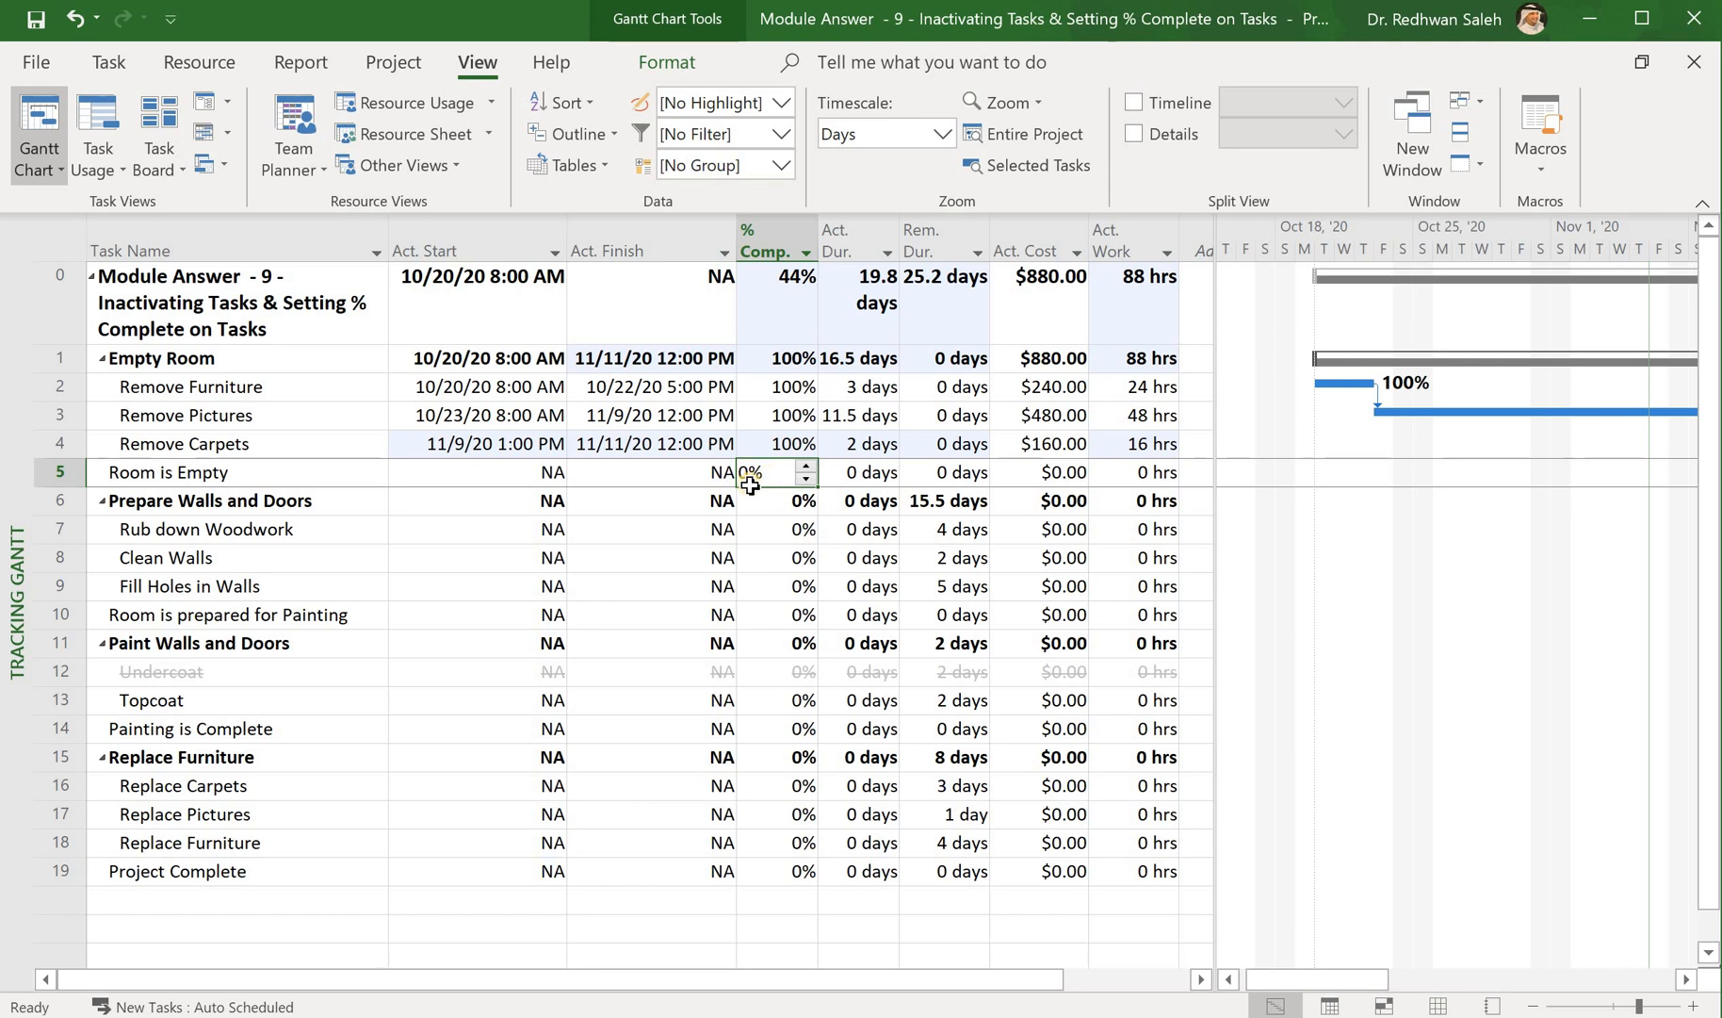
type("100")
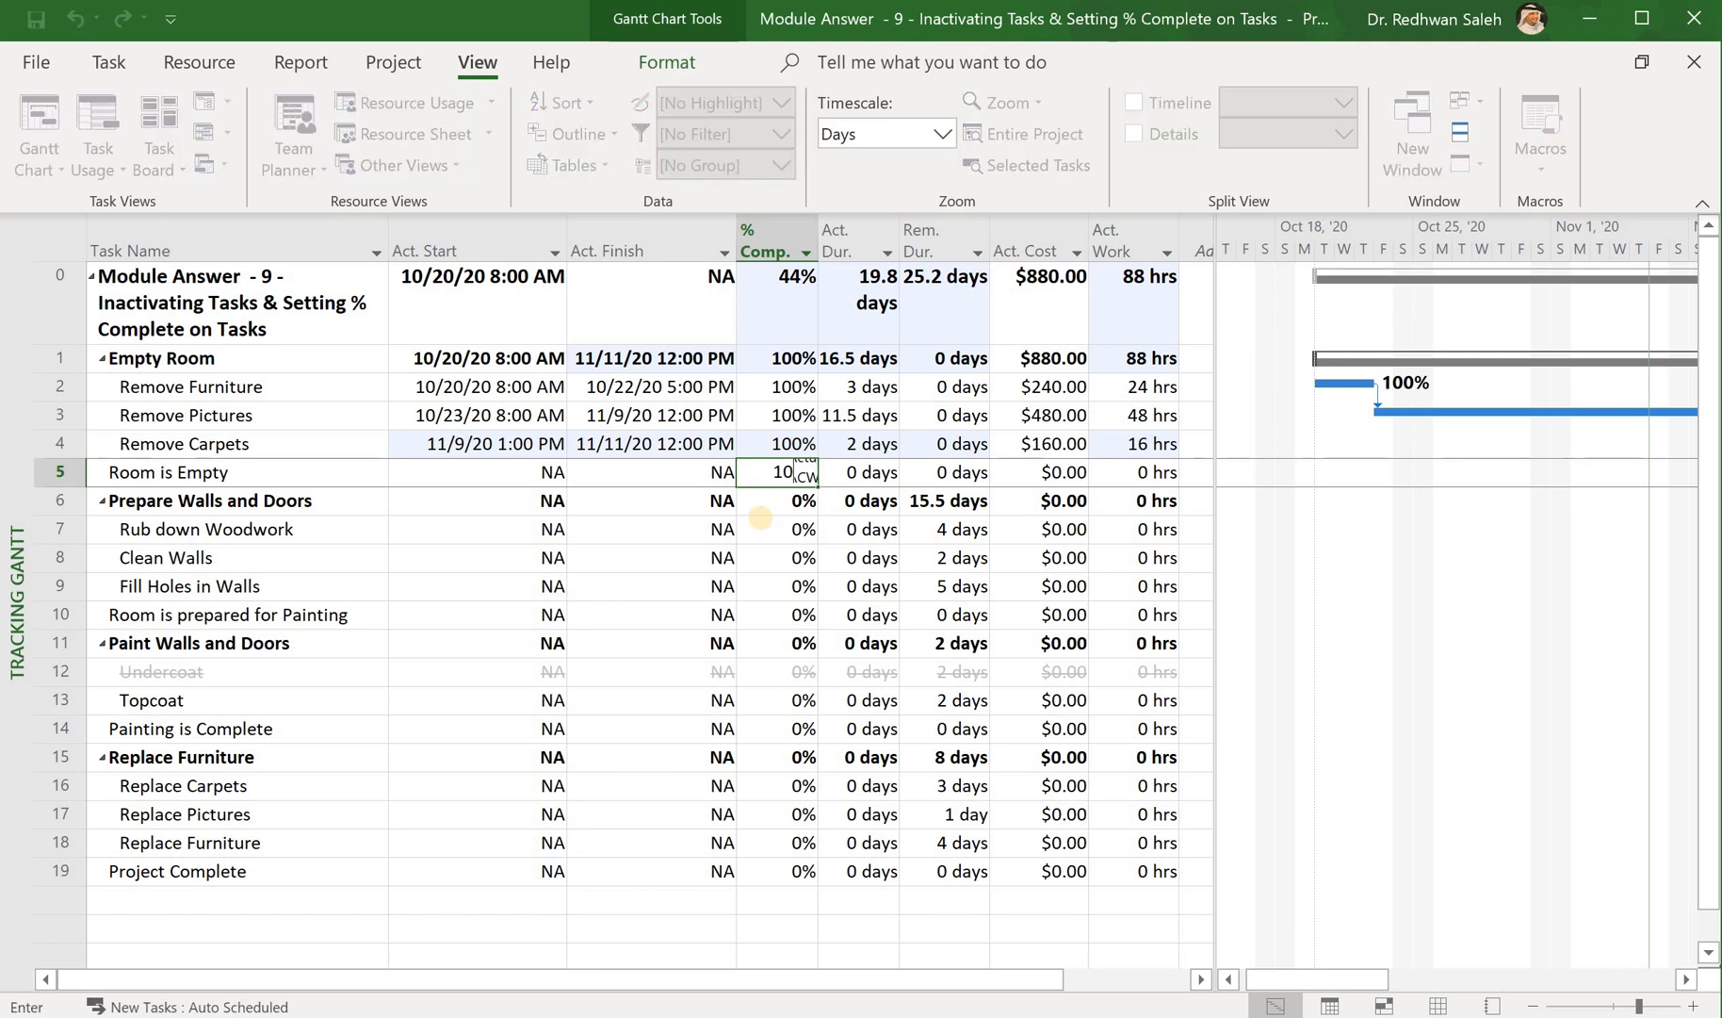
left_click(760, 516)
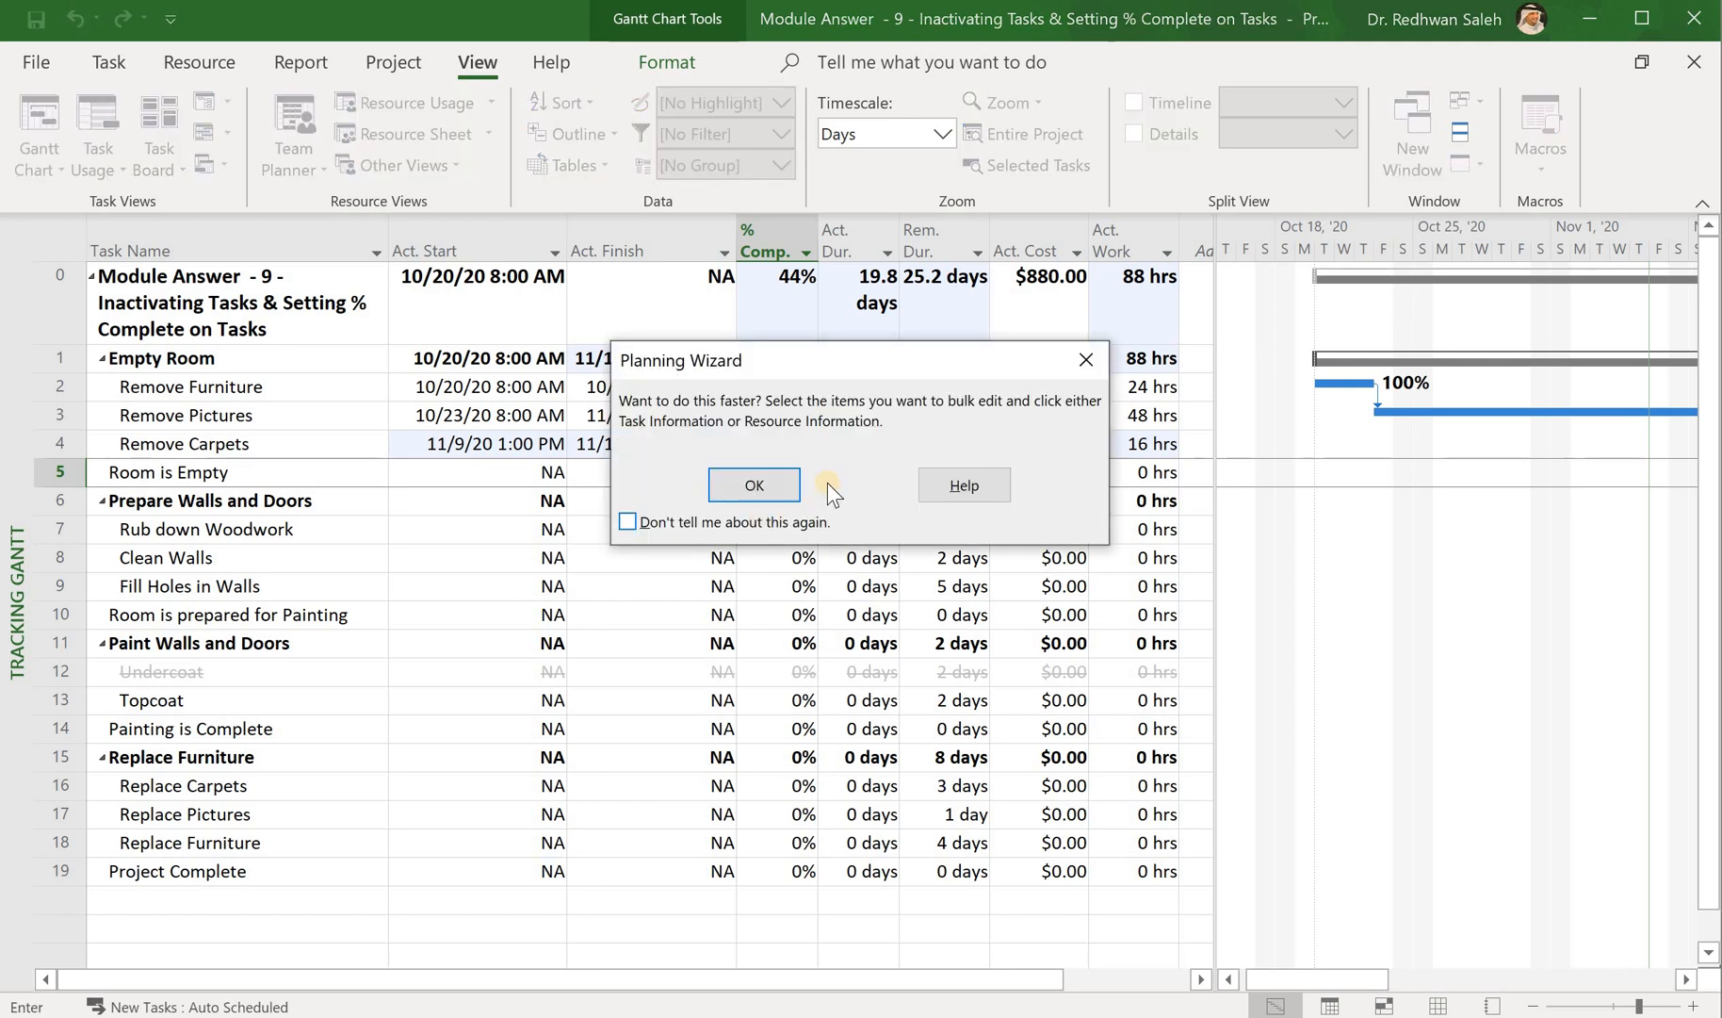
left_click(755, 482)
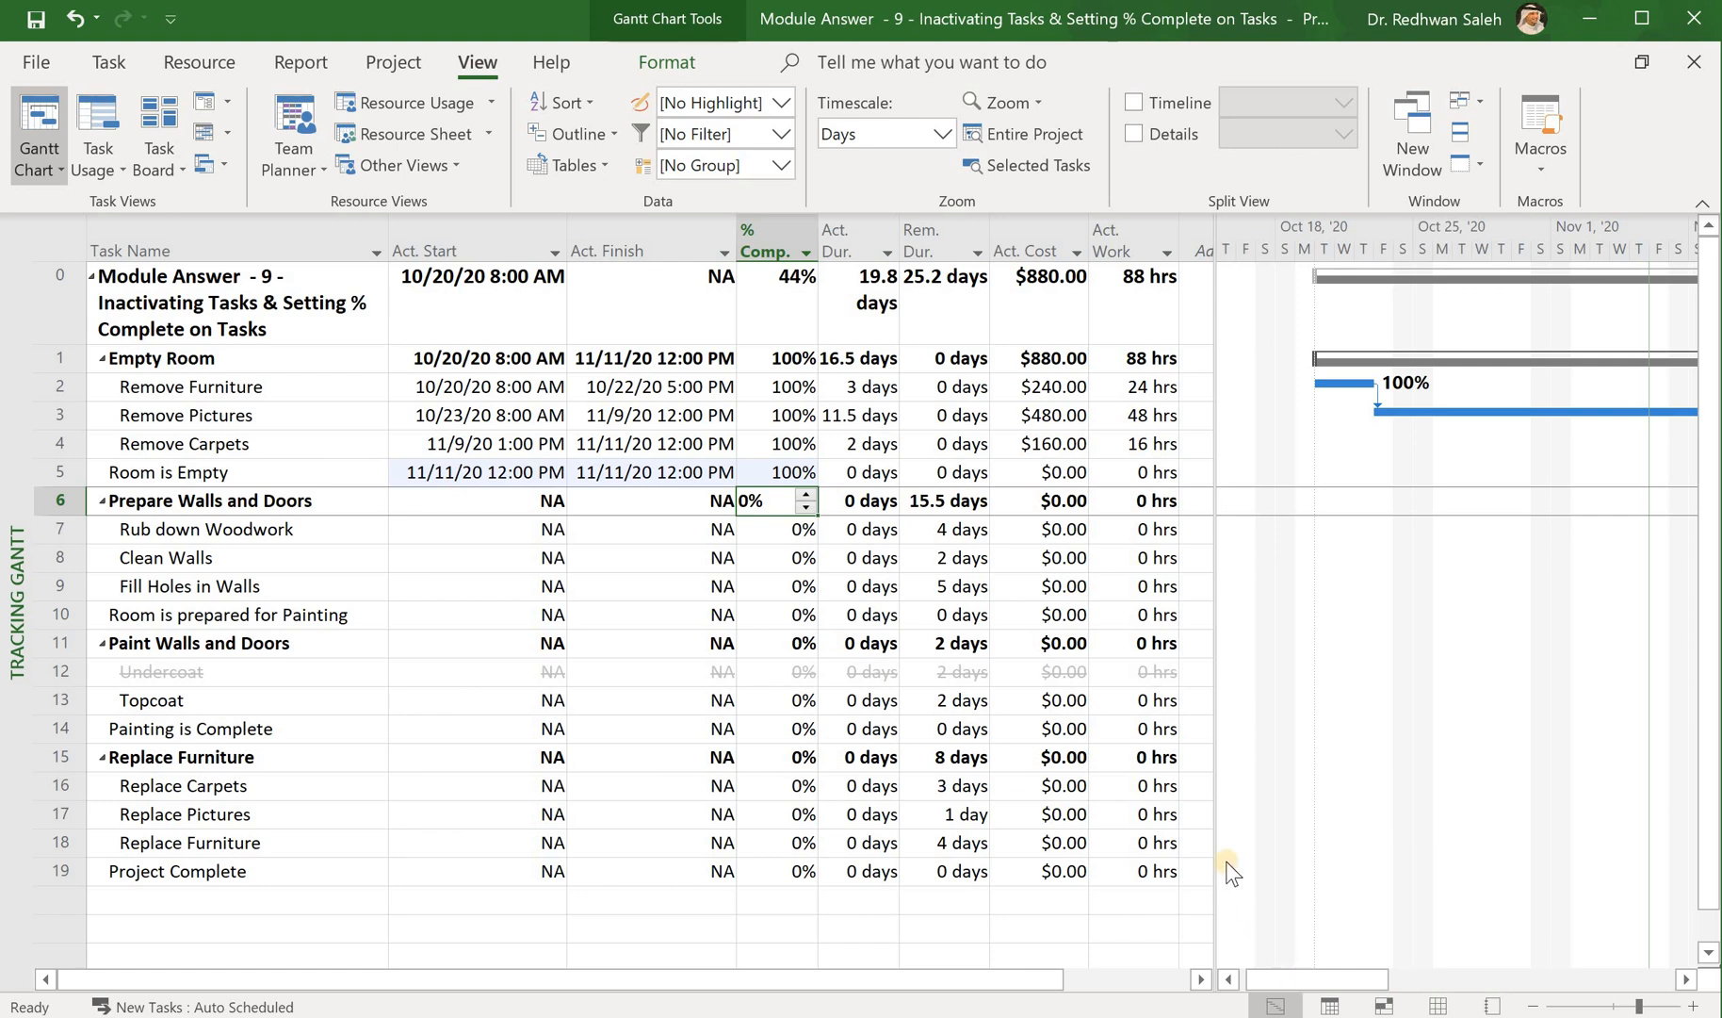
Enlarge the Gantt chart area and examine the Empty Room bars through mid-November
left_click(1208, 765)
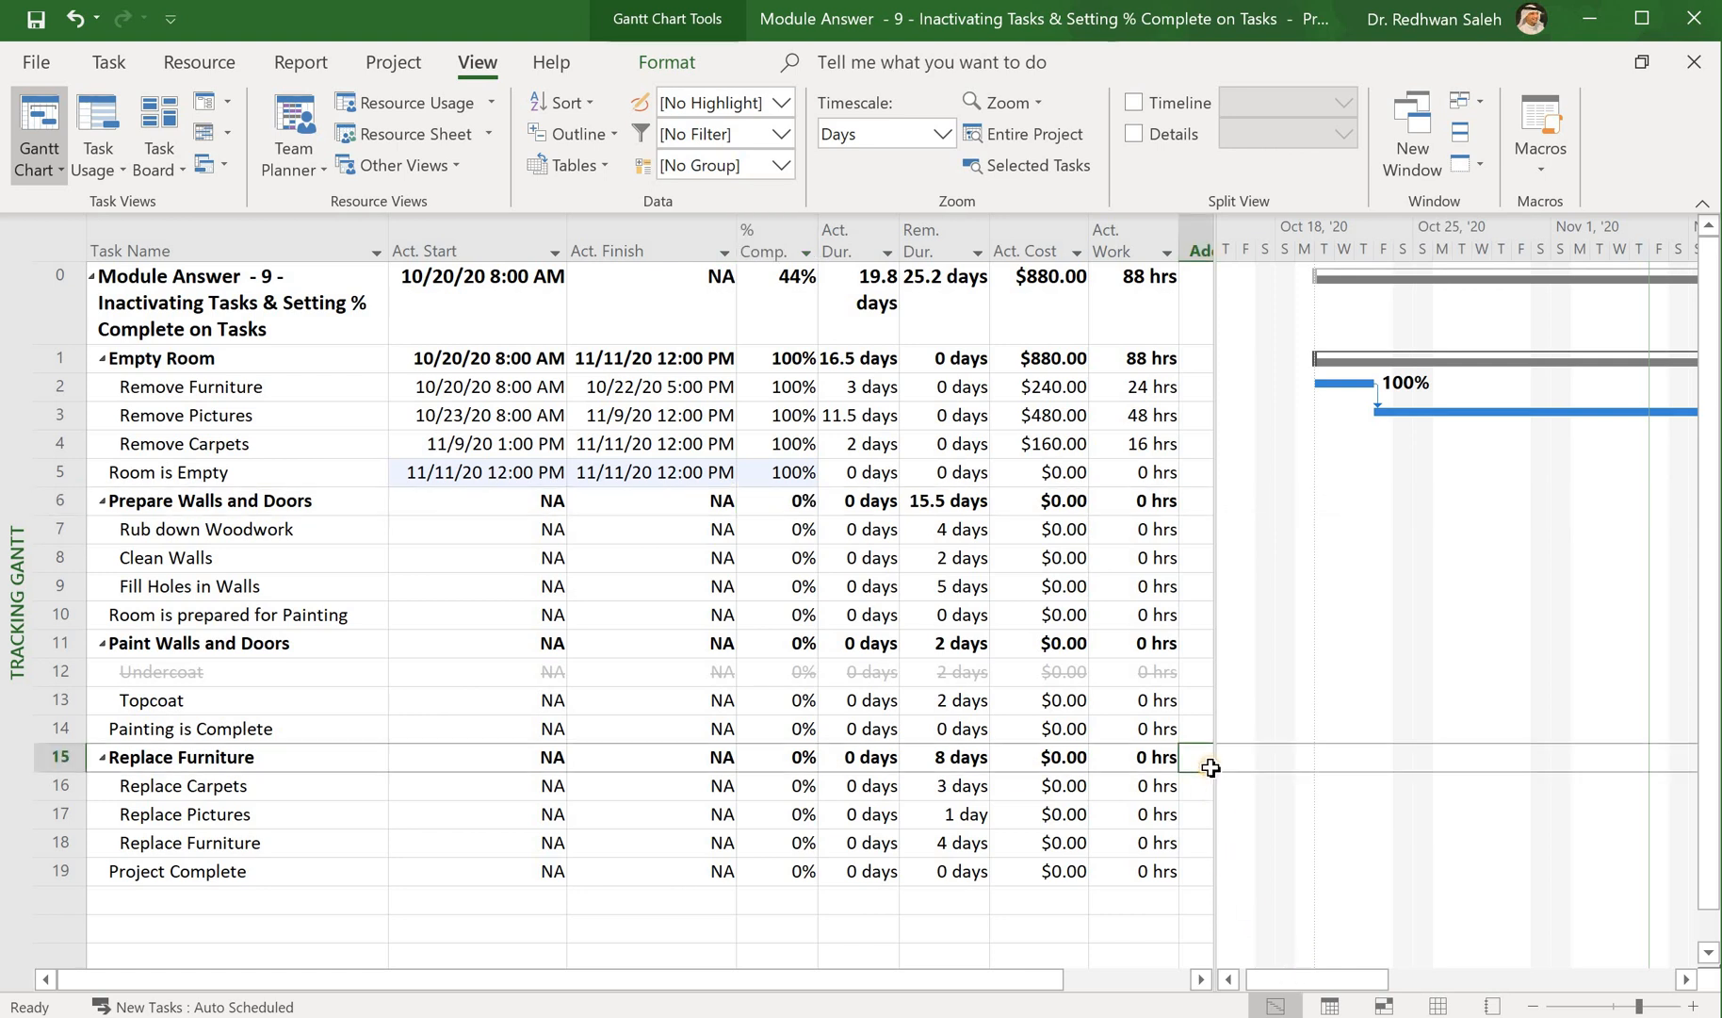
left_click_drag(1216, 760, 1079, 765)
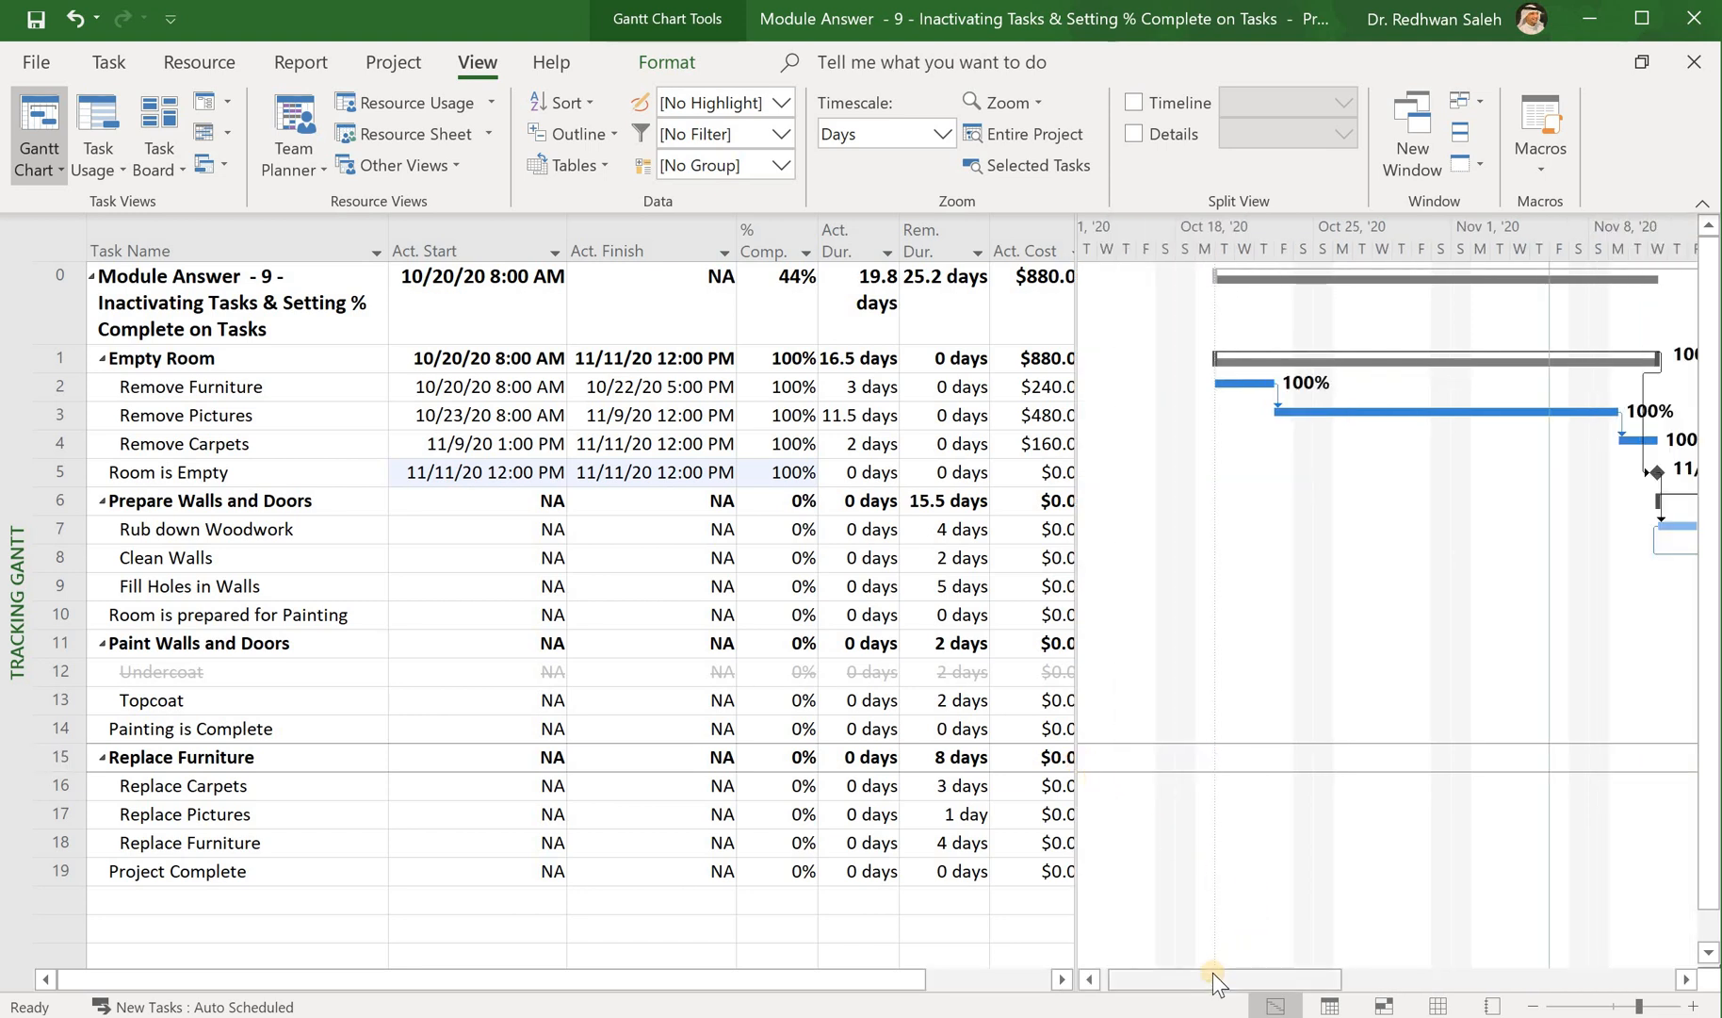
mouse_move(1218, 971)
left_mouse_down()
mouse_move(1267, 962)
mouse_move(1200, 965)
left_mouse_up()
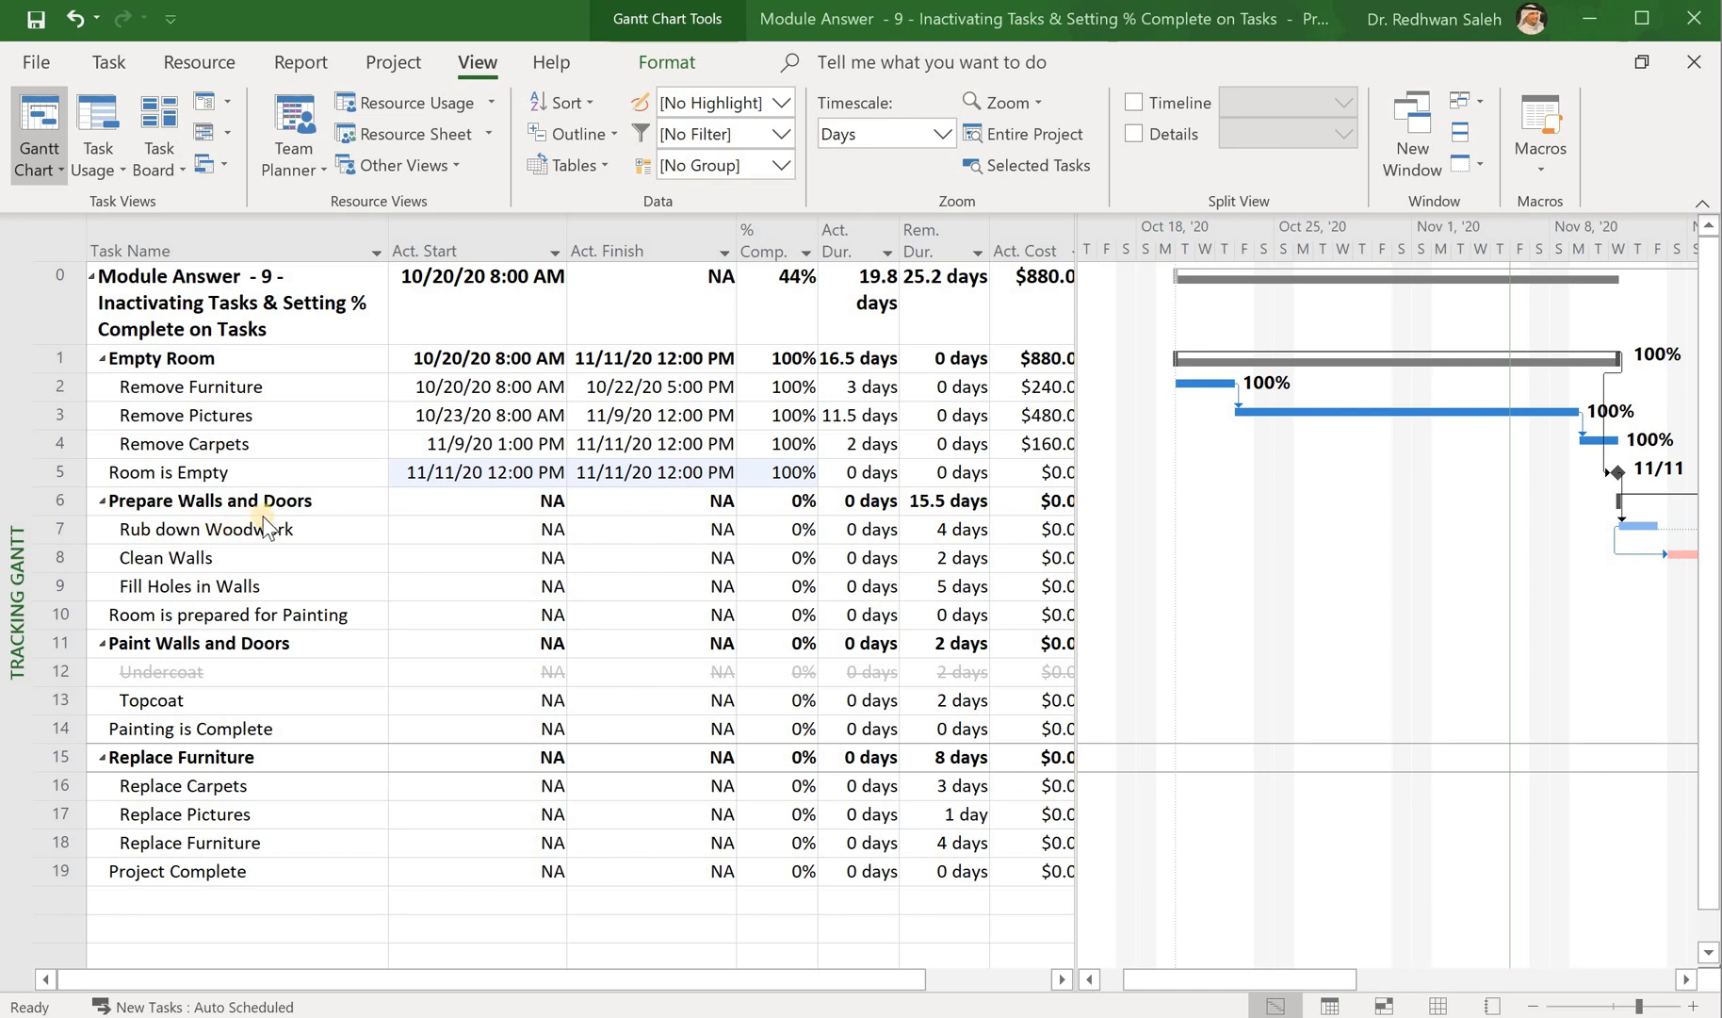
Set the % Complete of the Rub down Woodwork task to 100% and widen the table beyond the Act. Work column
left_click(794, 531)
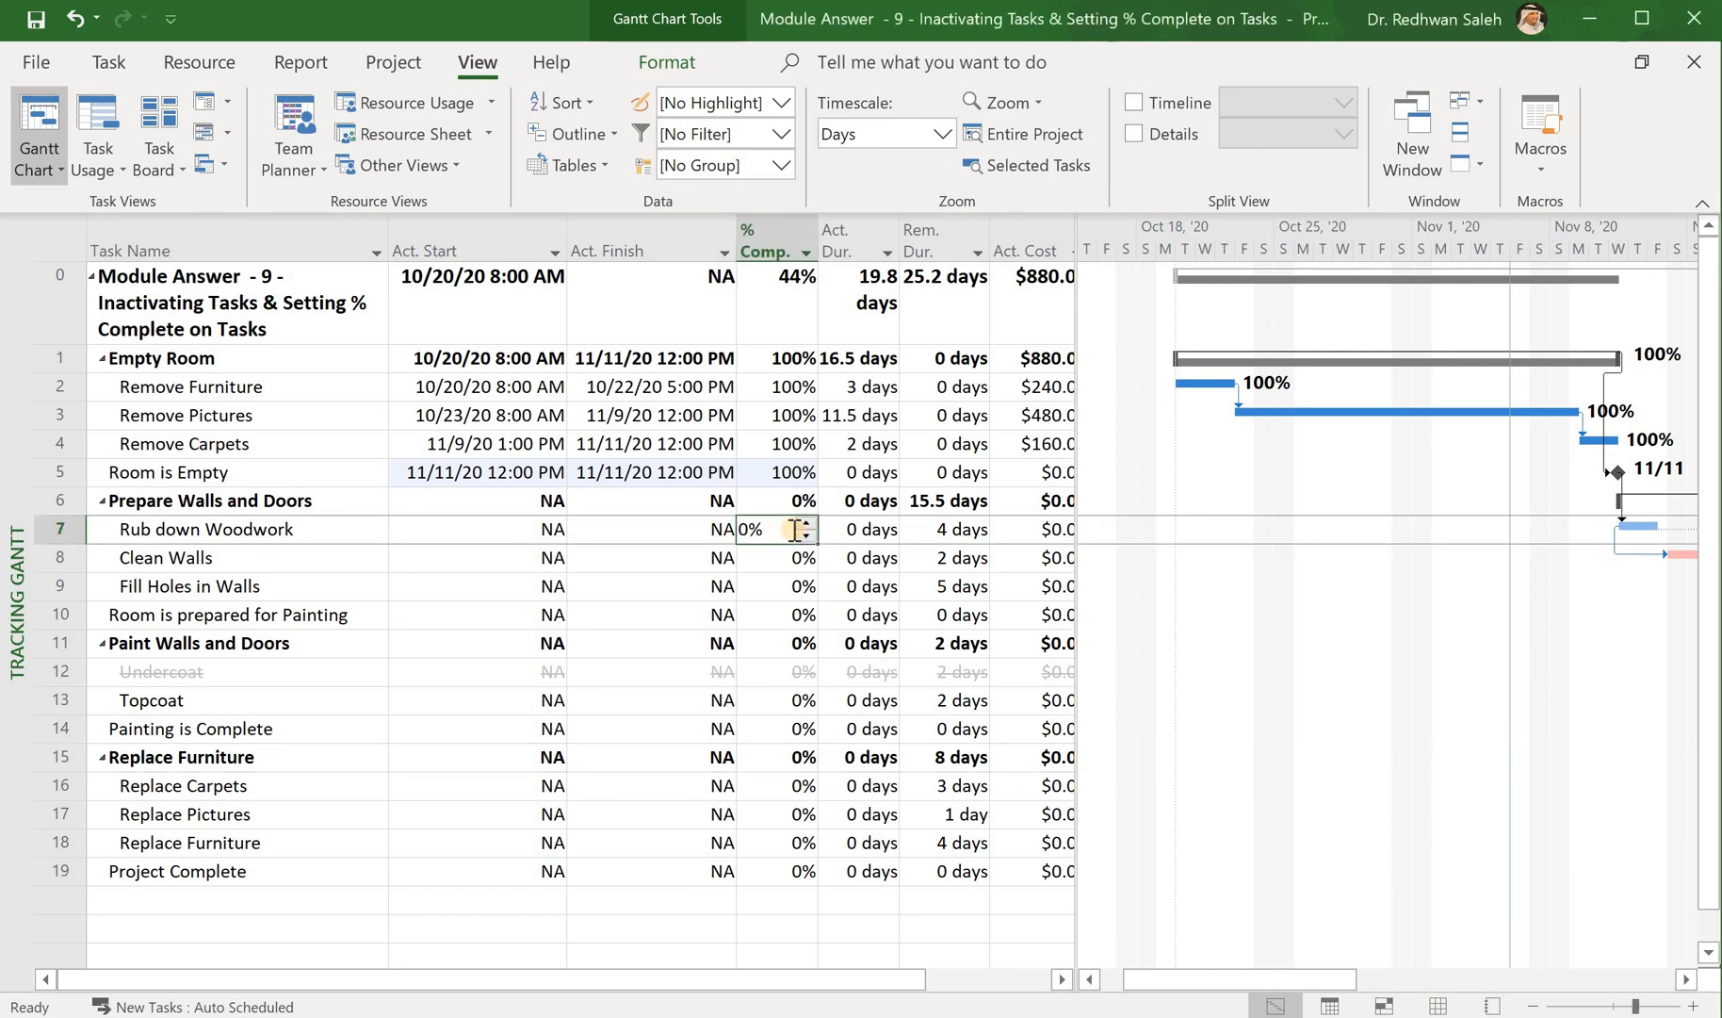
type("100")
key("Return")
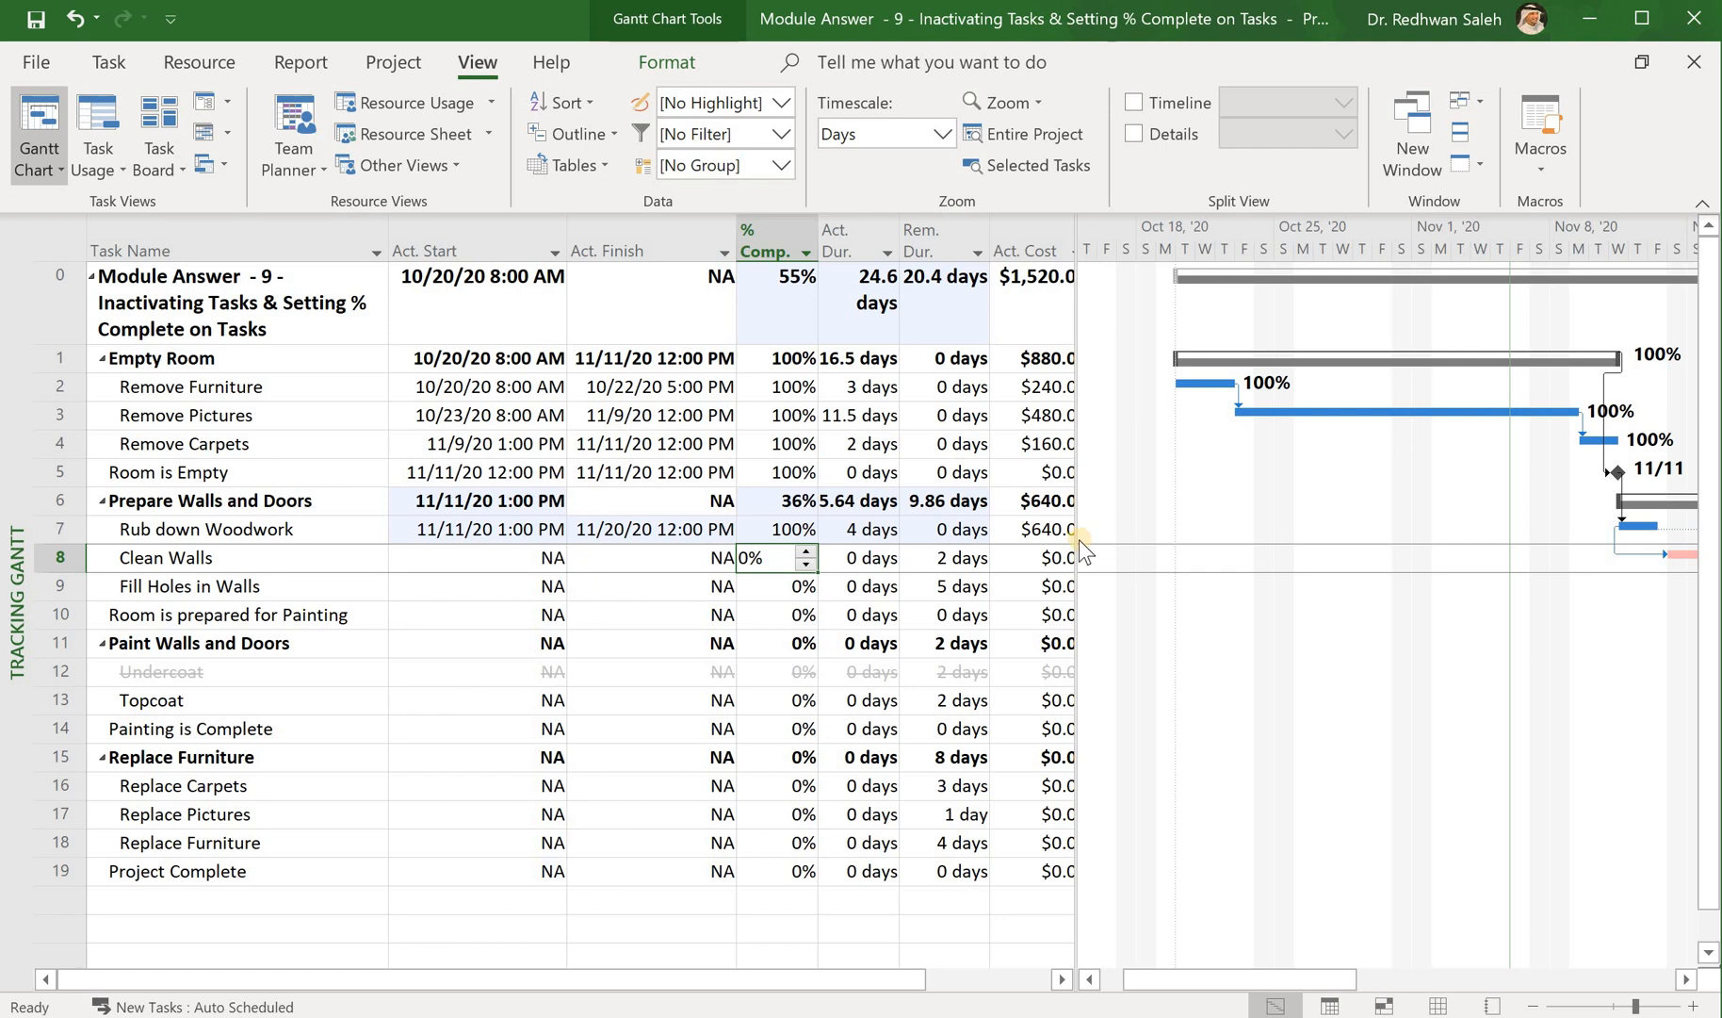
left_click_drag(1077, 539, 1305, 538)
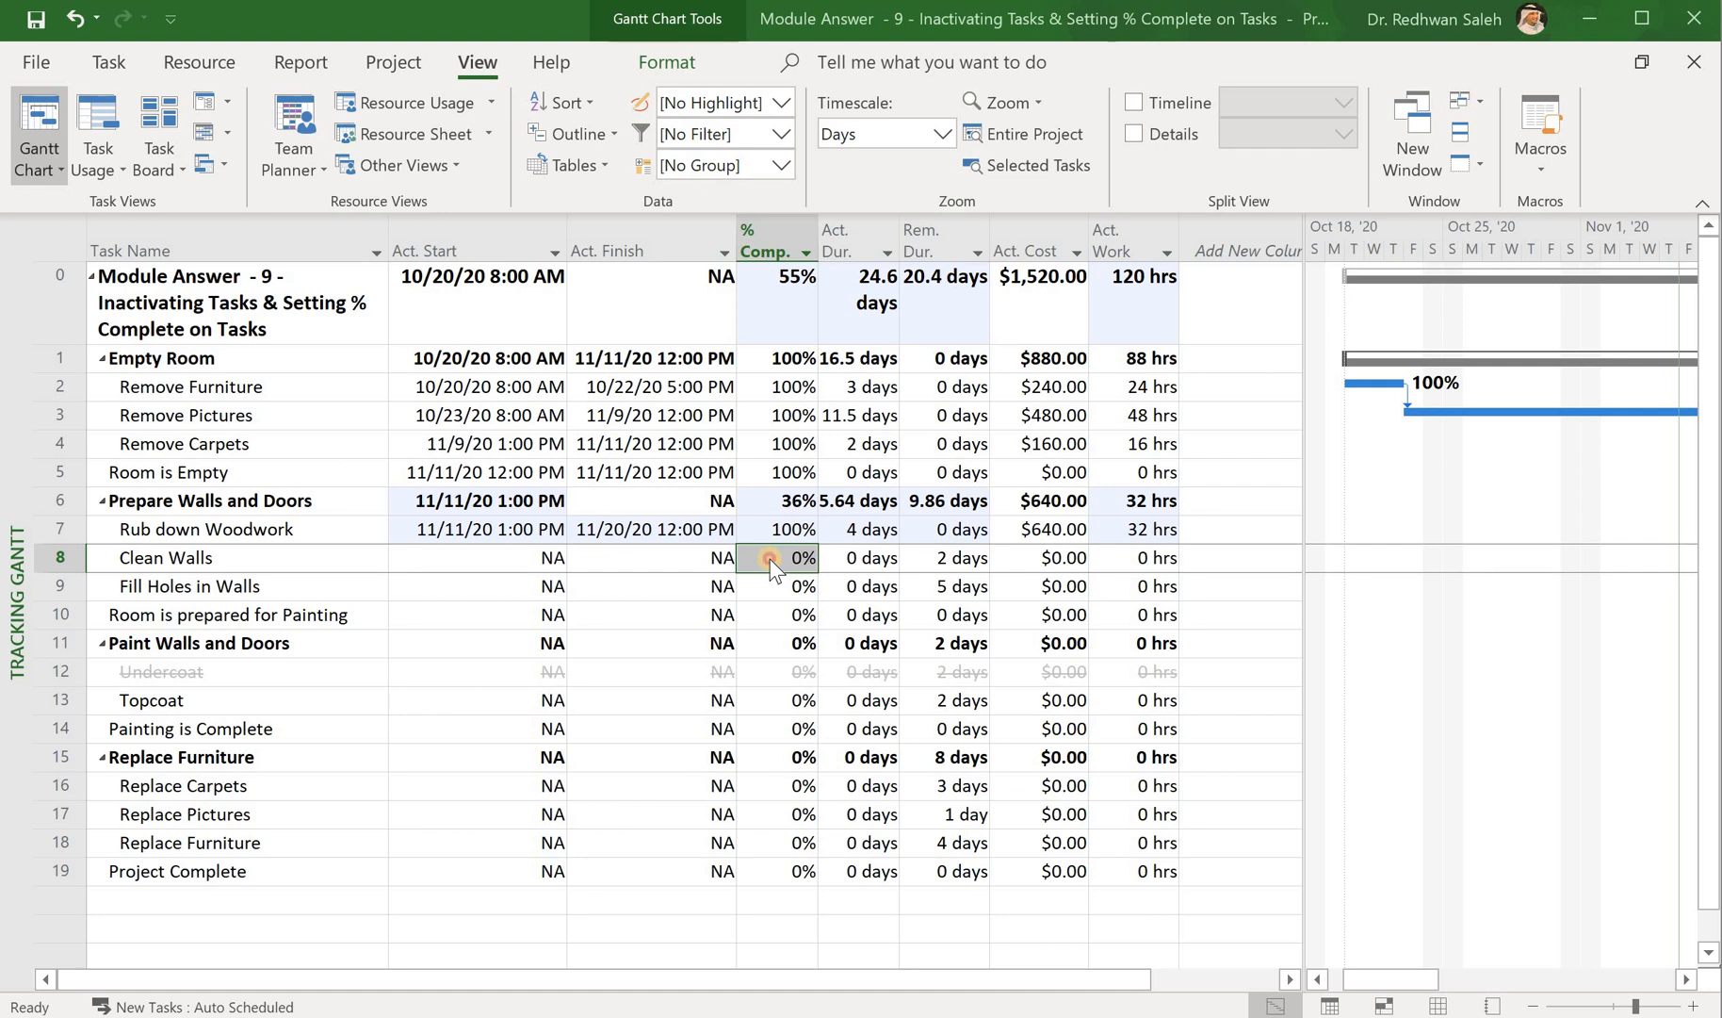
Set the % Complete of the Clean Walls task to 100% and of the Fill Holes in Walls task to 50%
left_click(769, 559)
type("100")
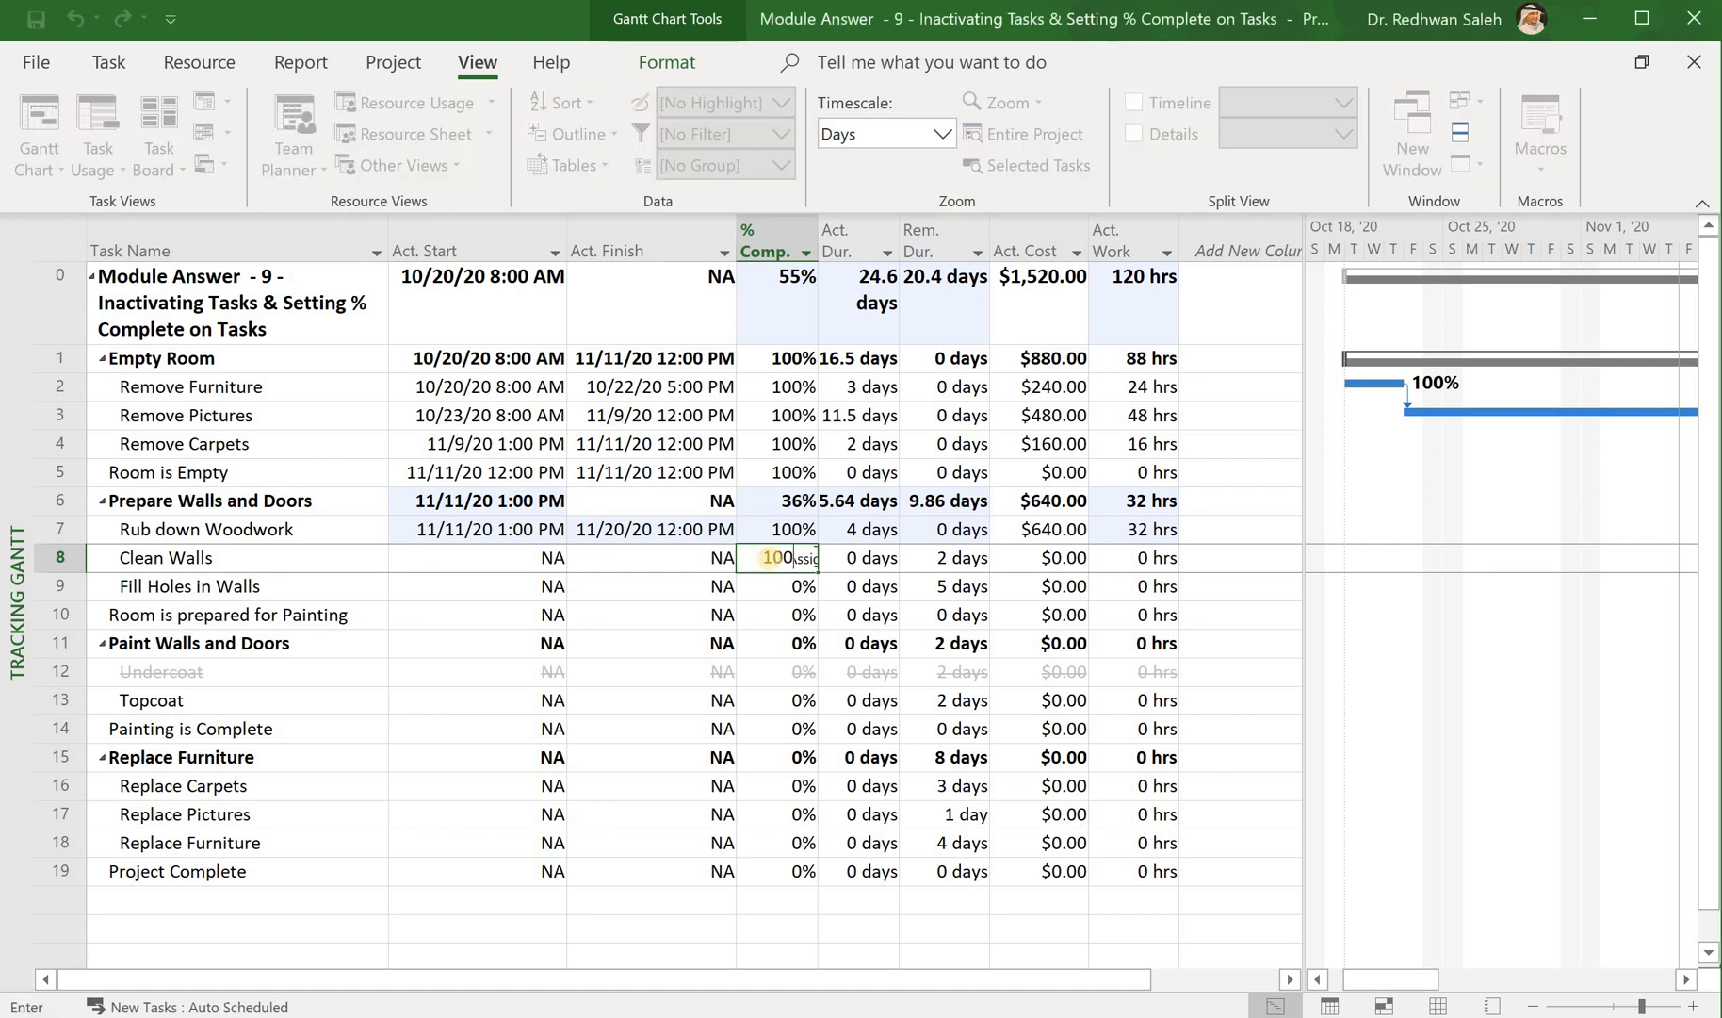
key("Return")
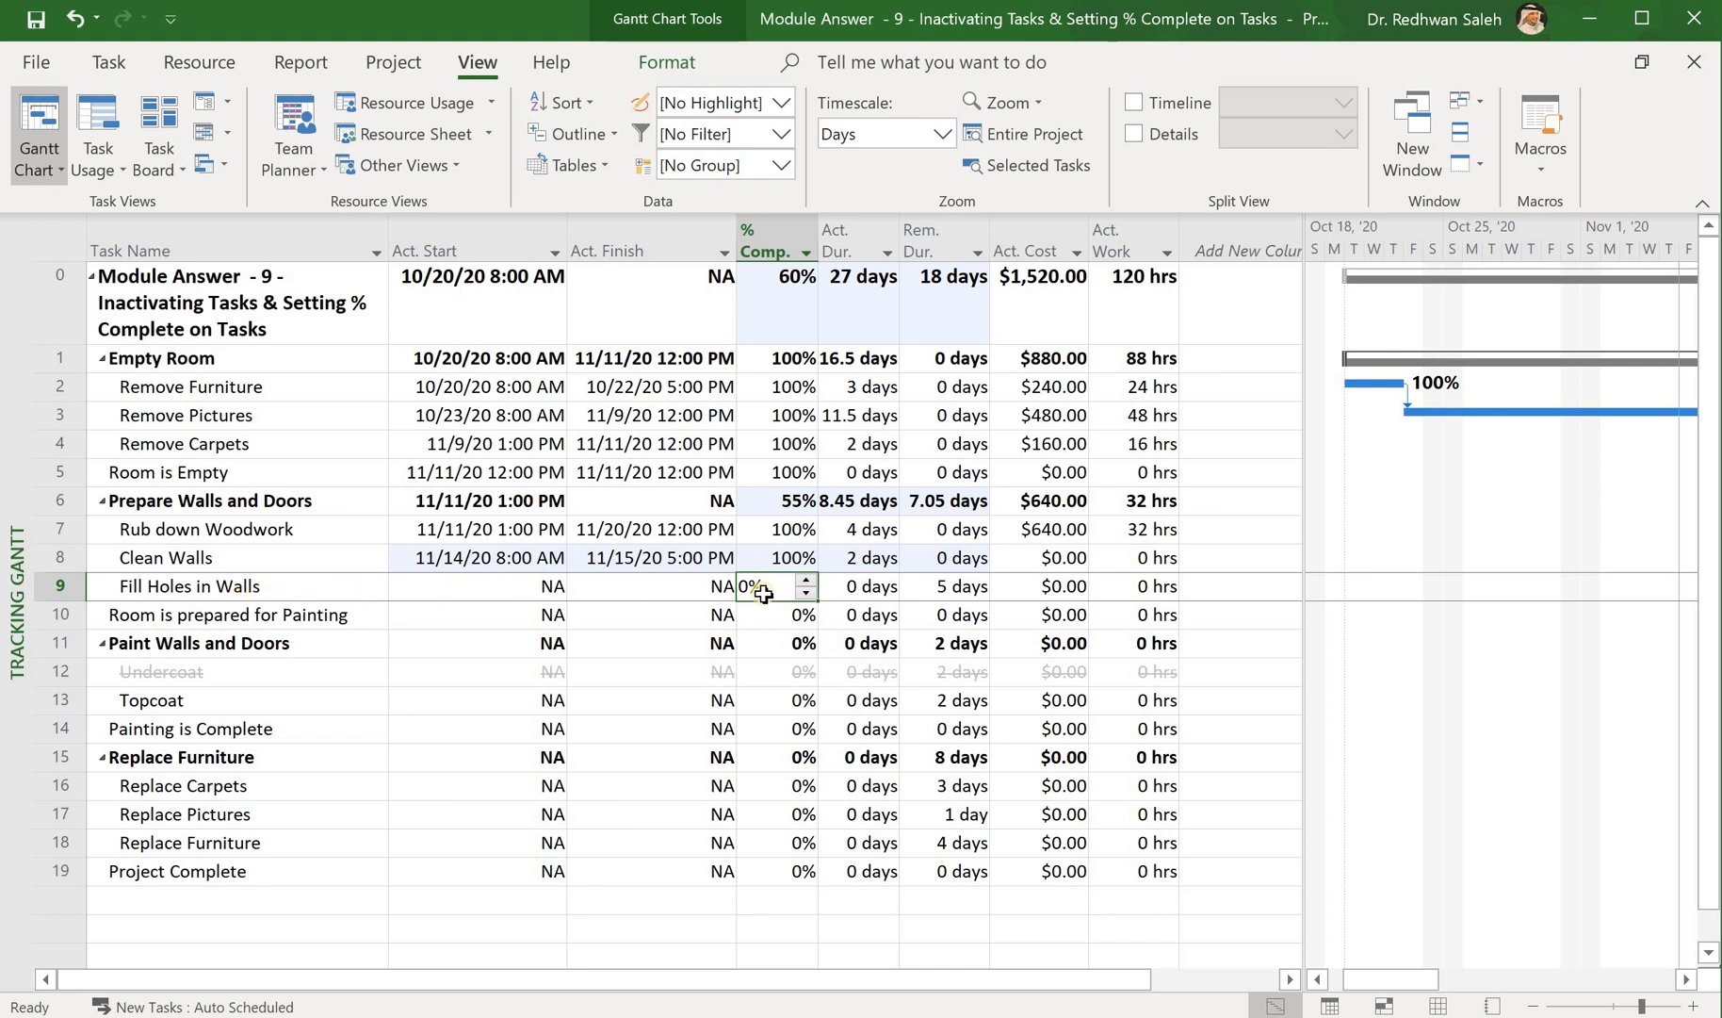
type("50")
key("Return")
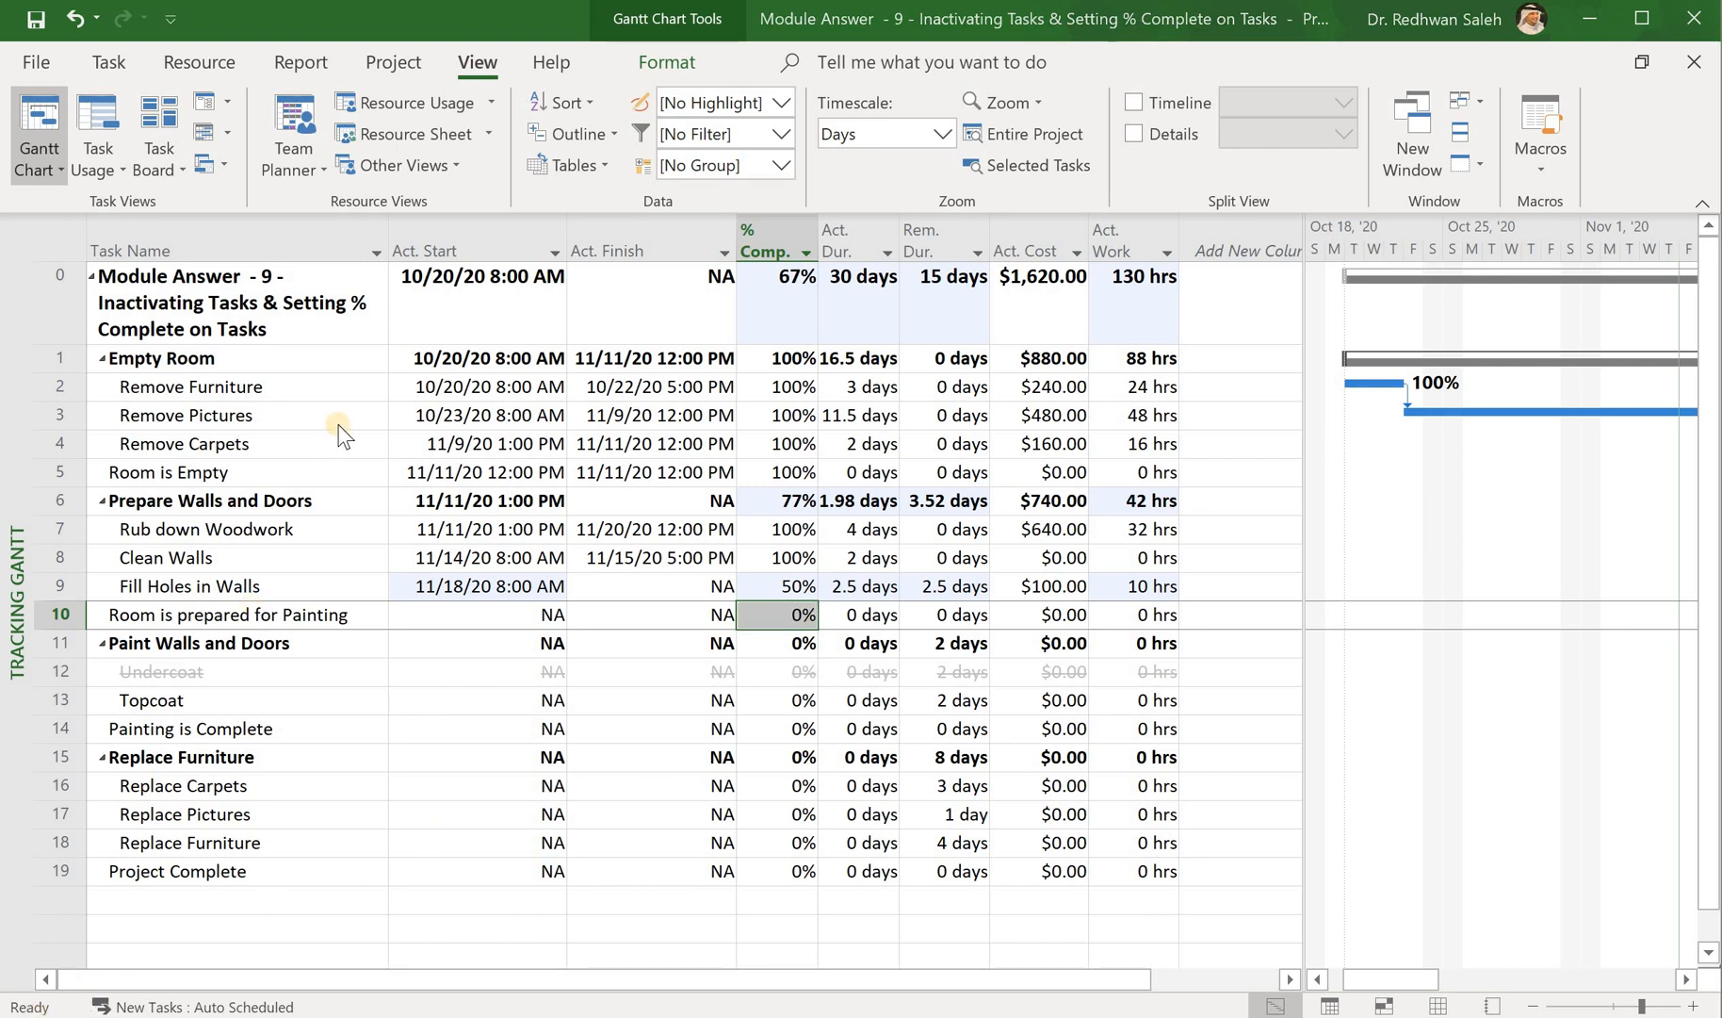
Switch to the Entry table to examine the task completion indicators, and return to the Tracking table
left_click(606, 164)
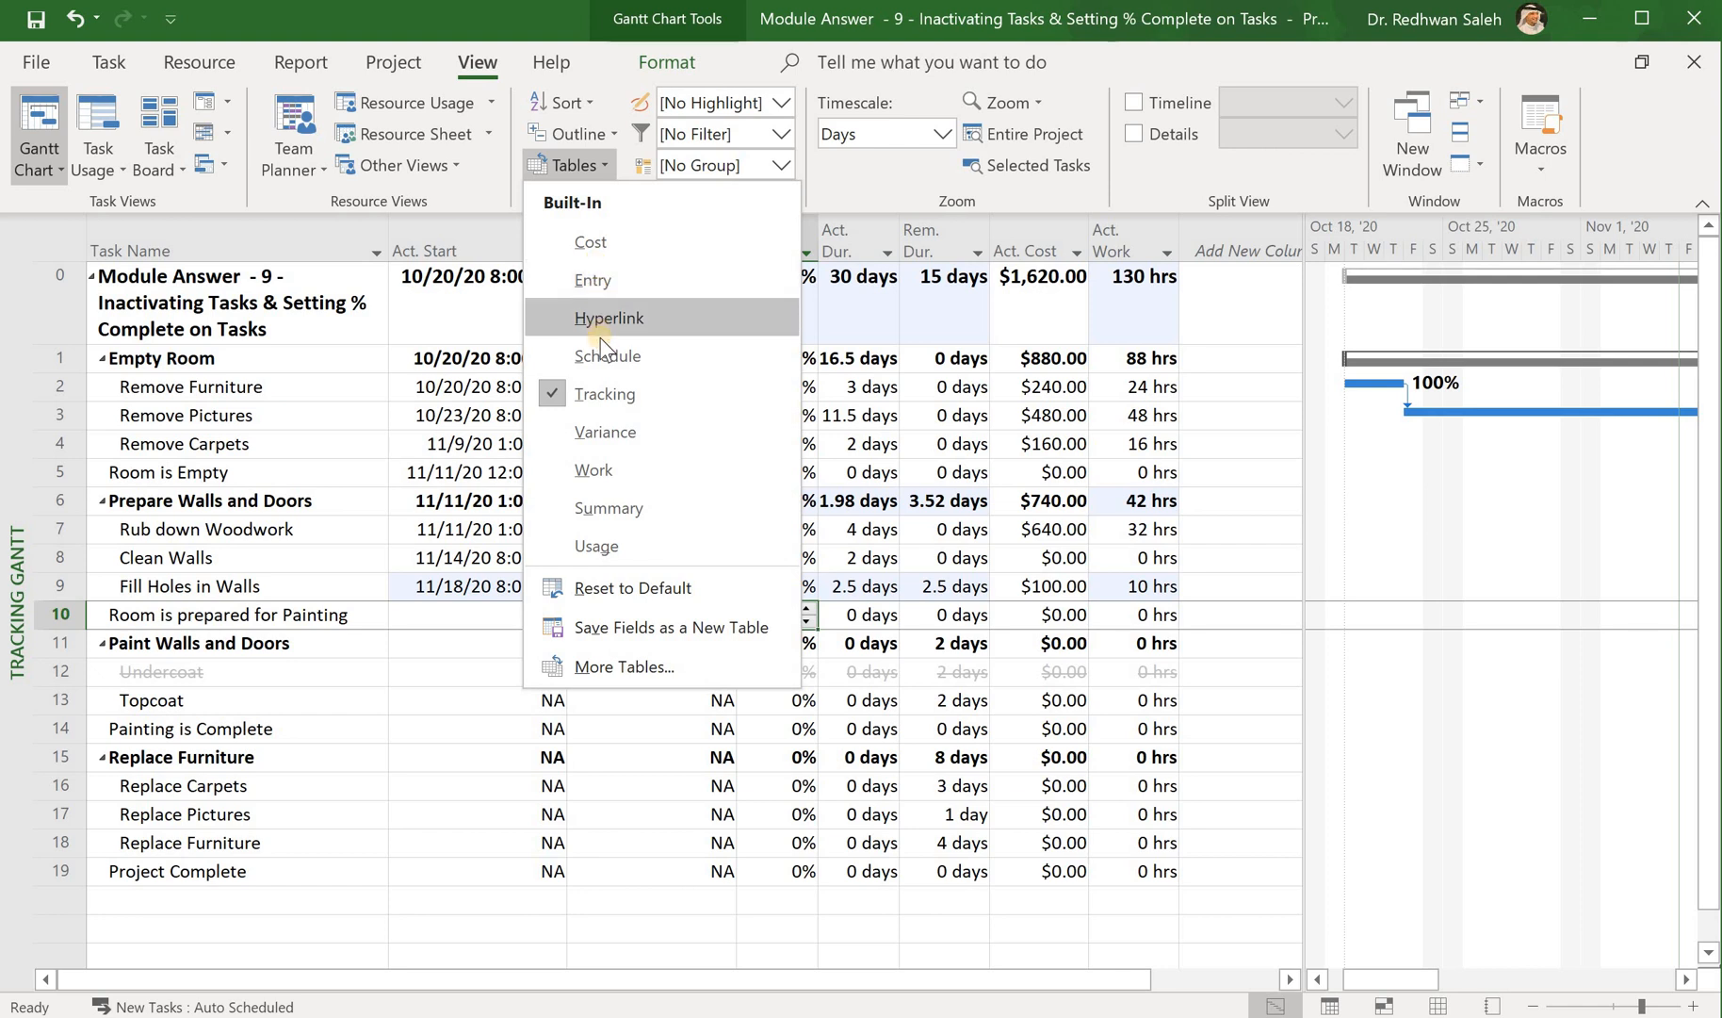
left_click(608, 281)
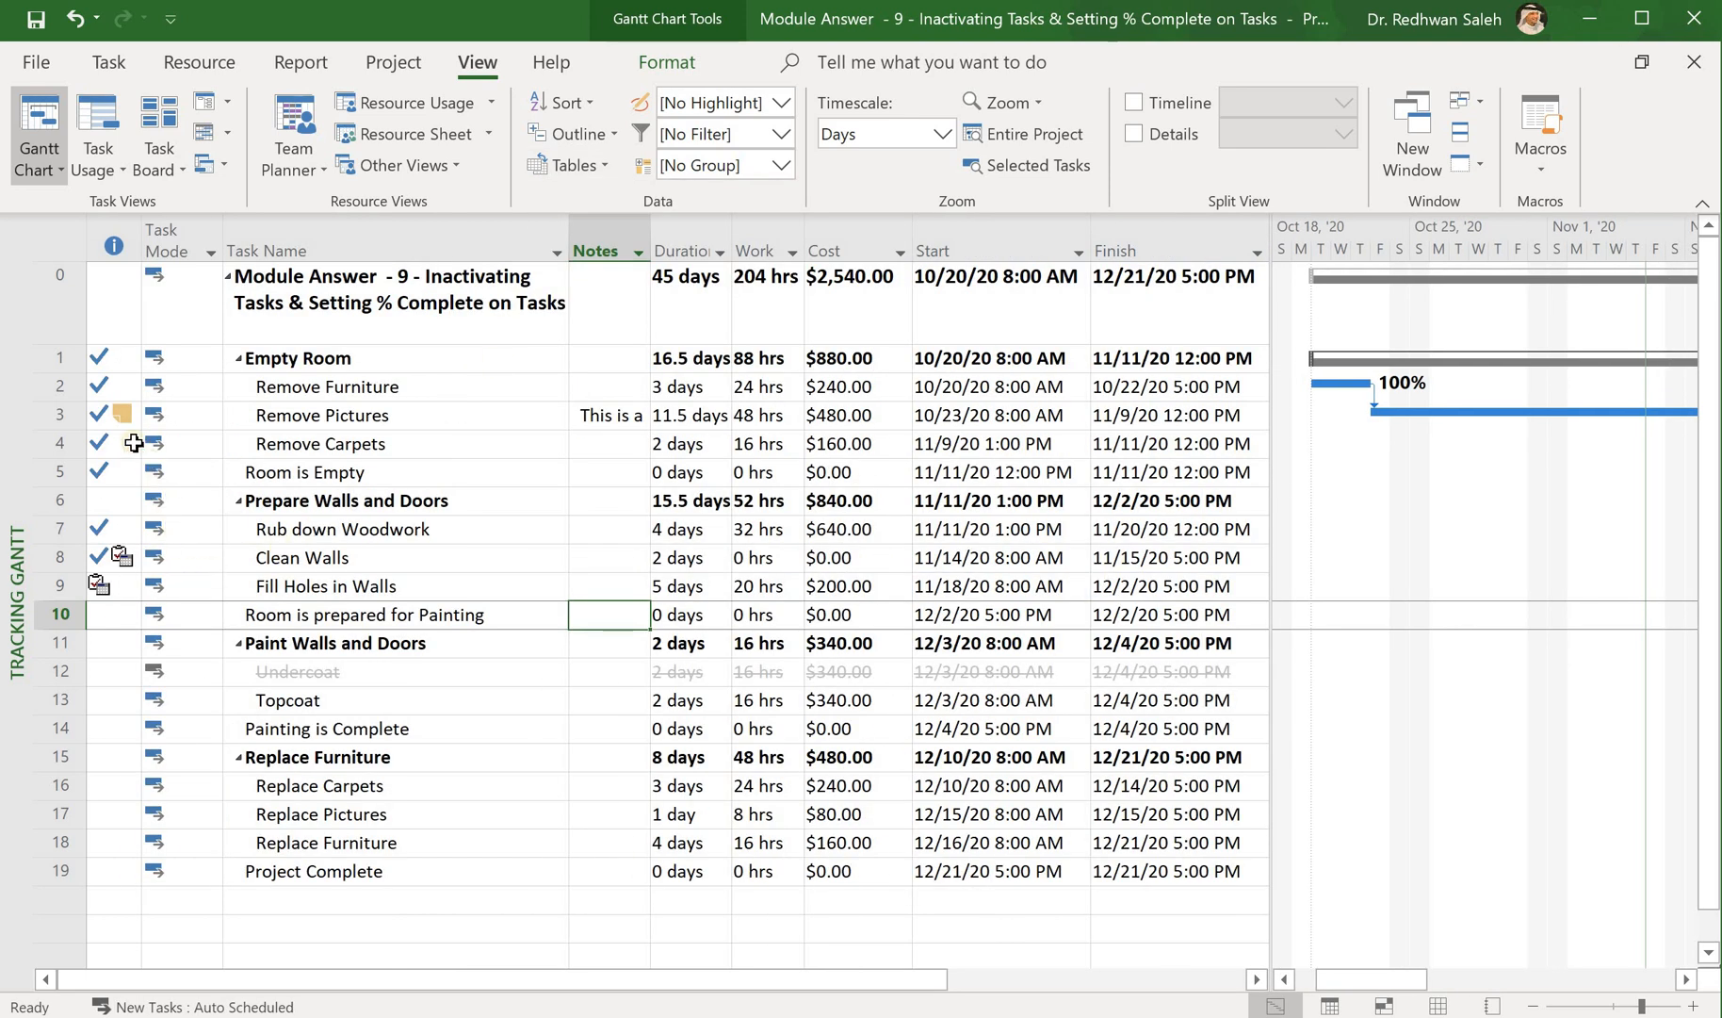
mouse_move(106, 361)
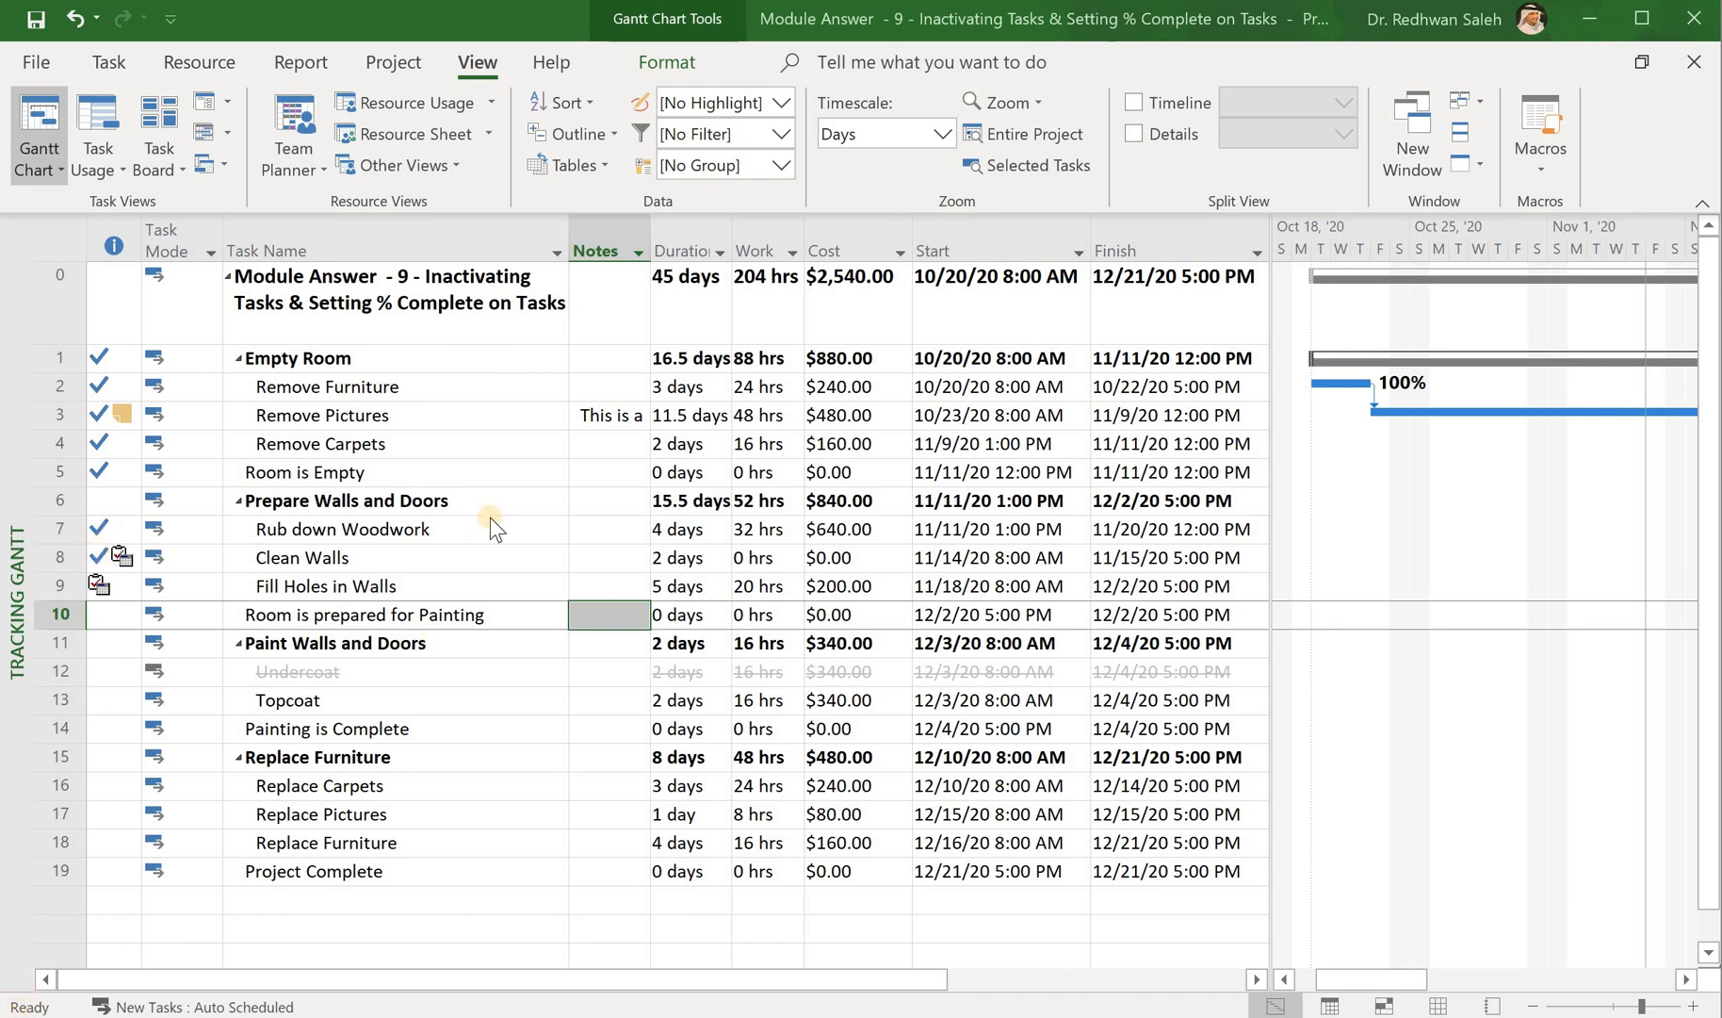
left_click(606, 169)
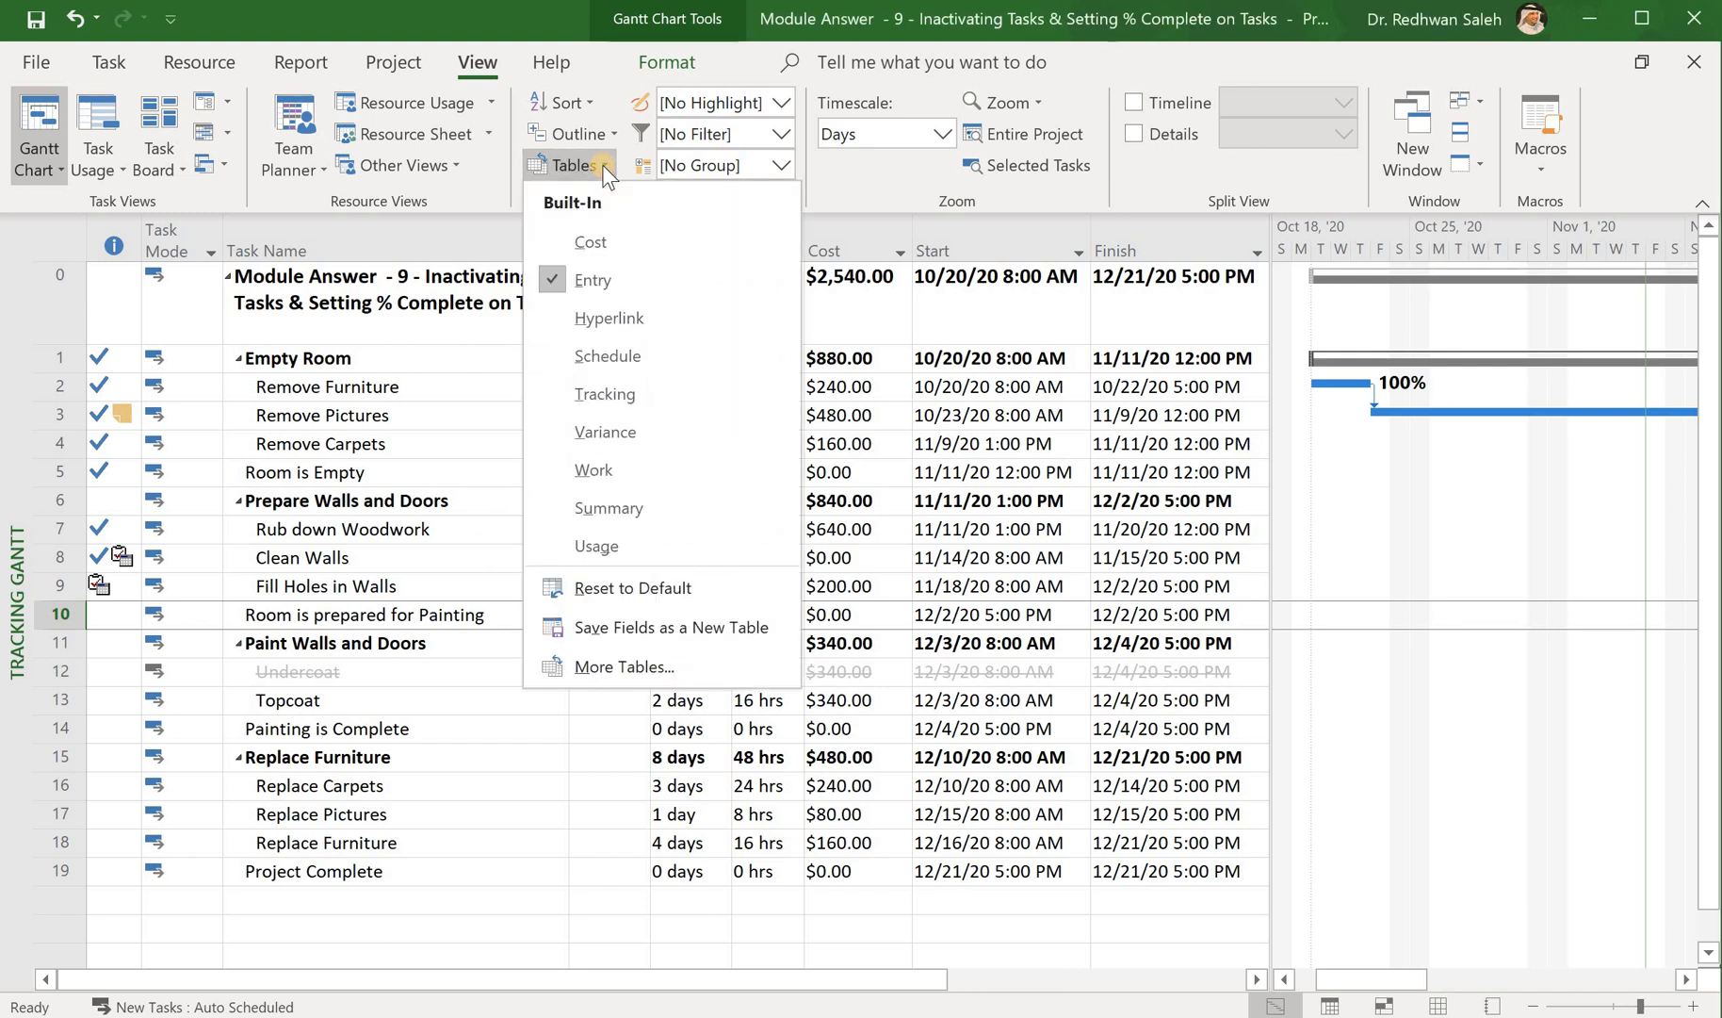
left_click(601, 392)
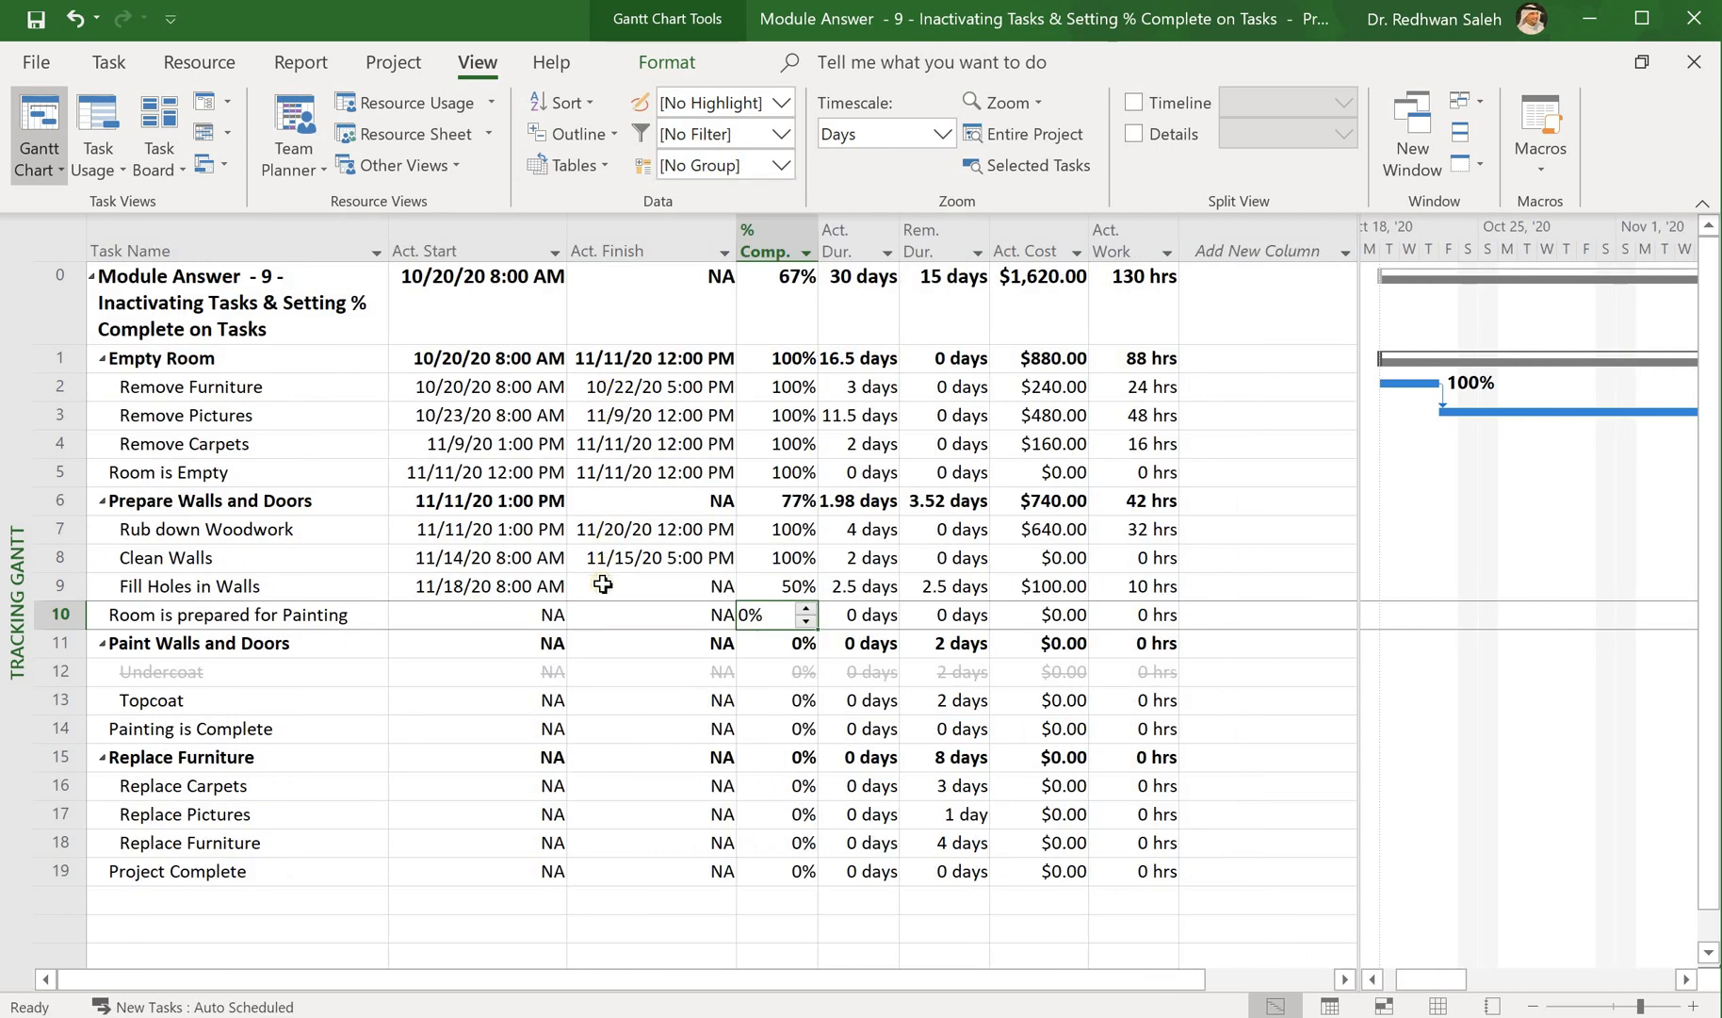
Try the preset 0%, 25%, 50%, 75% and 100% complete values on the Fill Holes in Walls task, and set it back to 50%
left_click(789, 586)
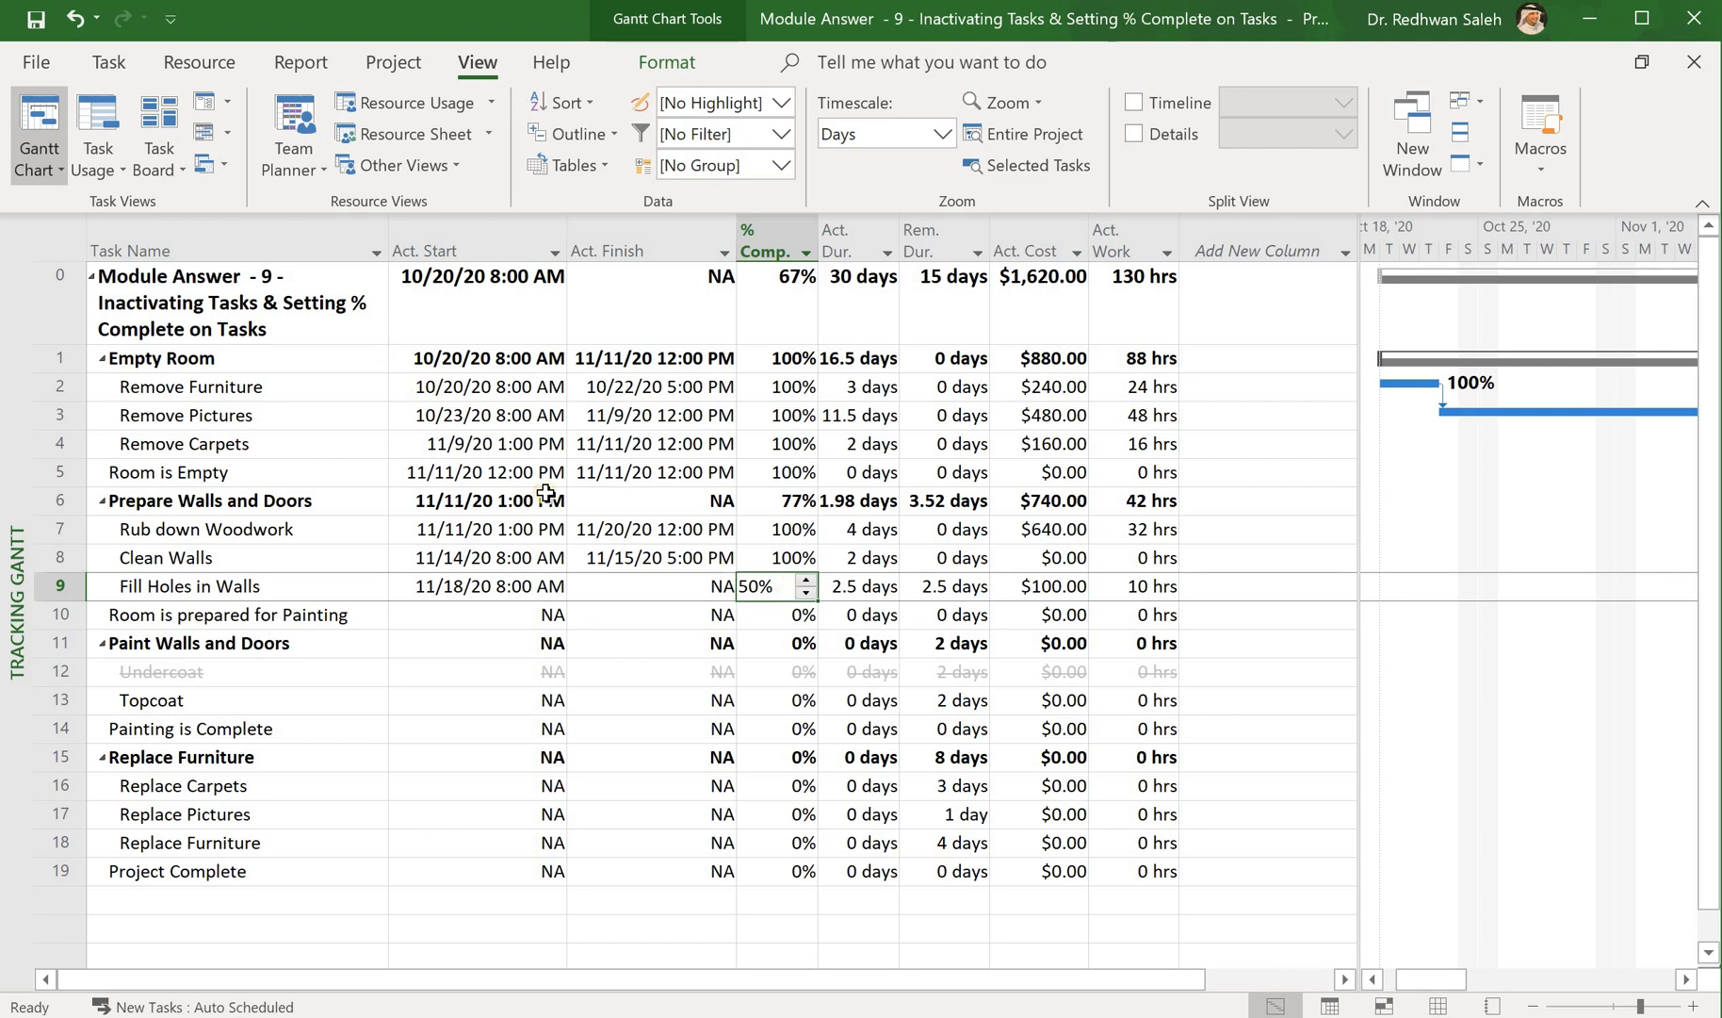
left_click(109, 63)
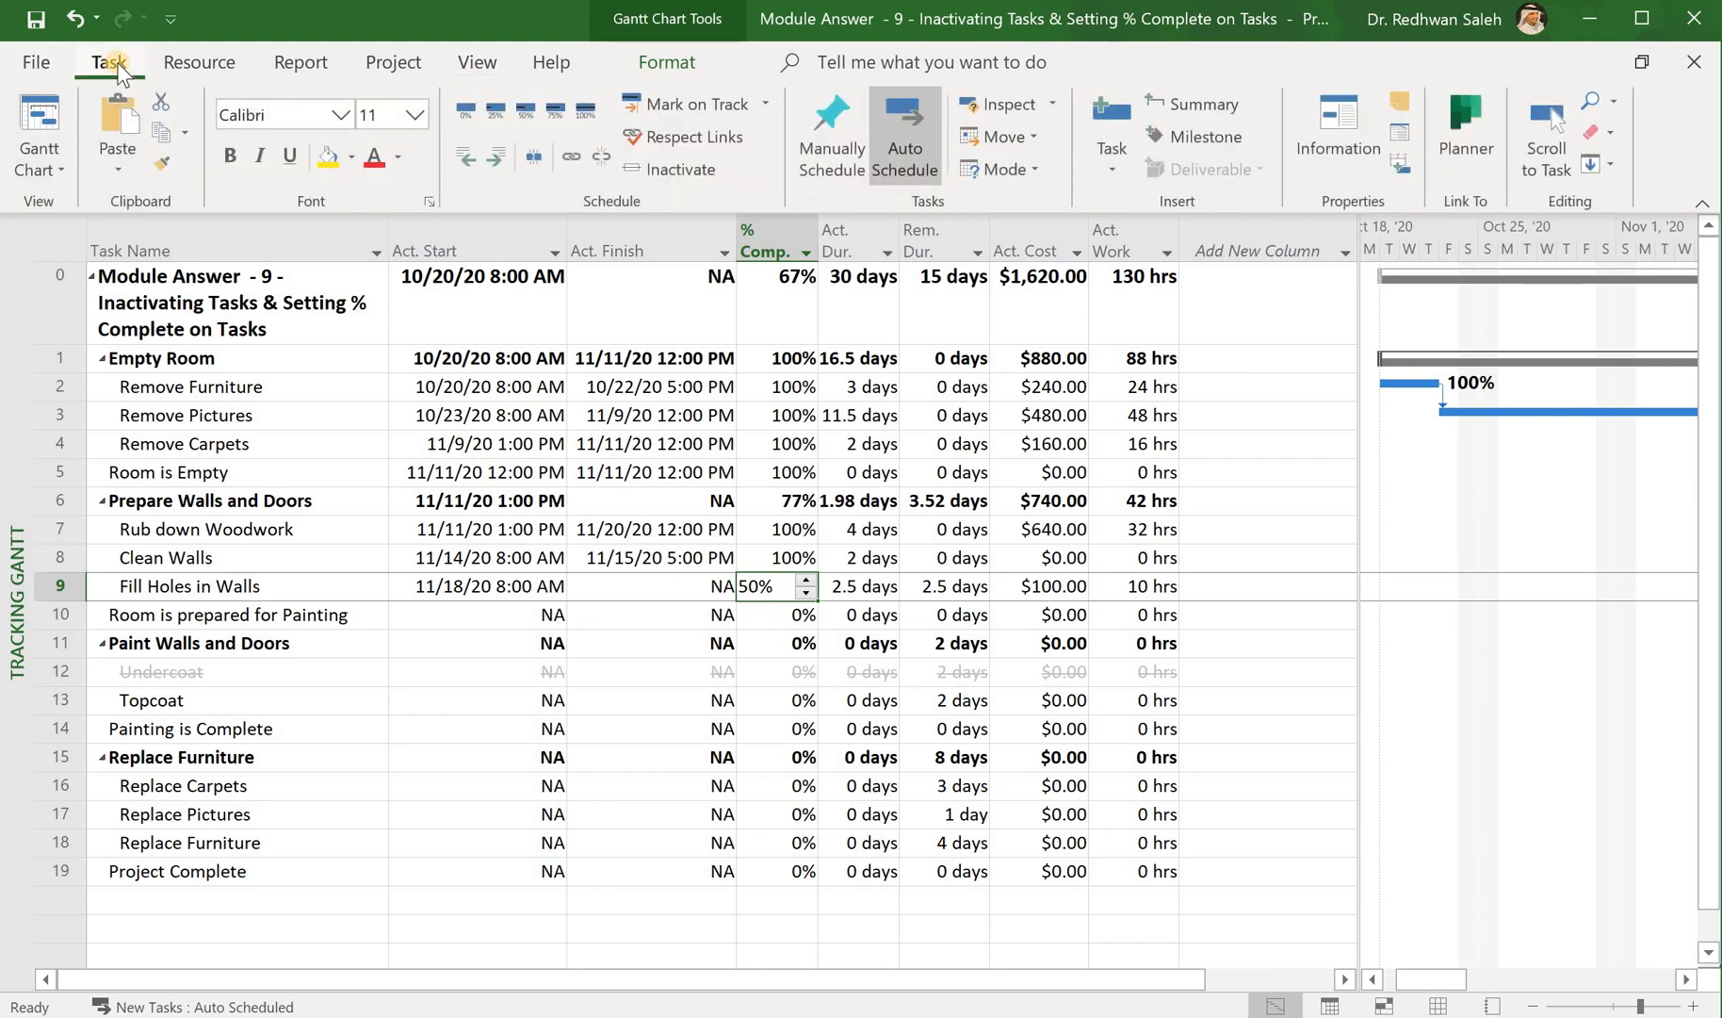
left_click(461, 105)
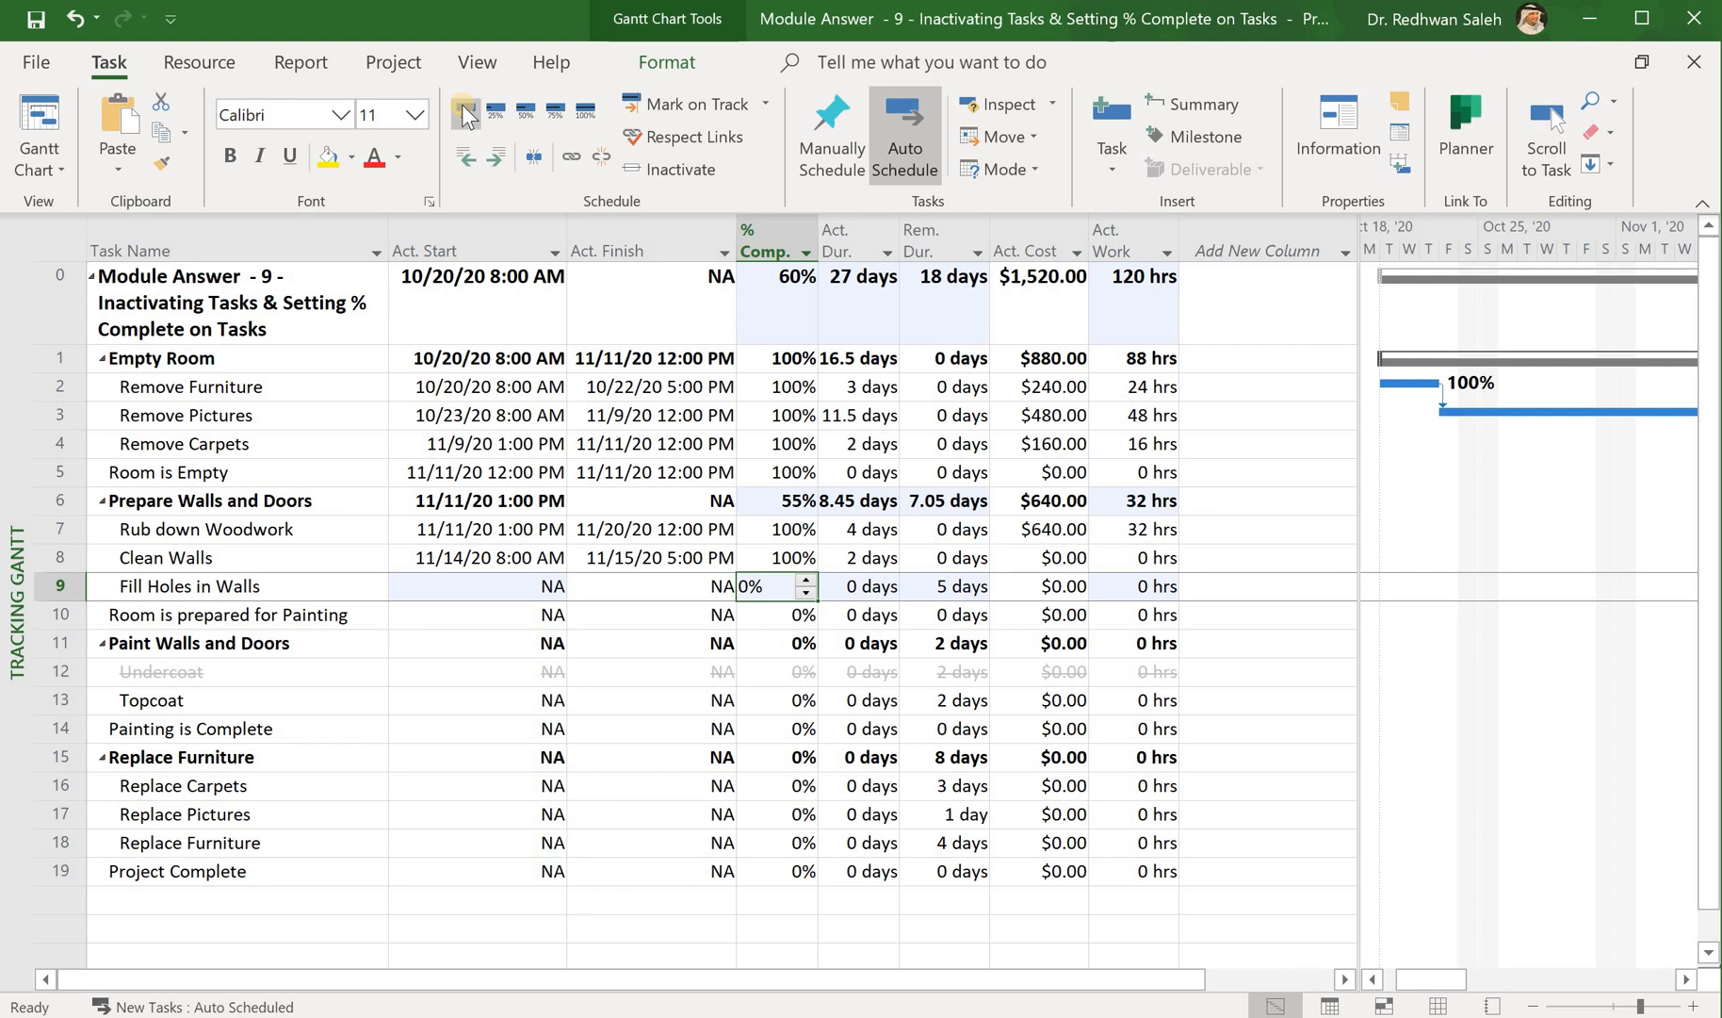
left_click(497, 110)
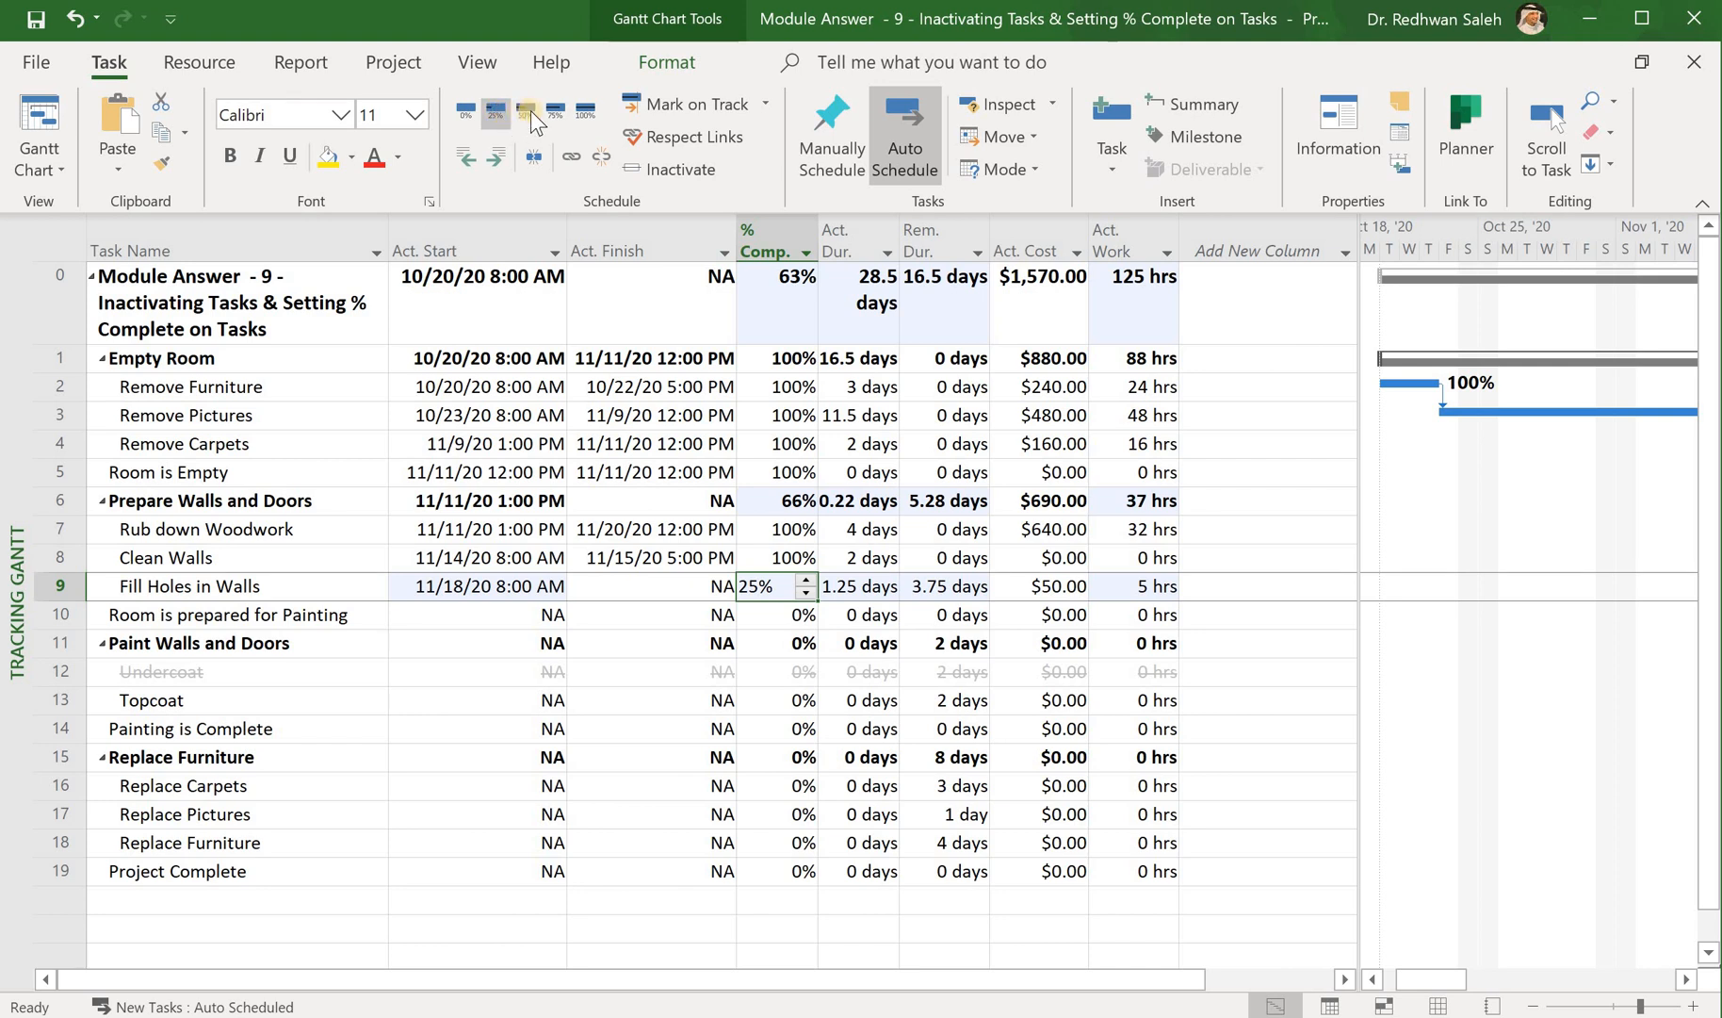
left_click(530, 110)
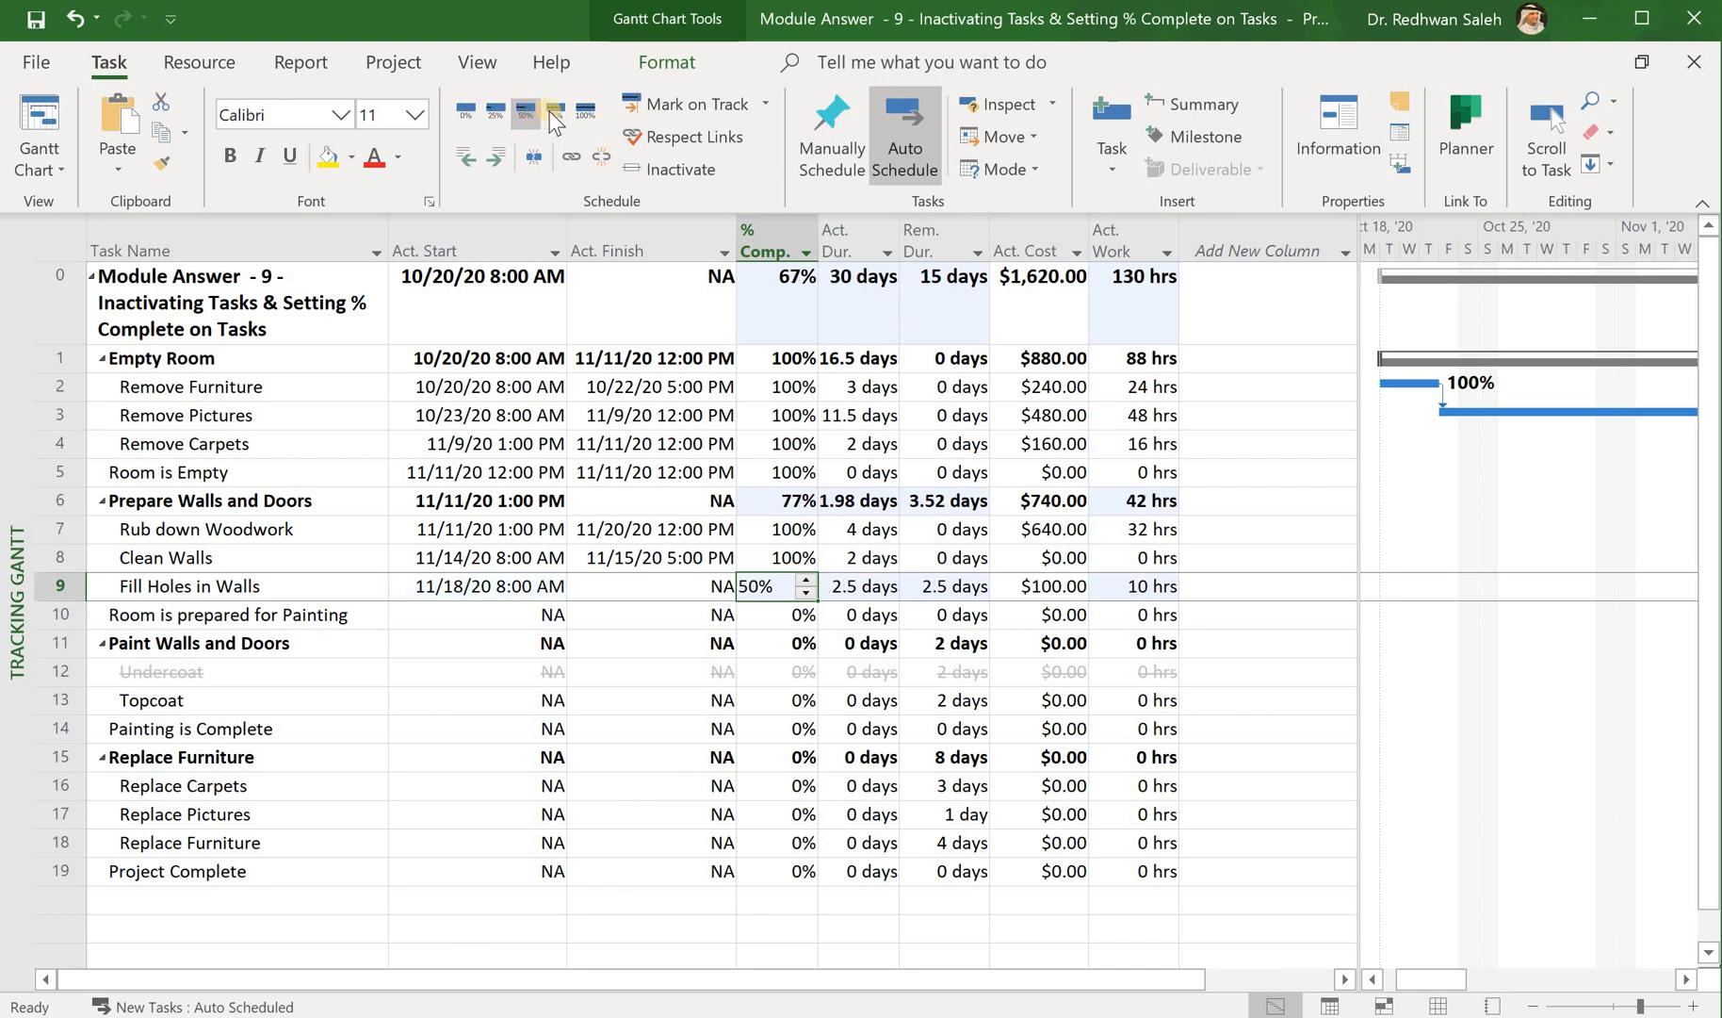
left_click(554, 111)
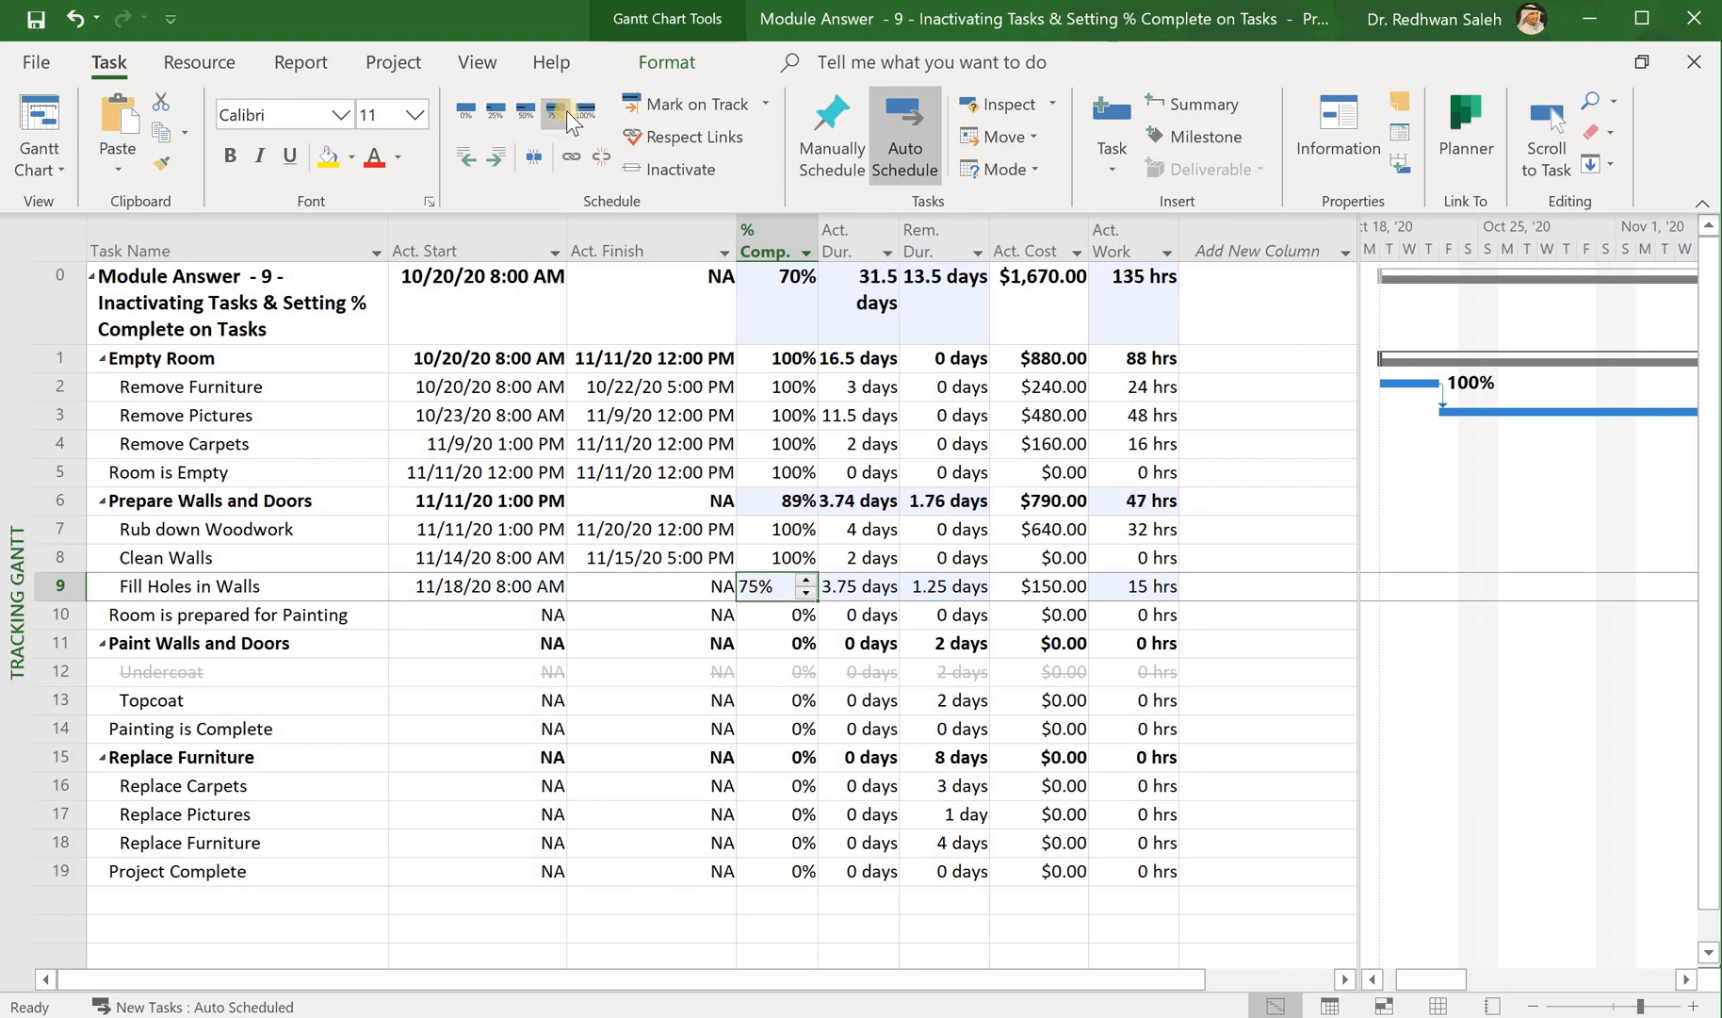
left_click(588, 110)
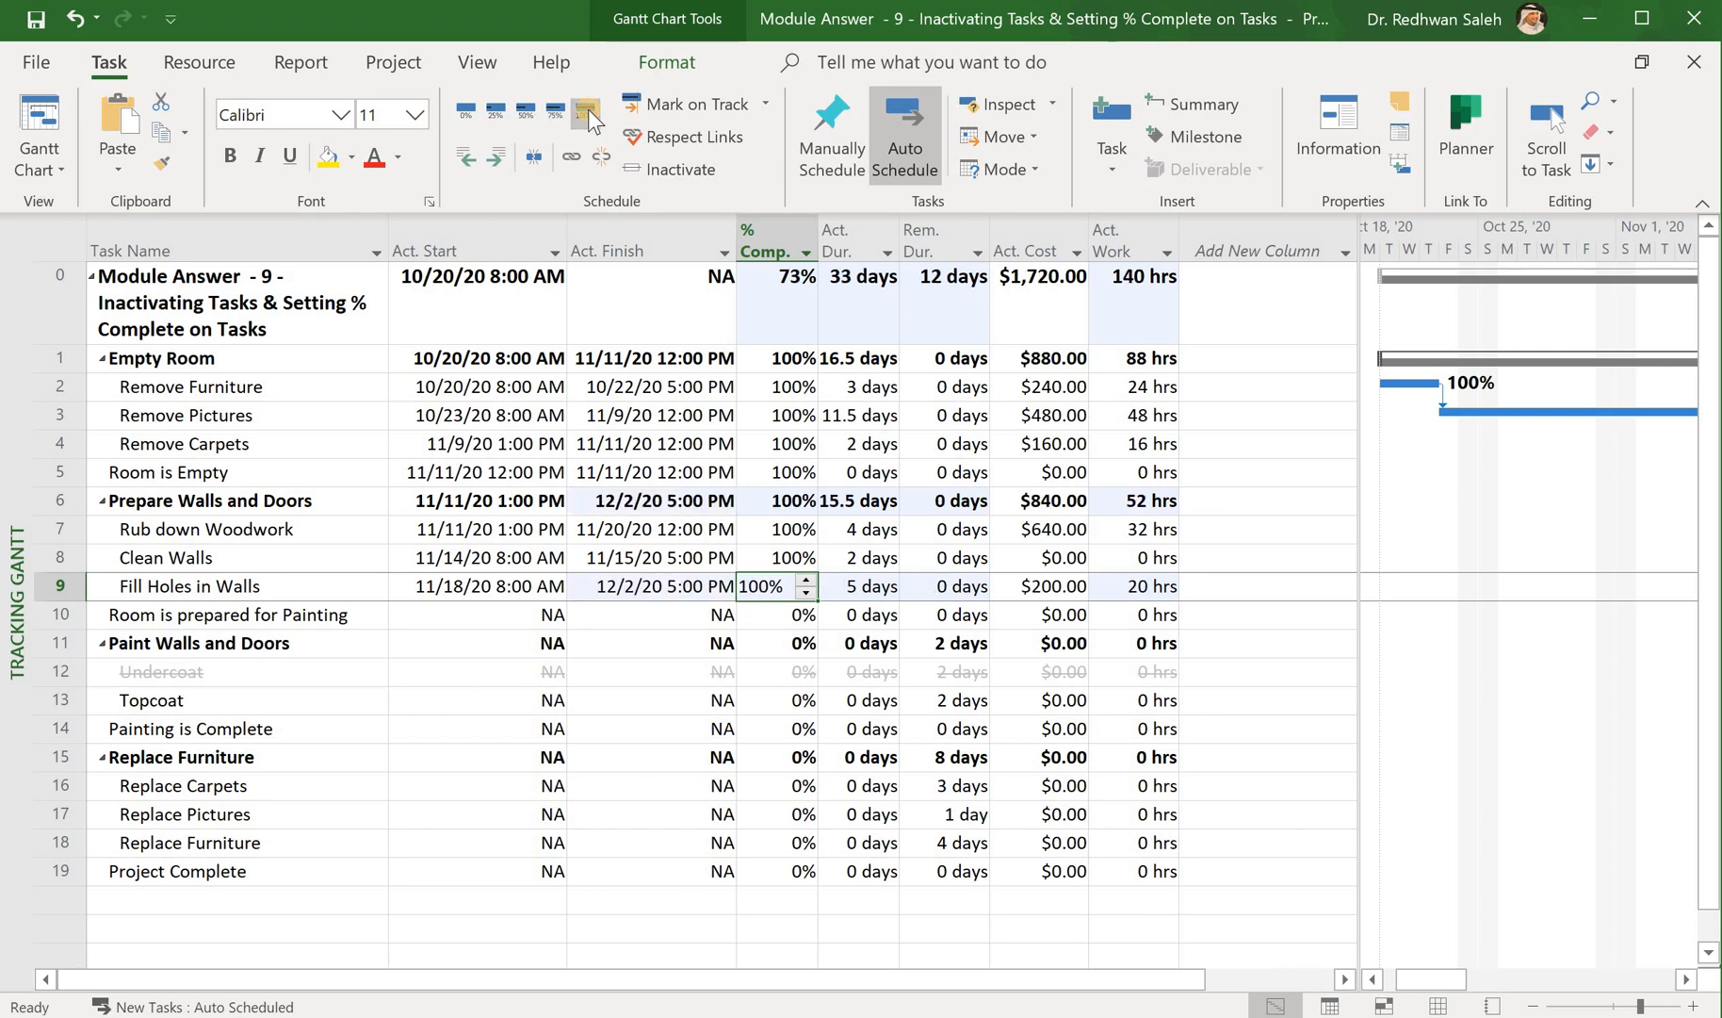
left_click(521, 110)
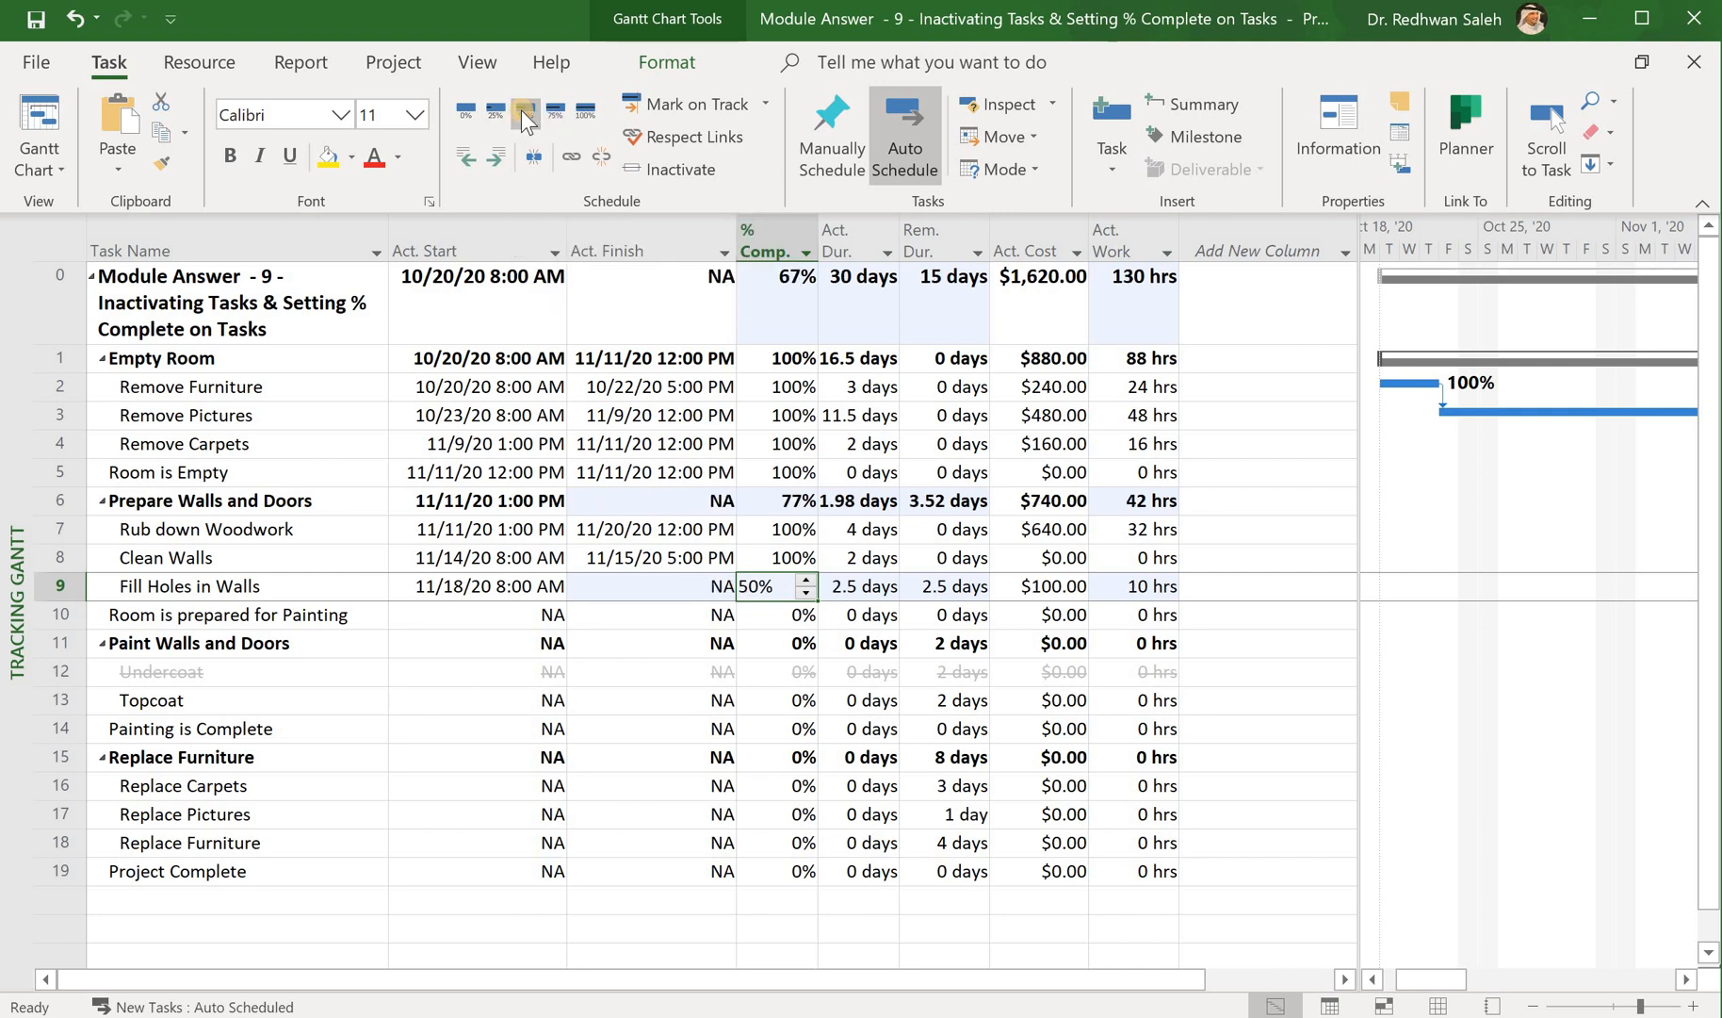